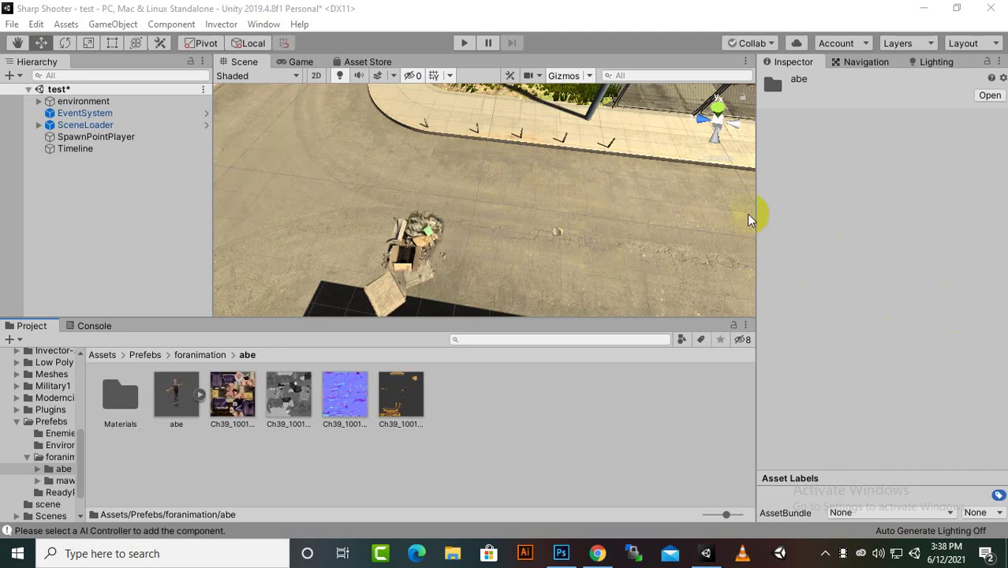
Start a new Invector melee controller and assign the abe model as its FBX model
left_click_drag(760, 208, 806, 205)
left_click(221, 24)
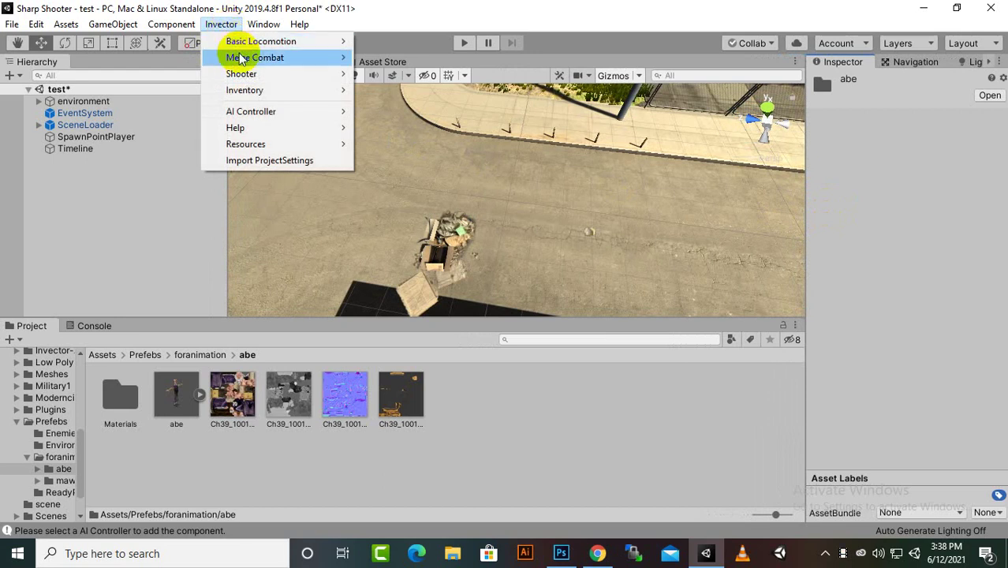
mouse_move(240, 60)
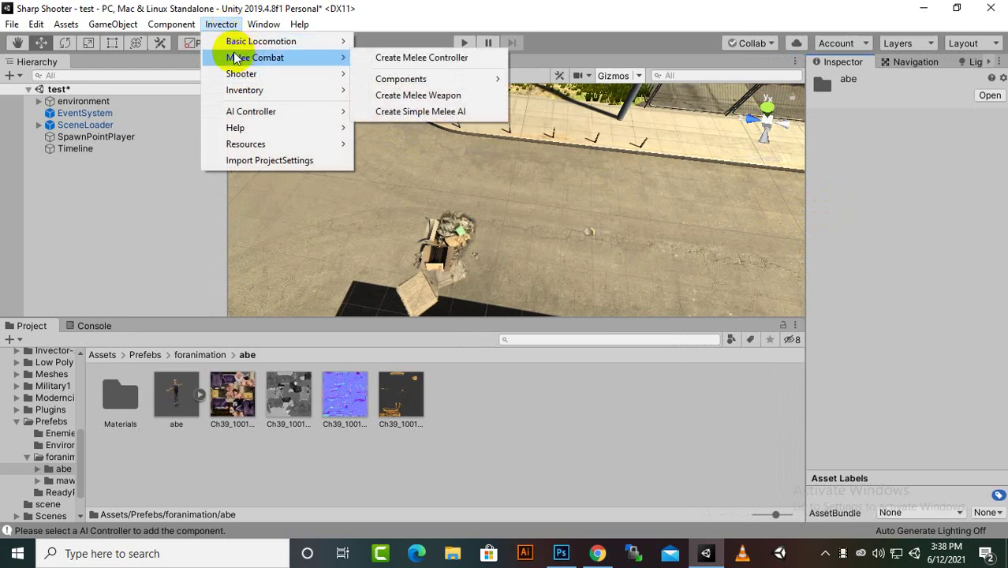
left_click(402, 60)
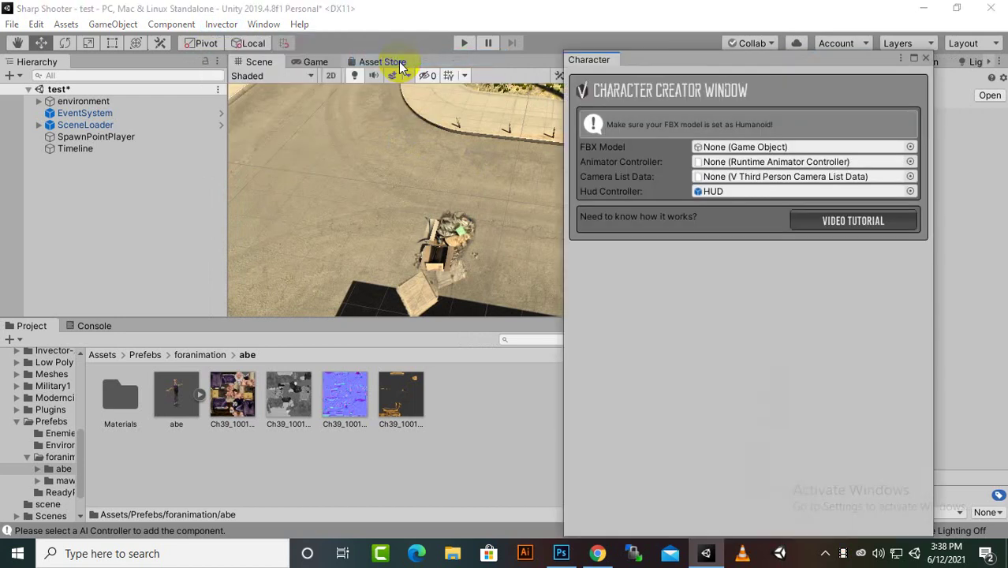
left_click_drag(176, 395, 749, 155)
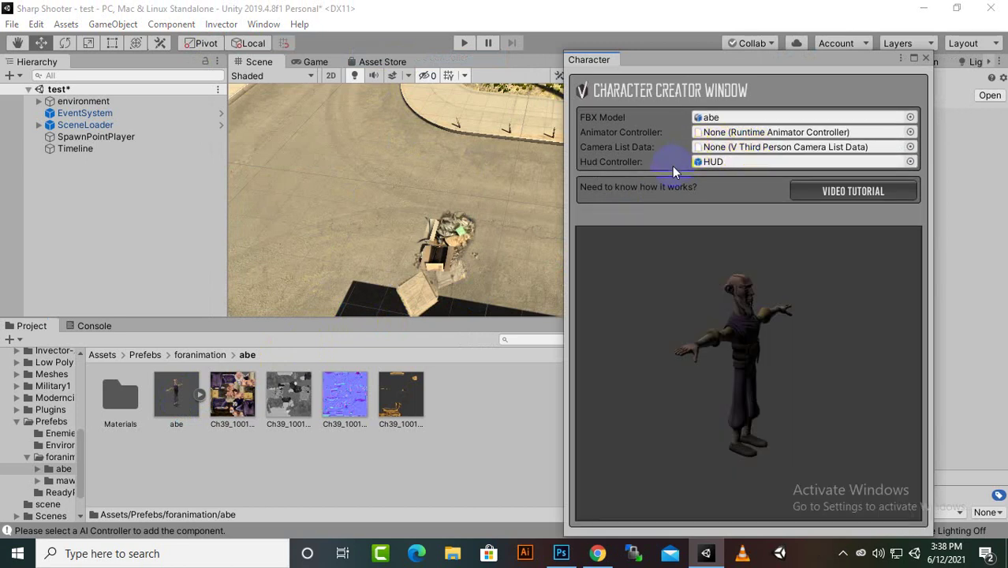
Set the character's animator controller to Invector@MeleeCombatv3
left_click(910, 133)
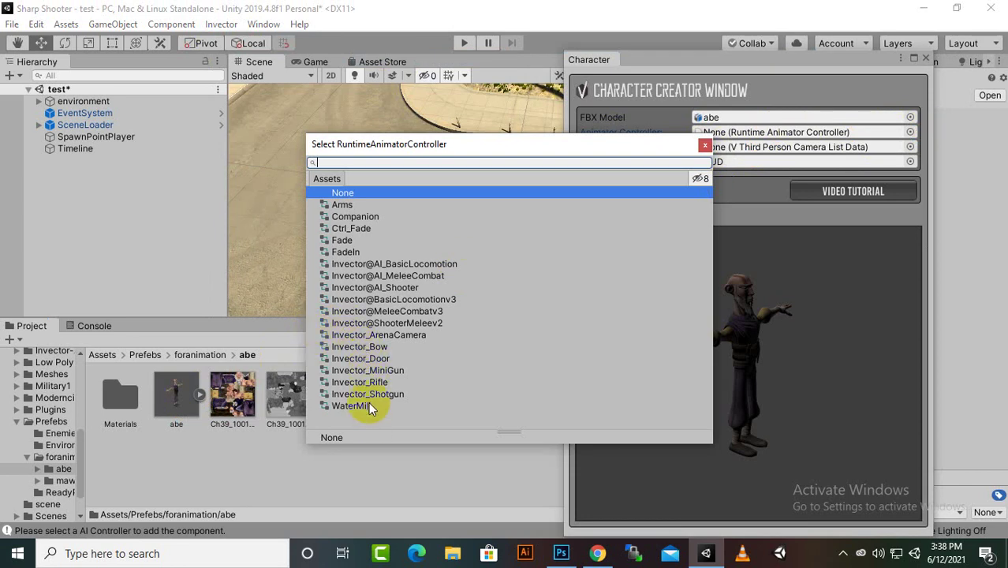
left_click(418, 312)
double_click(407, 311)
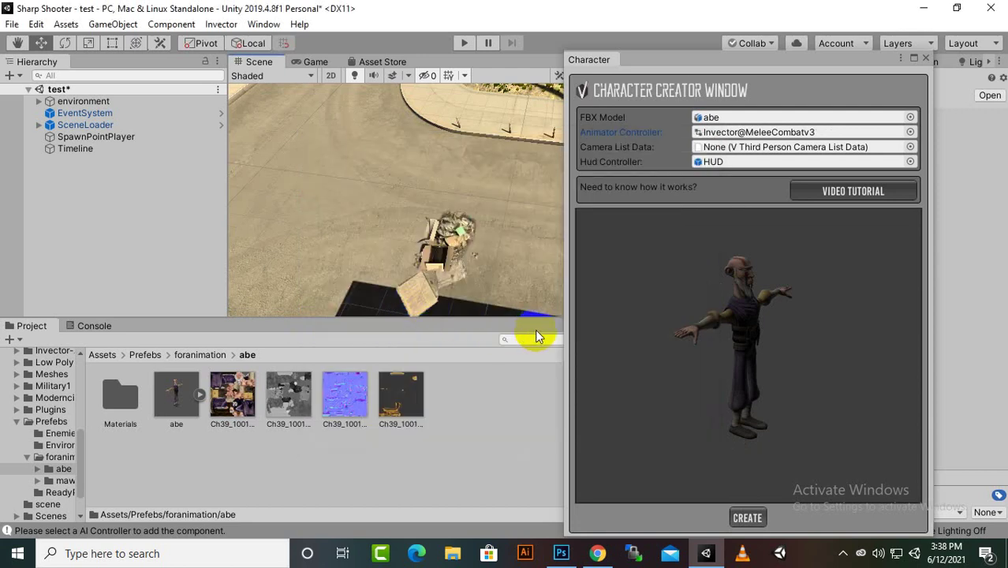
Set the camera list data to vMeleeCombat@CameraState and create the melee character
left_click(911, 146)
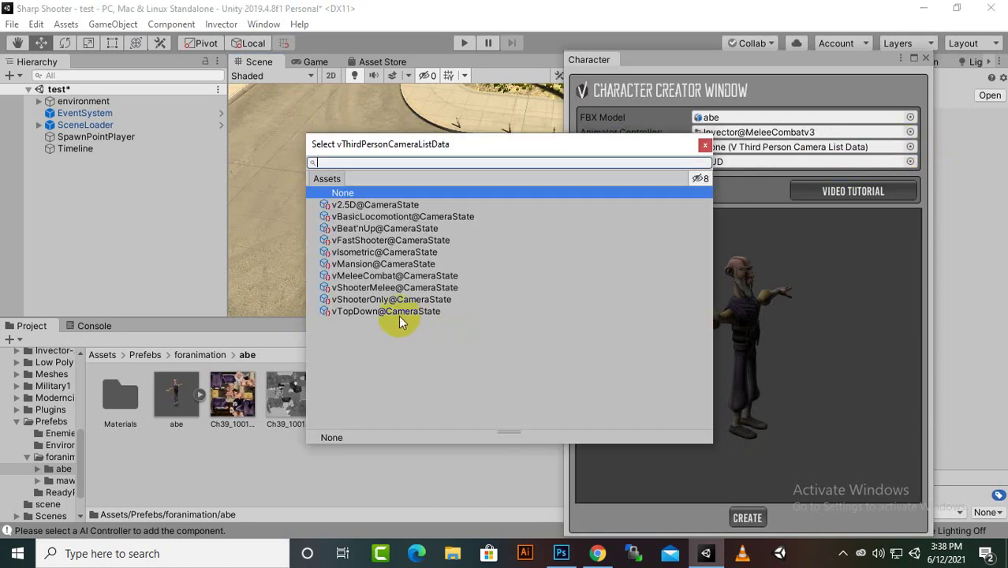
left_click(375, 277)
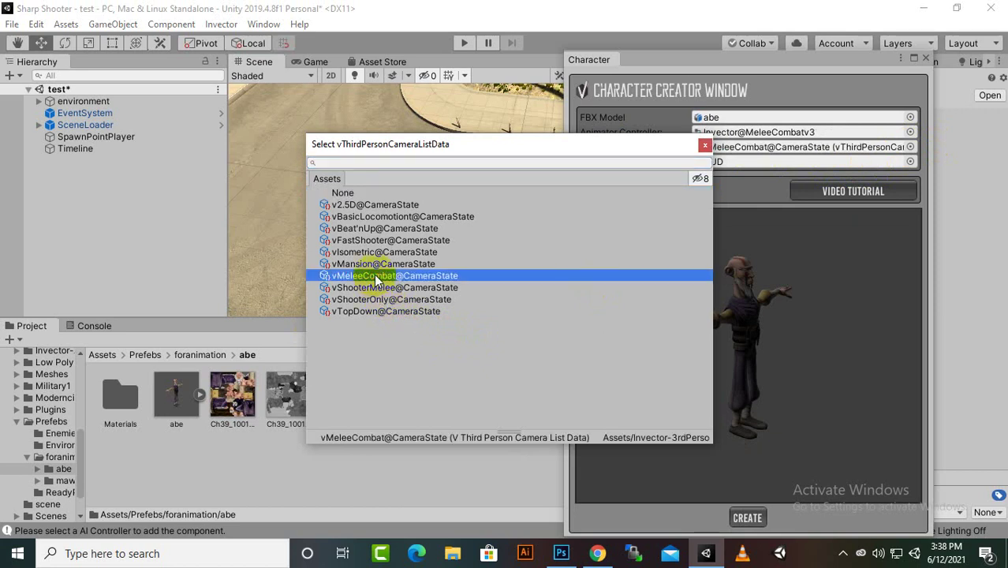
left_click(375, 276)
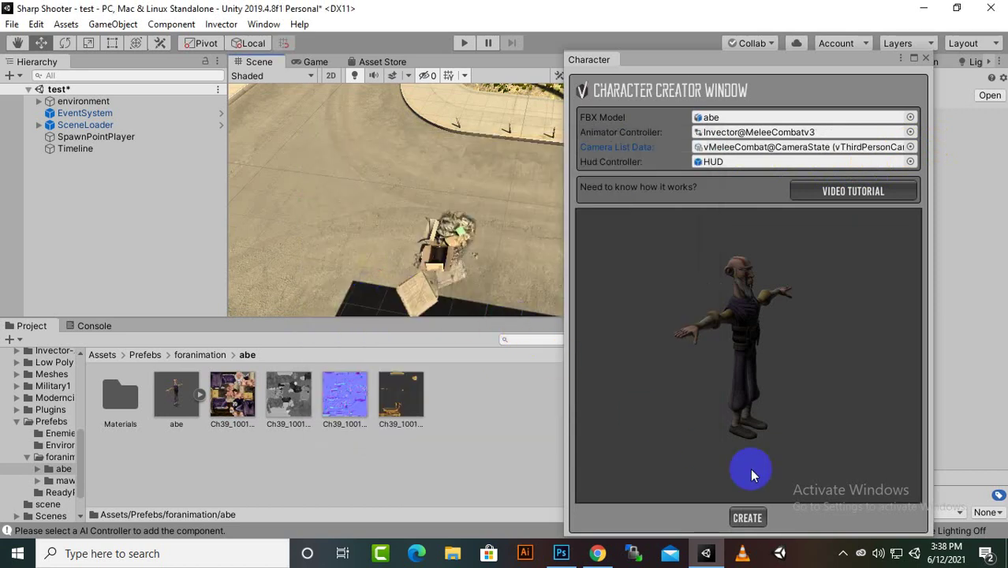
left_click(754, 517)
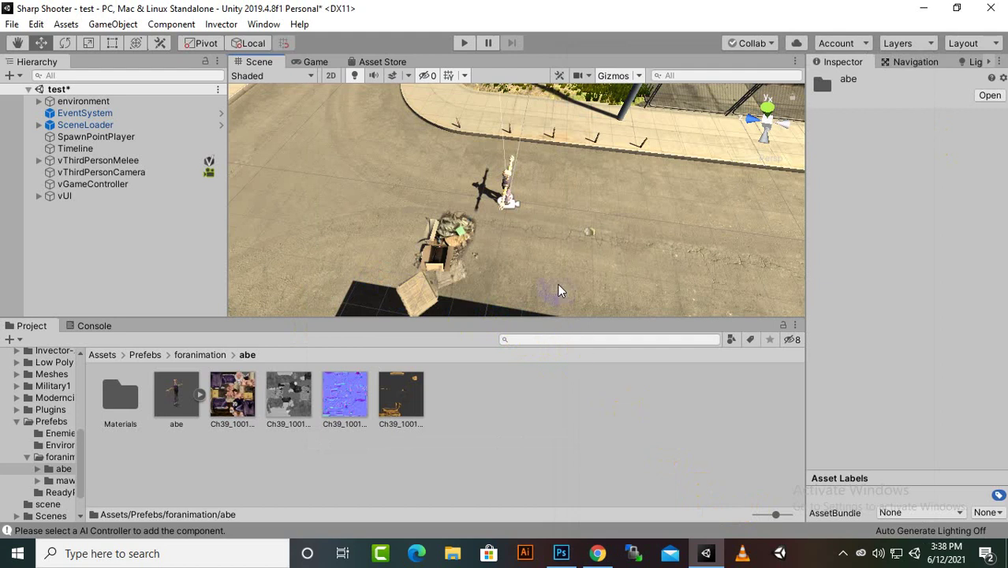
Play the scene and test the abe character by running in several directions, jumping and rolling
scroll(530, 288, "up", 5)
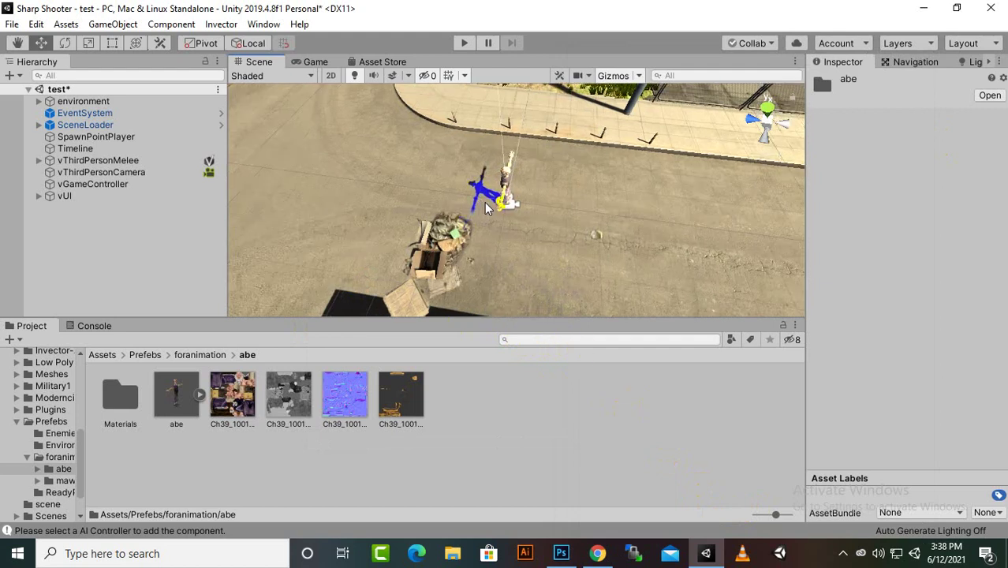
left_click(466, 46)
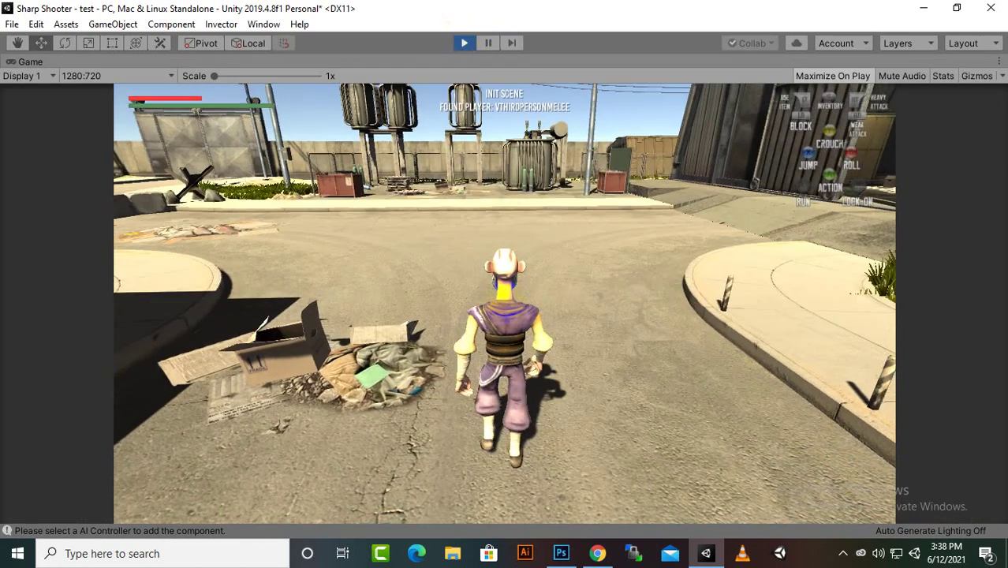
key("space")
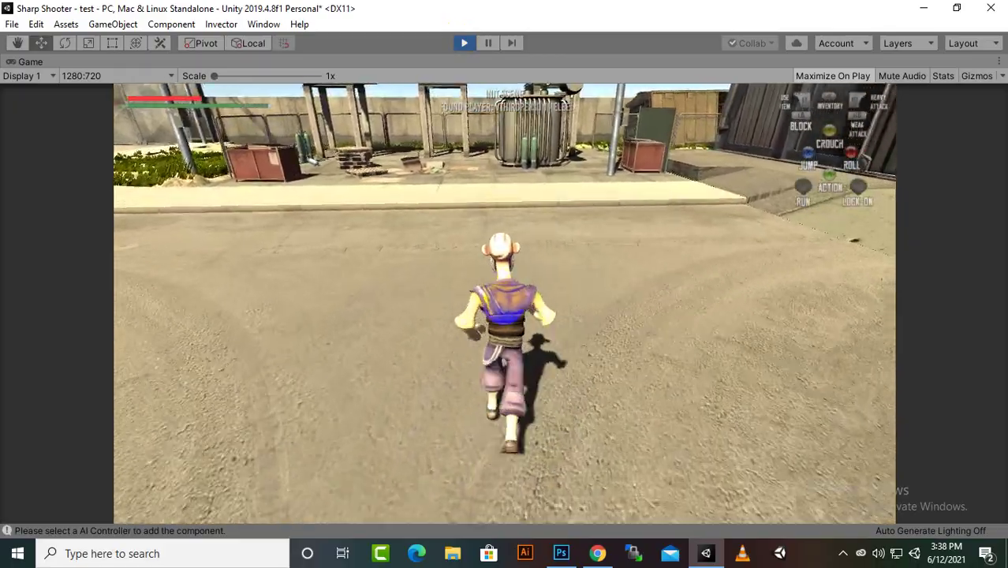
key("a")
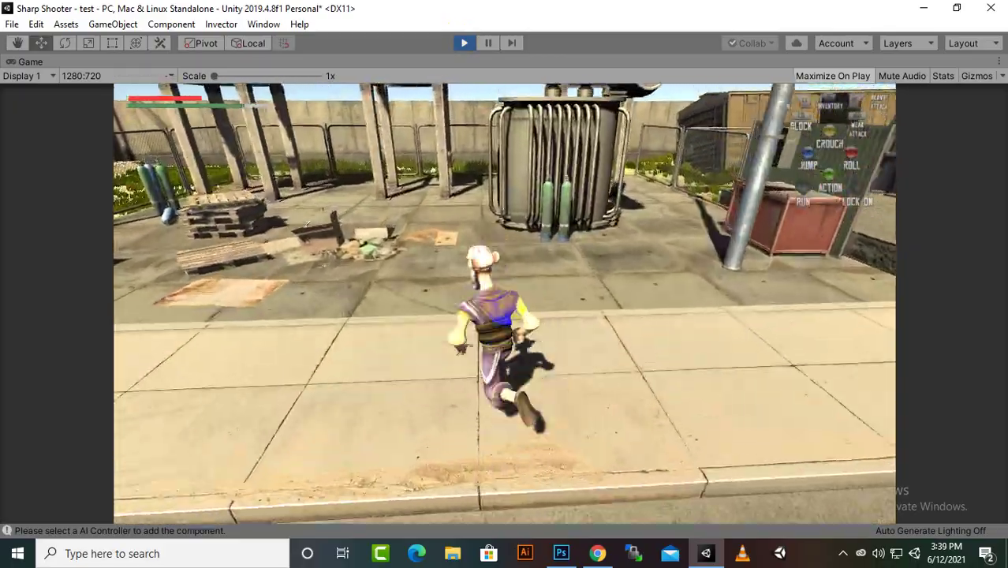
key("space")
key("s")
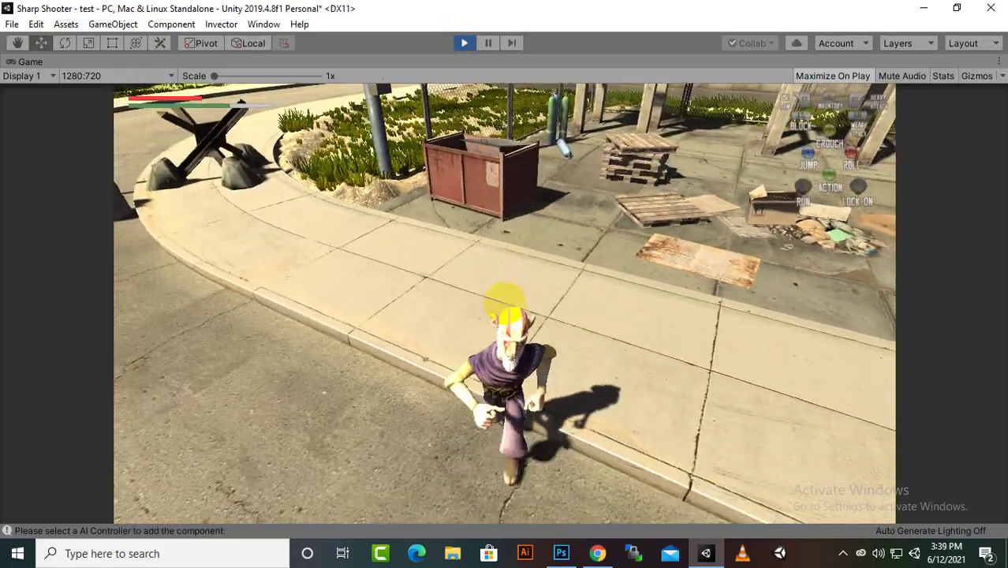
key("q")
key("q")
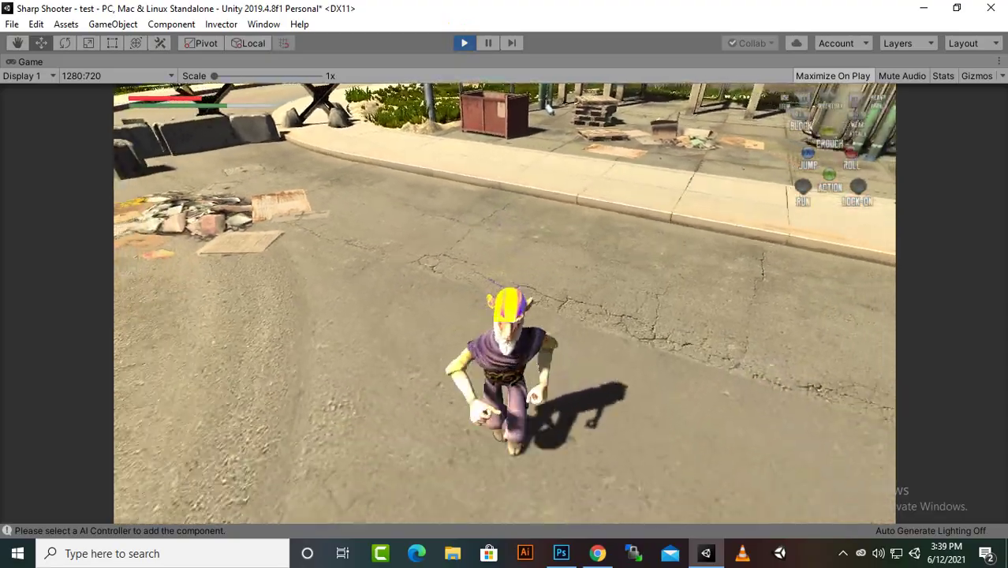
key("a")
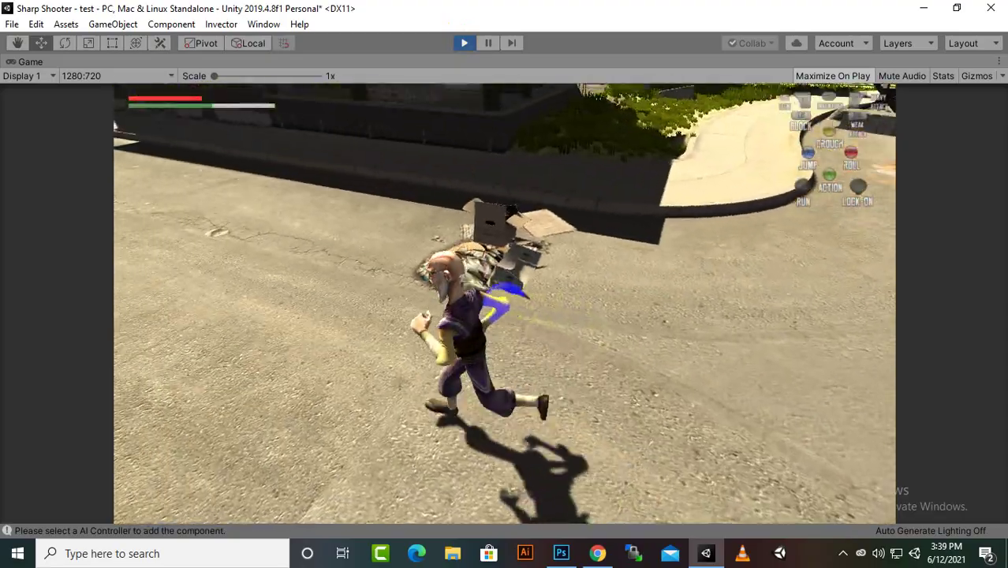
key("w")
key("d")
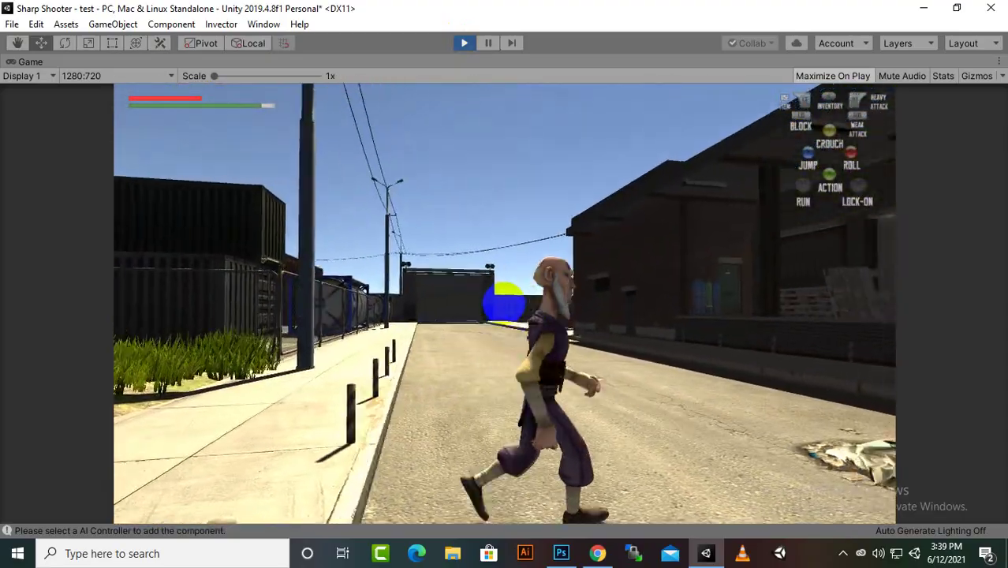
key("s")
Test the character's melee attacks in the running game, then stop play mode
left_click(505, 304)
left_click(505, 304)
left_click(505, 304)
left_click(505, 302)
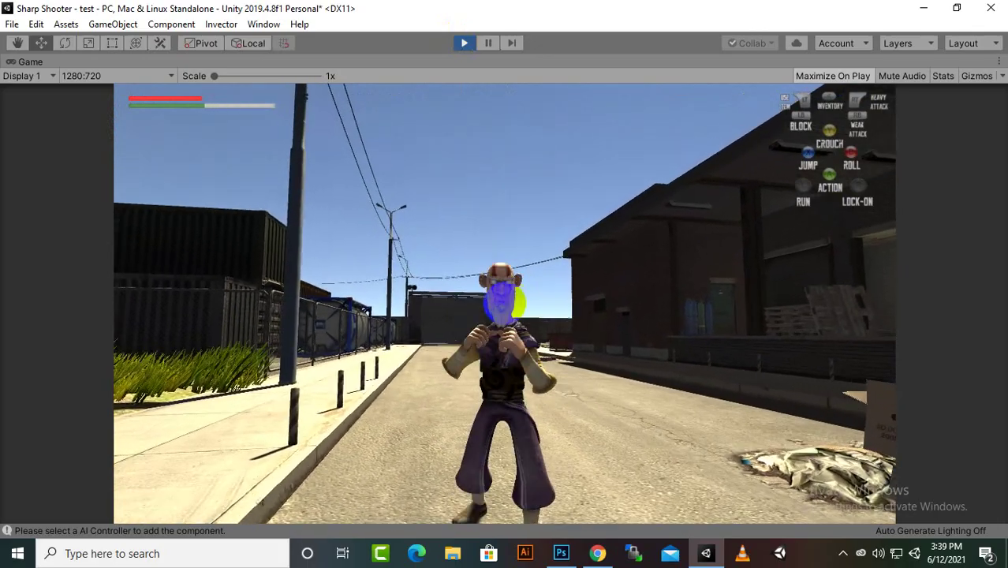
key("d")
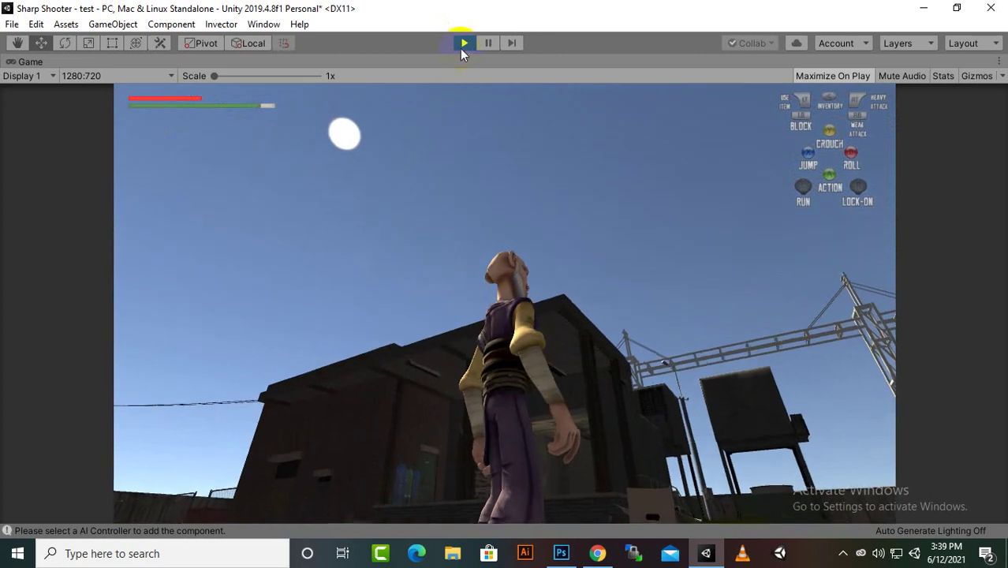
left_click(462, 46)
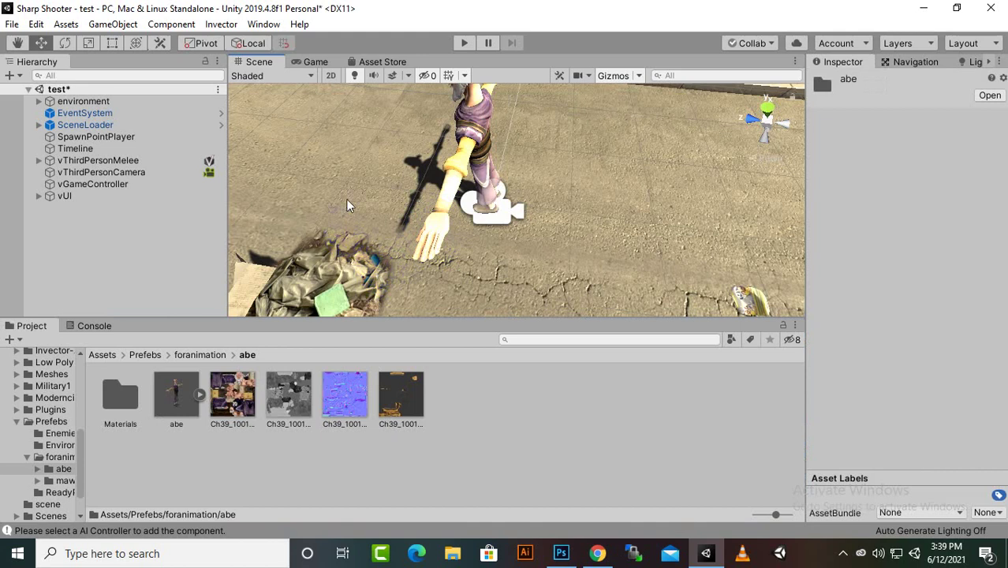
Start a new Invector AI and assign maw_j_laygo from the foranimation/maw folder as its character model
left_click(227, 25)
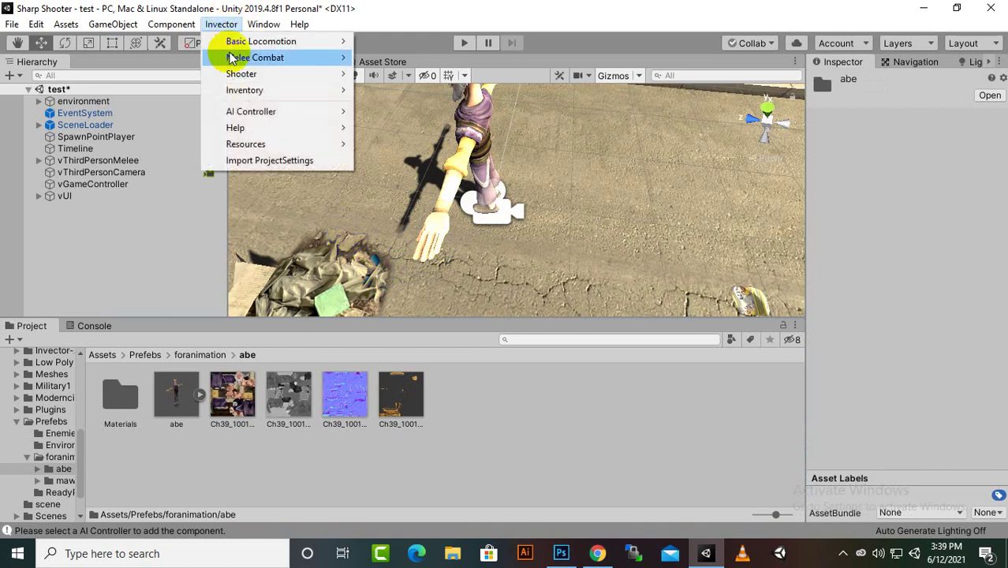
mouse_move(237, 57)
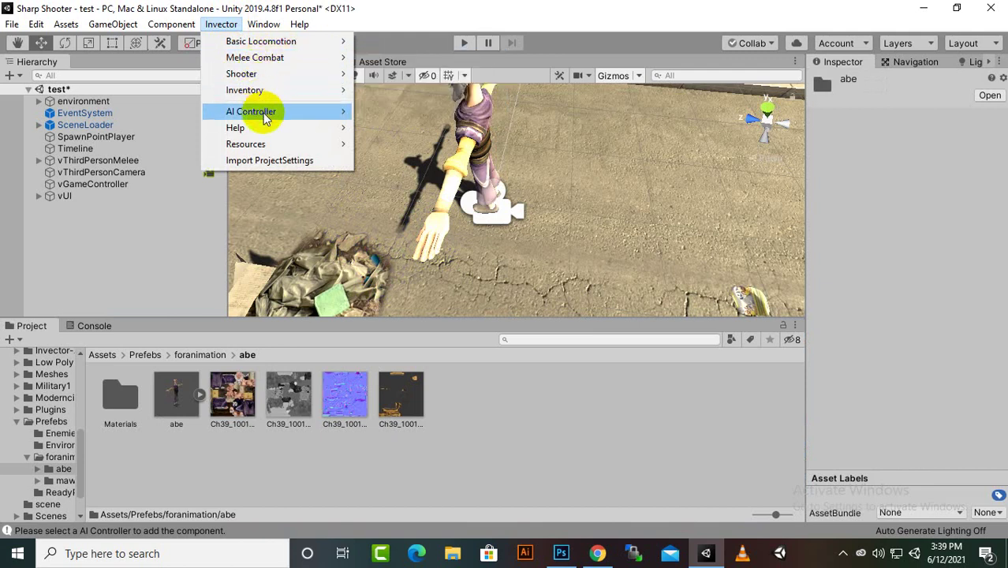
mouse_move(263, 112)
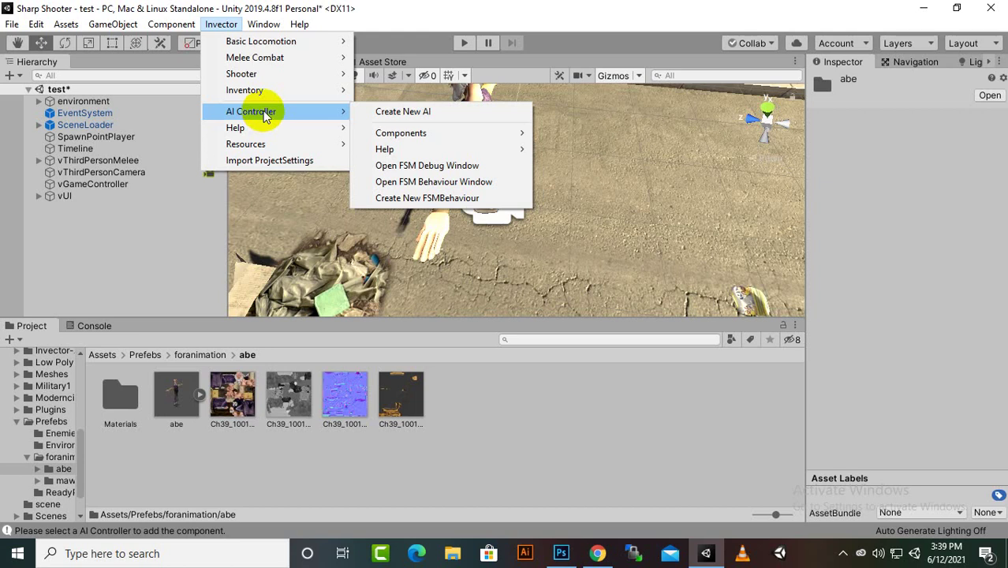
left_click(426, 118)
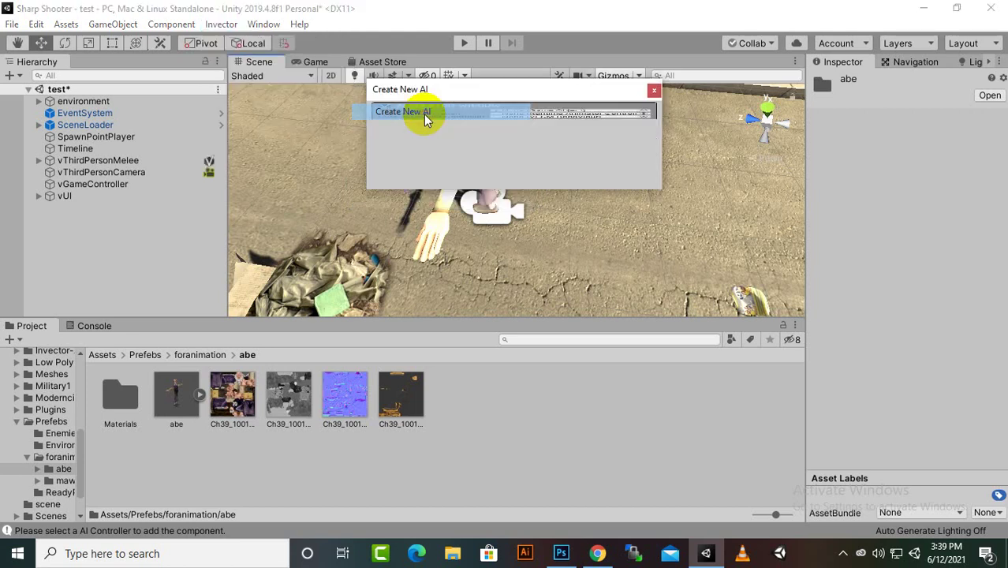
left_click(199, 356)
double_click(180, 394)
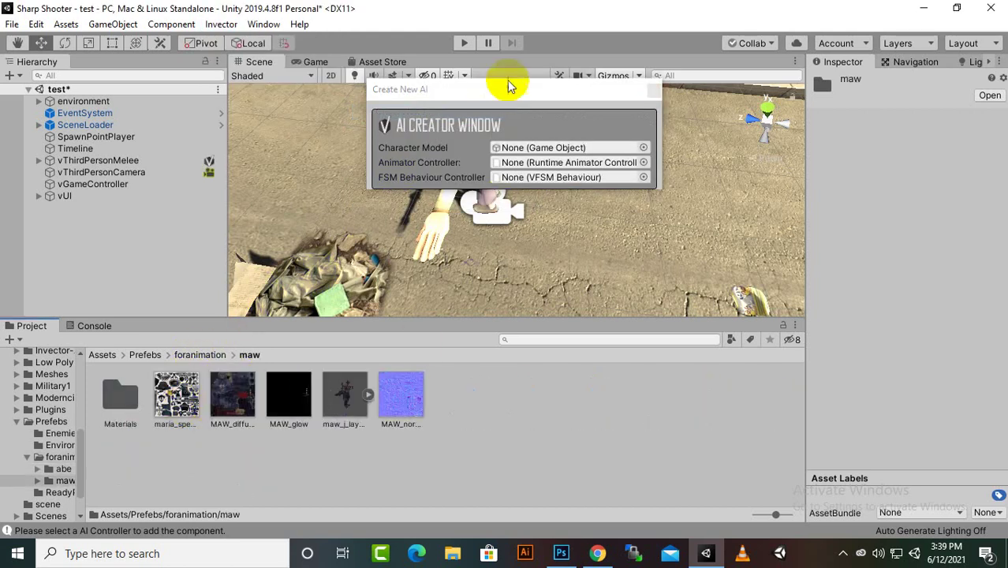
left_click_drag(345, 394, 567, 148)
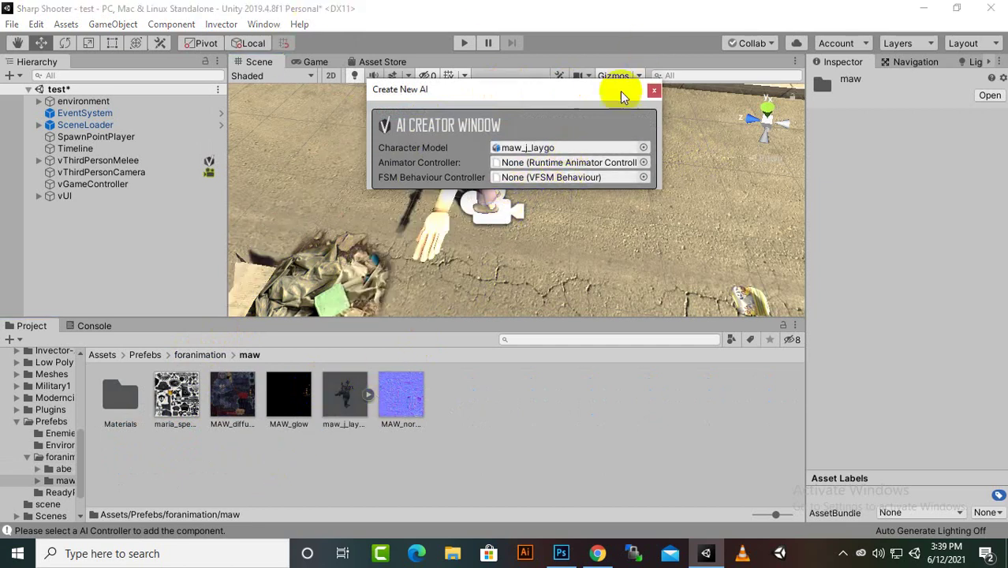
Set the AI's animator controller to Invector@AI_MeleeCombat
left_click(643, 162)
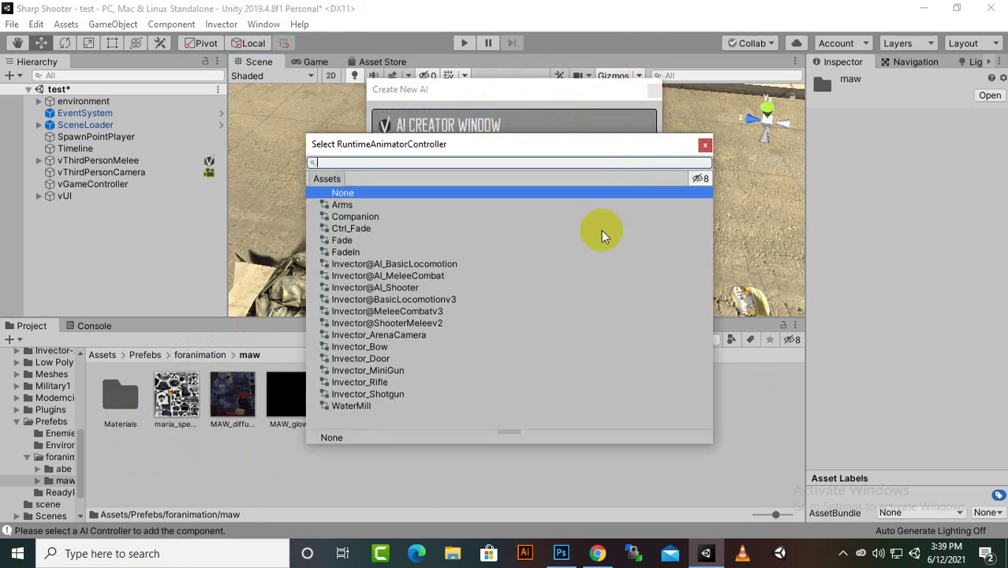
left_click(385, 276)
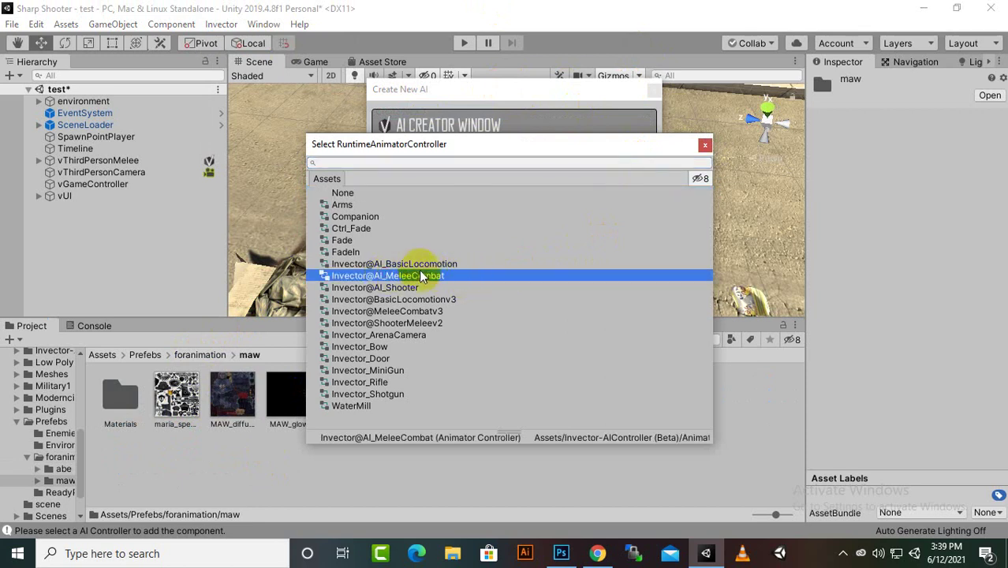
double_click(432, 276)
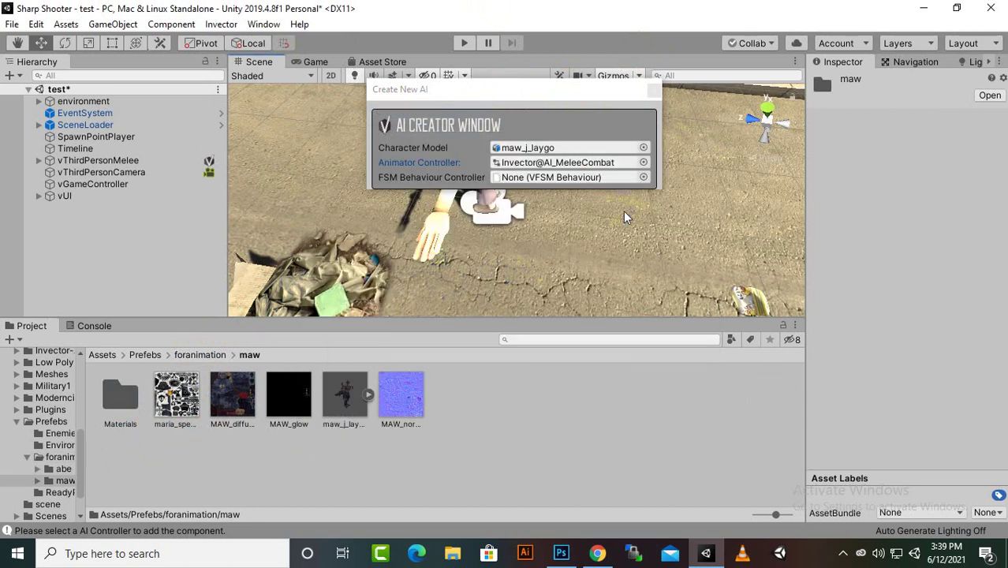
Set the FSM behaviour controller to FSM_Melee and create the vControlAIMelee enemy
left_click(644, 178)
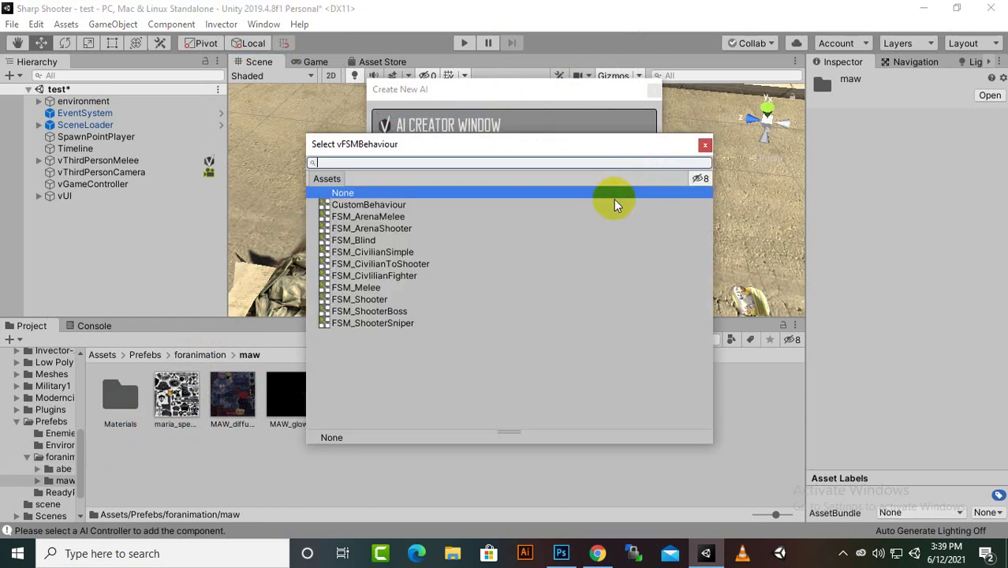
left_click(374, 288)
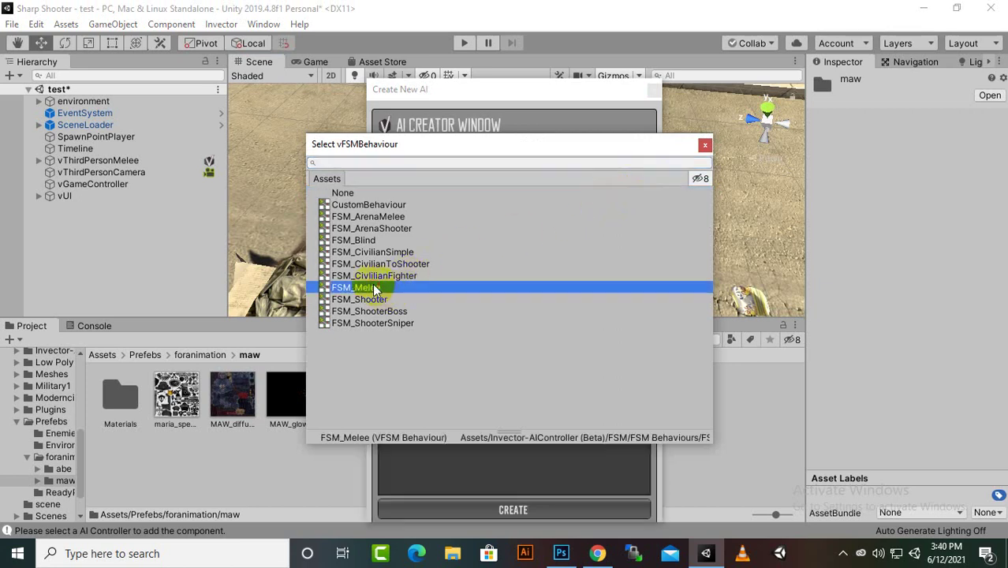
double_click(391, 289)
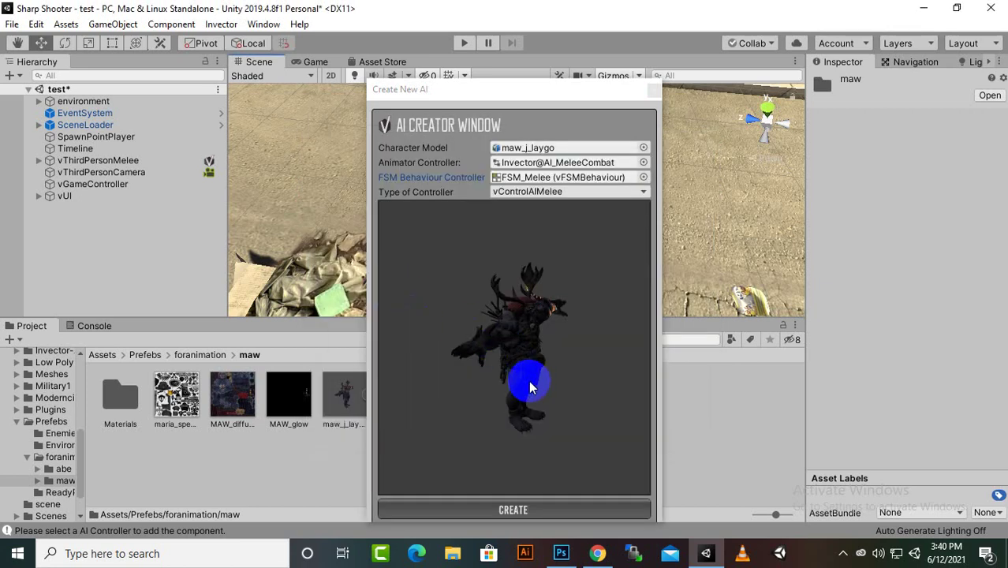
left_click(521, 513)
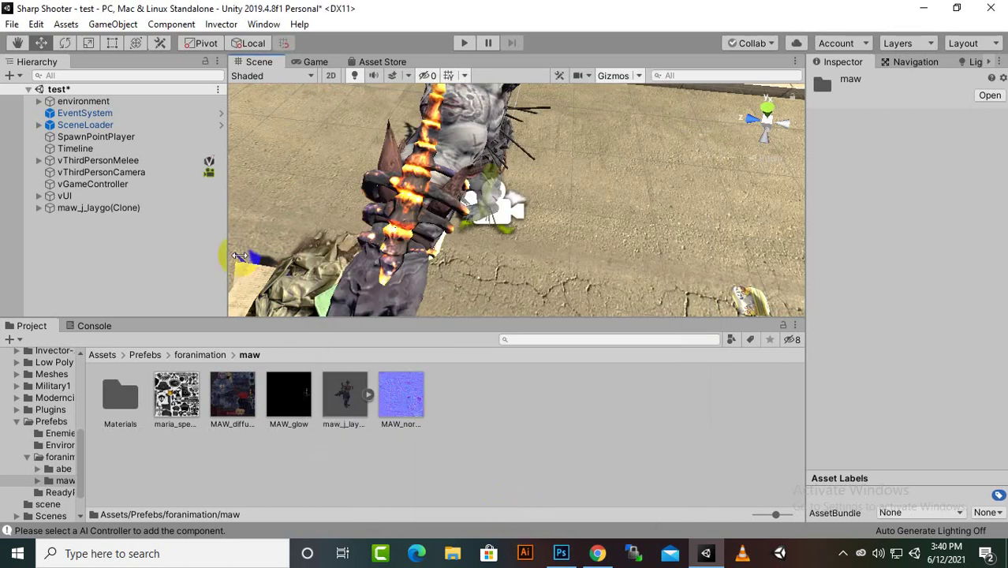
Move maw_j_laygo(Clone) along the Z axis to -3.5 so it stands apart from the player character
double_click(169, 207)
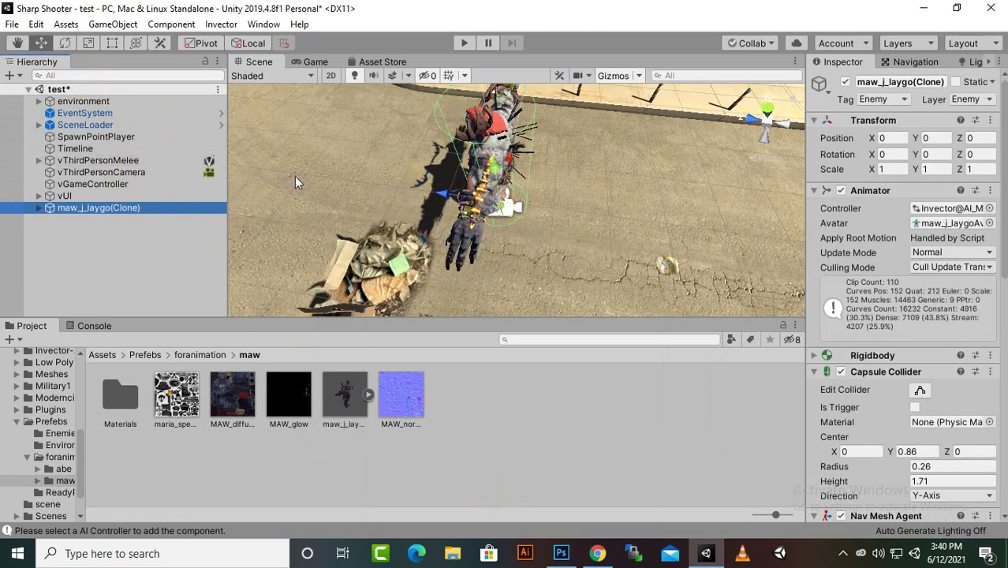
left_click_drag(446, 193, 625, 206)
scroll(414, 178, "down", 3)
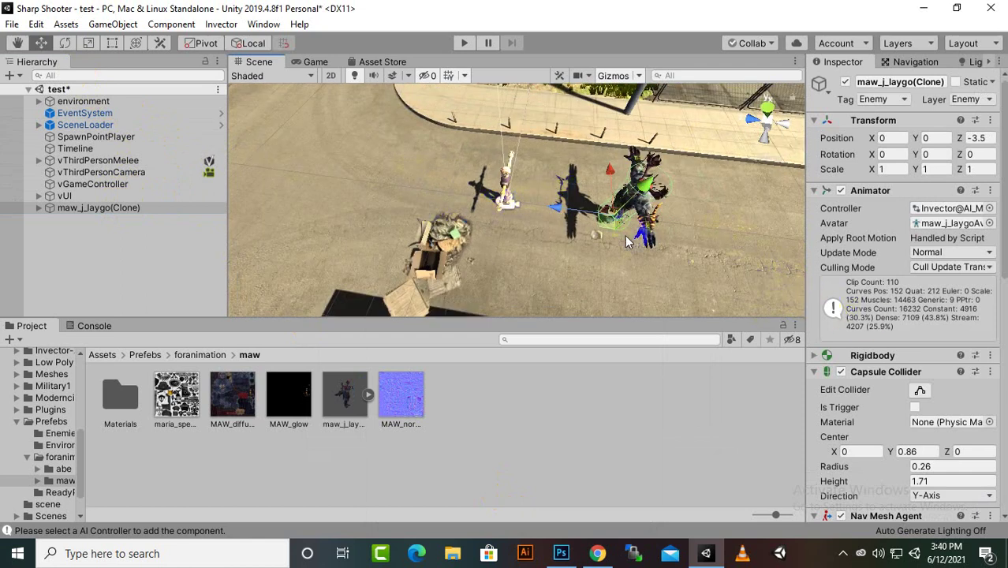
scroll(457, 192, "up", 2)
left_click(108, 262)
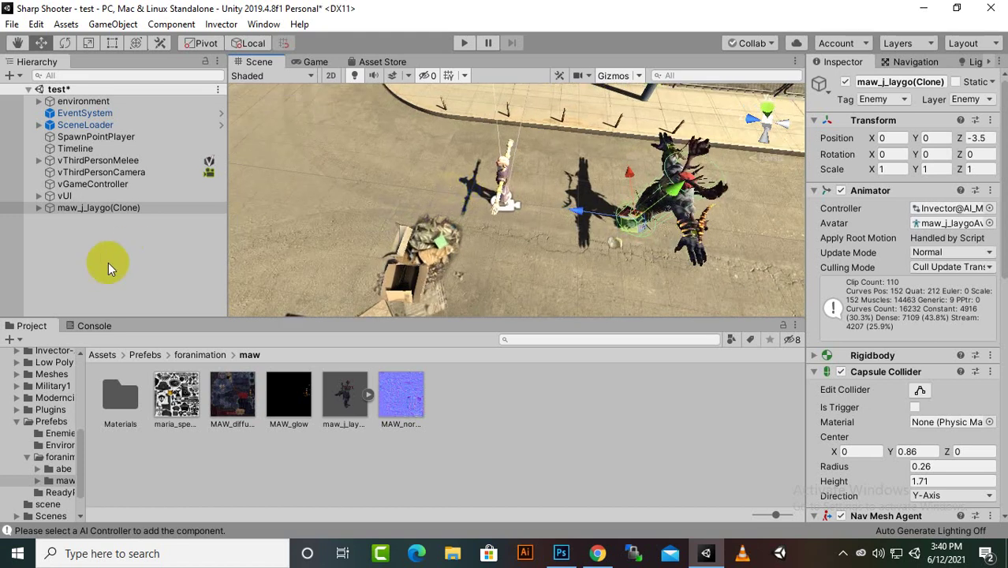
Add Invector's HitDamageParticle component from Basic Locomotion to maw_j_laygo(Clone)
left_click(140, 208)
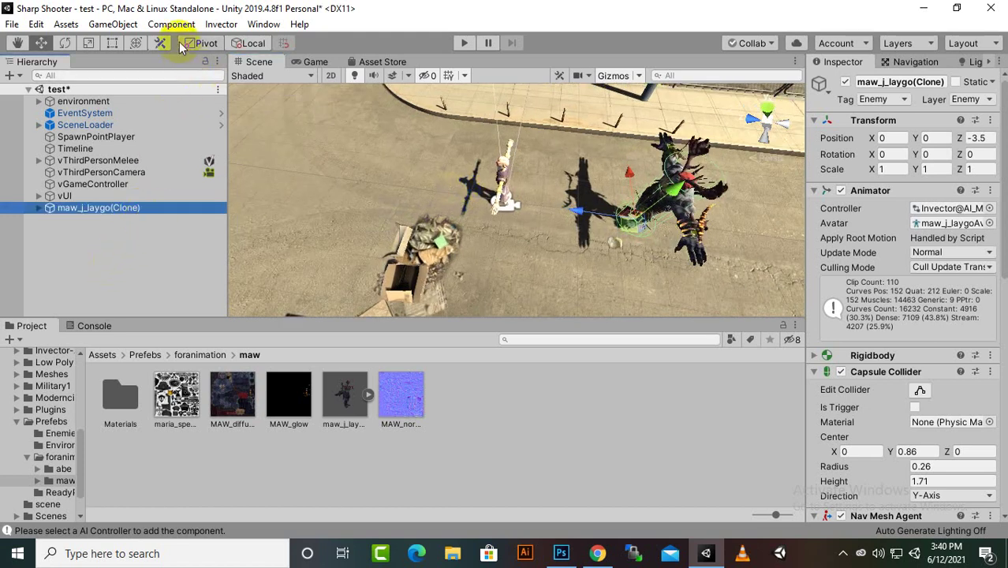
left_click(221, 26)
left_click(250, 25)
left_click(221, 24)
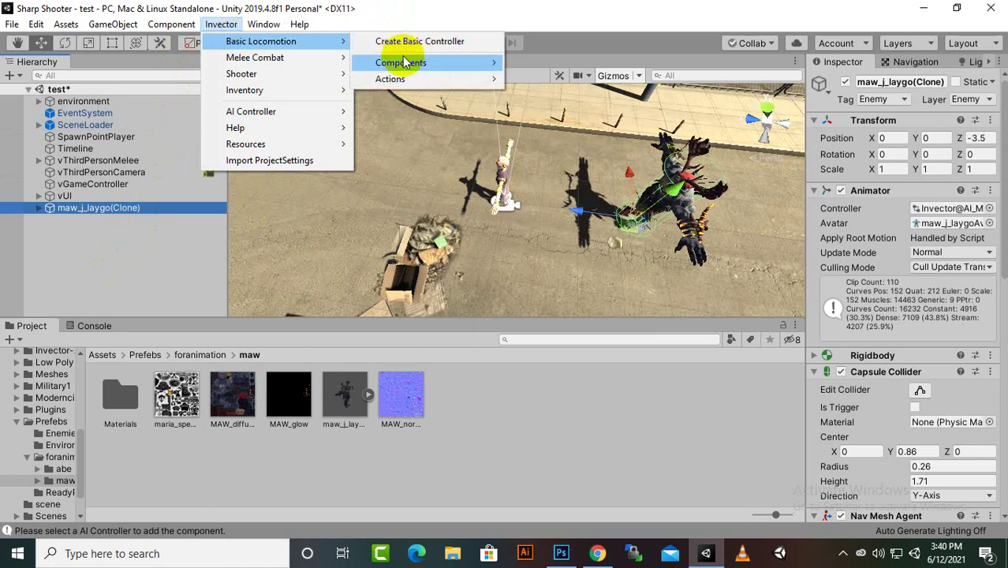
mouse_move(404, 63)
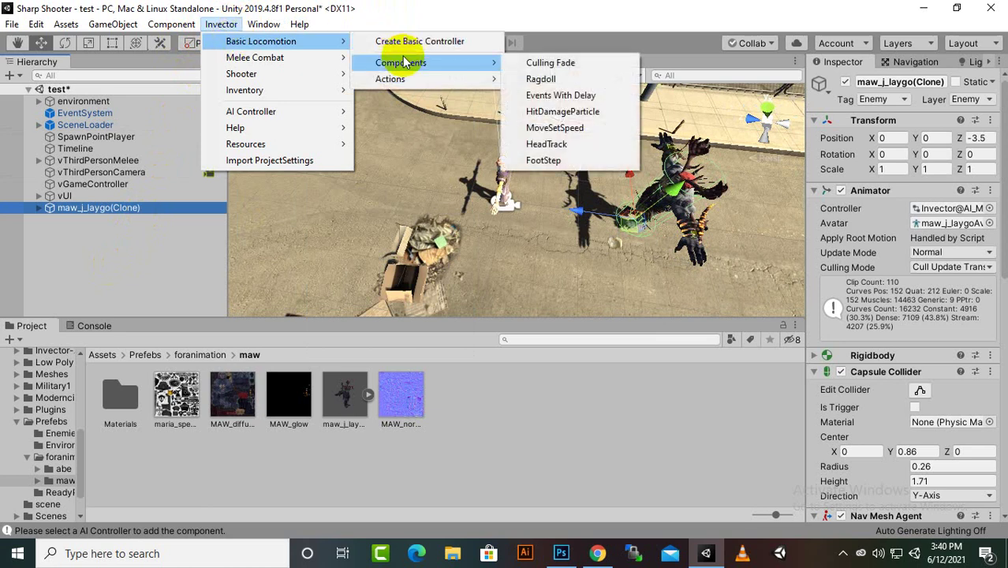
left_click(565, 112)
left_click(221, 23)
mouse_move(240, 41)
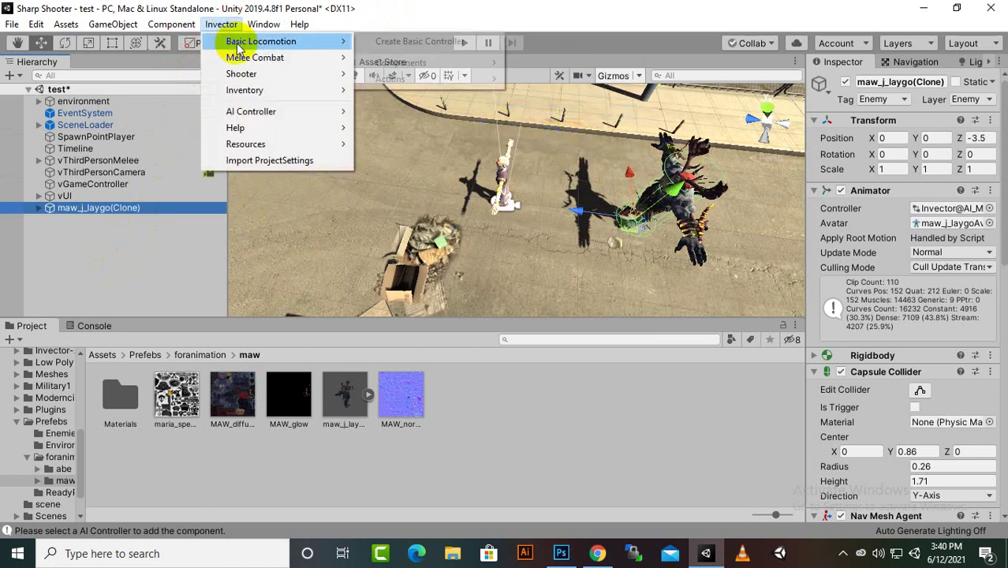
mouse_move(430, 65)
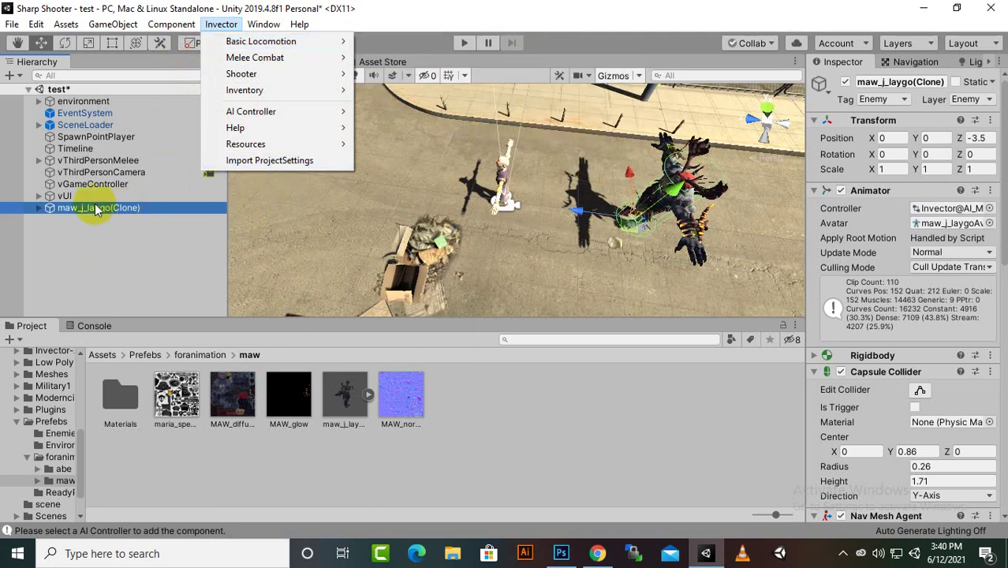
Add Invector's HitDamageParticle component to vThirdPersonMelee, then clear the selection
left_click(98, 161)
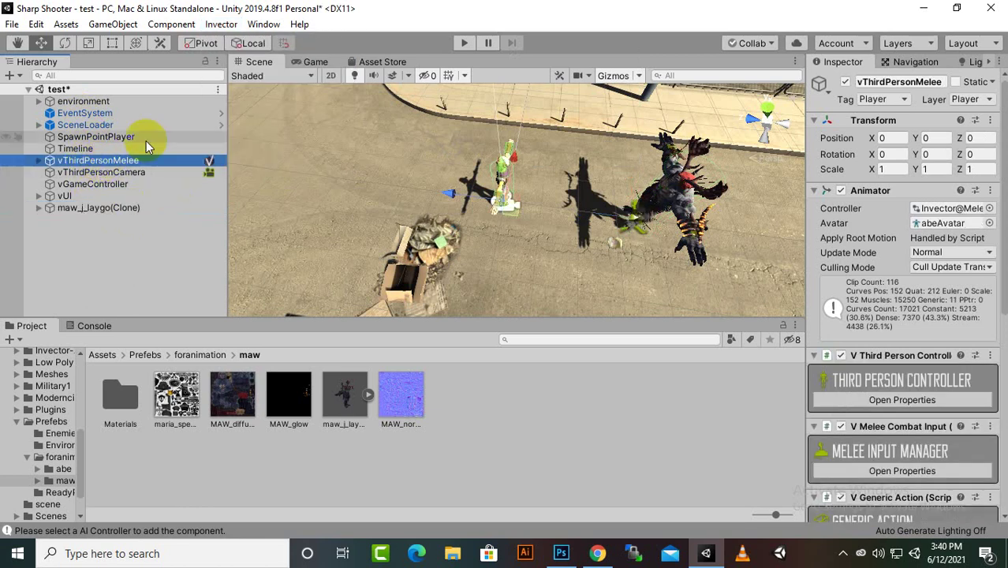
left_click(221, 25)
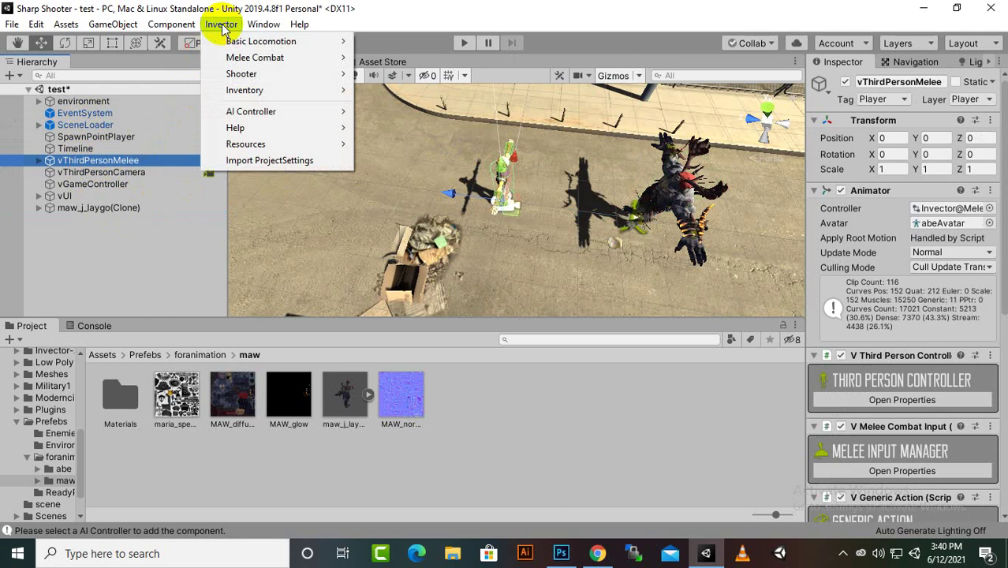
mouse_move(276, 41)
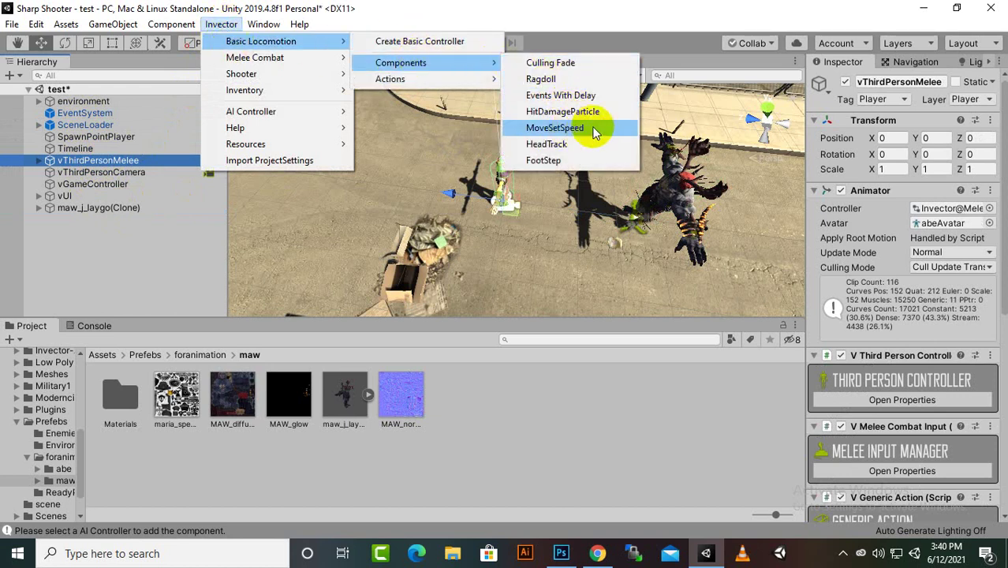
left_click(581, 111)
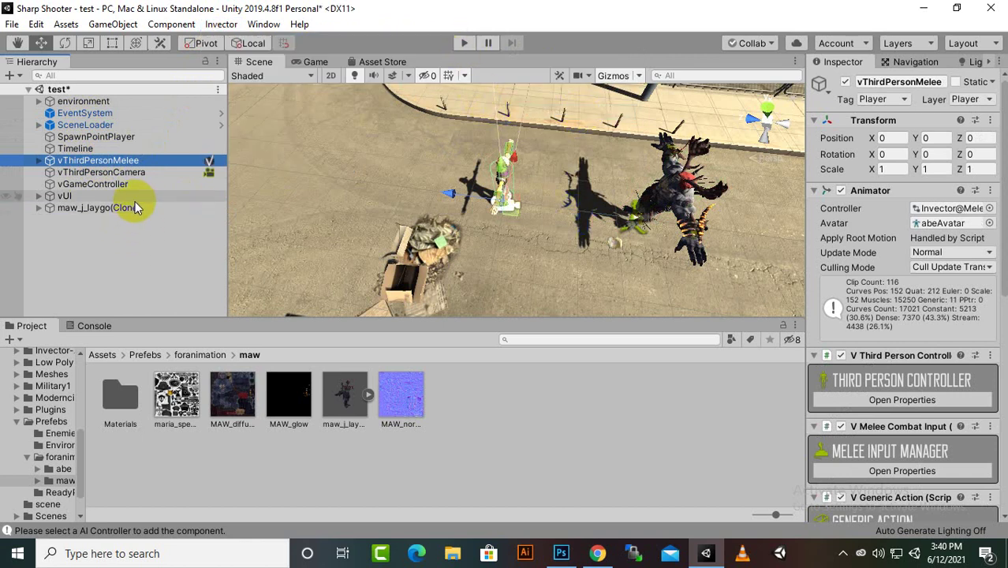
left_click(123, 232)
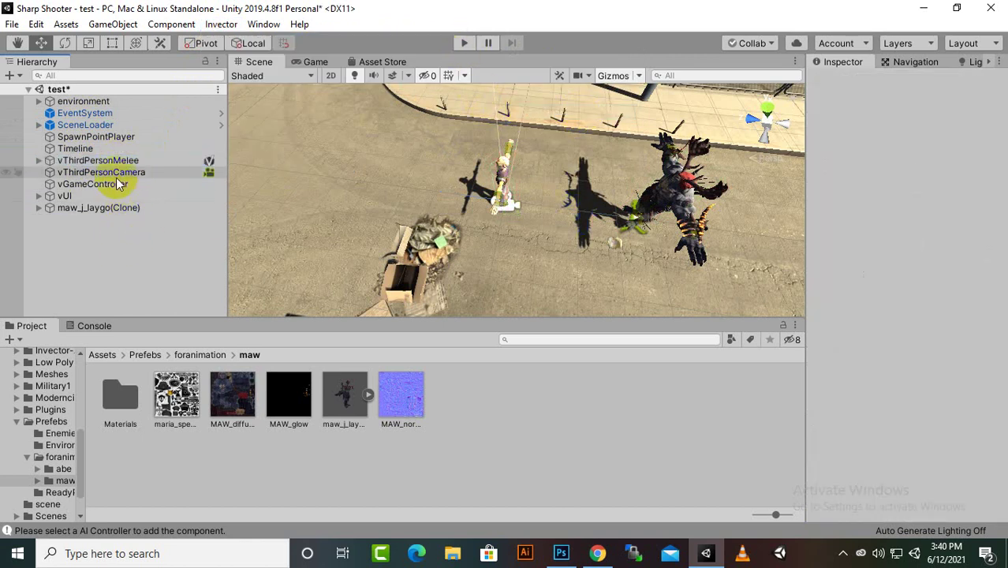
Review the Third Person Controller's health and layer settings and the other components on vThirdPersonMelee
left_click(112, 162)
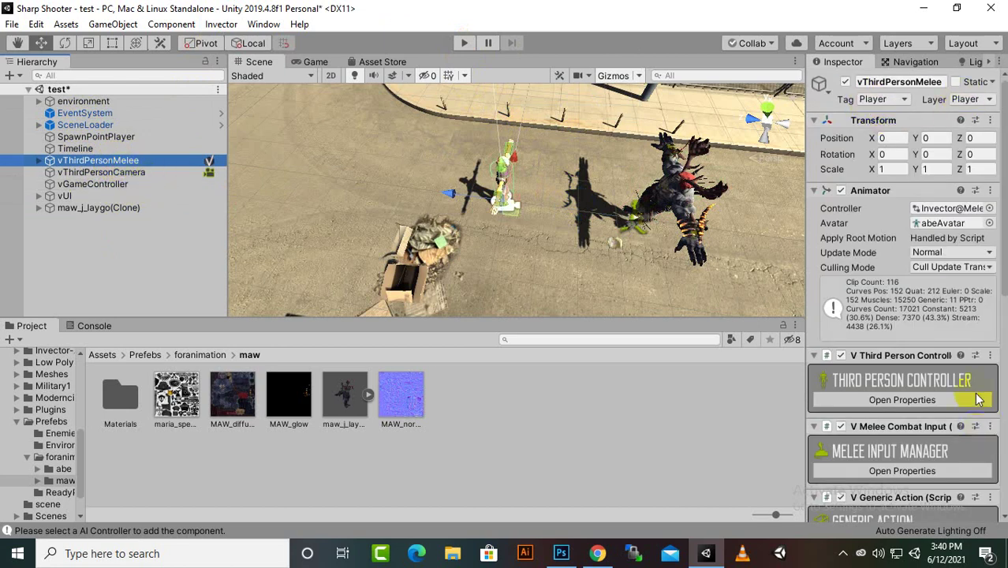
scroll(950, 339, "down", 5)
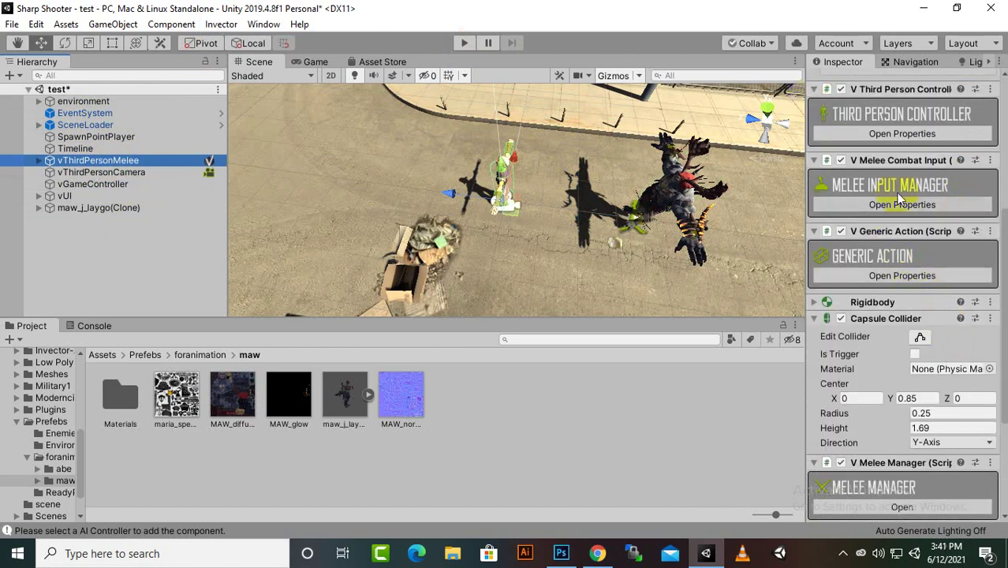
left_click(901, 133)
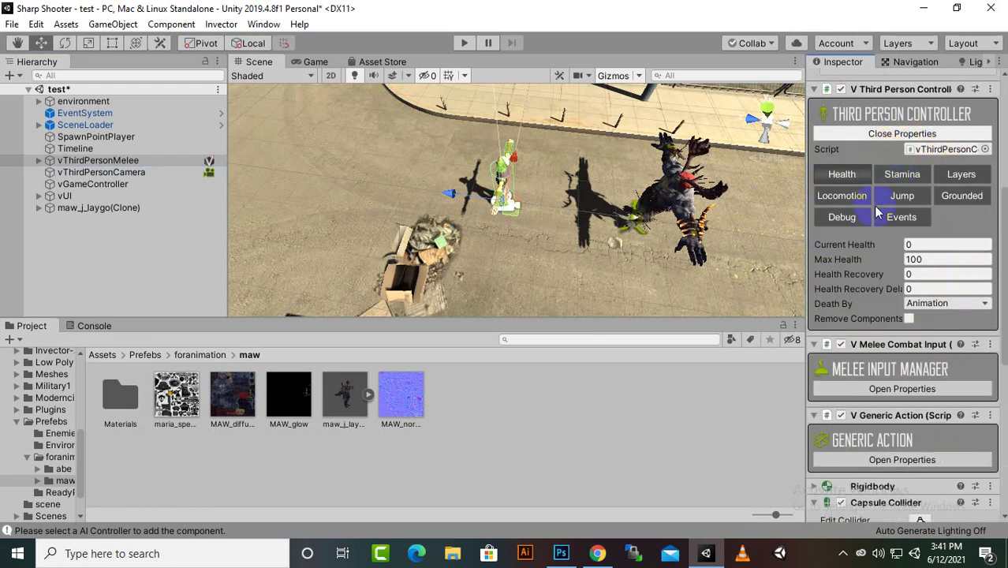
left_click(966, 180)
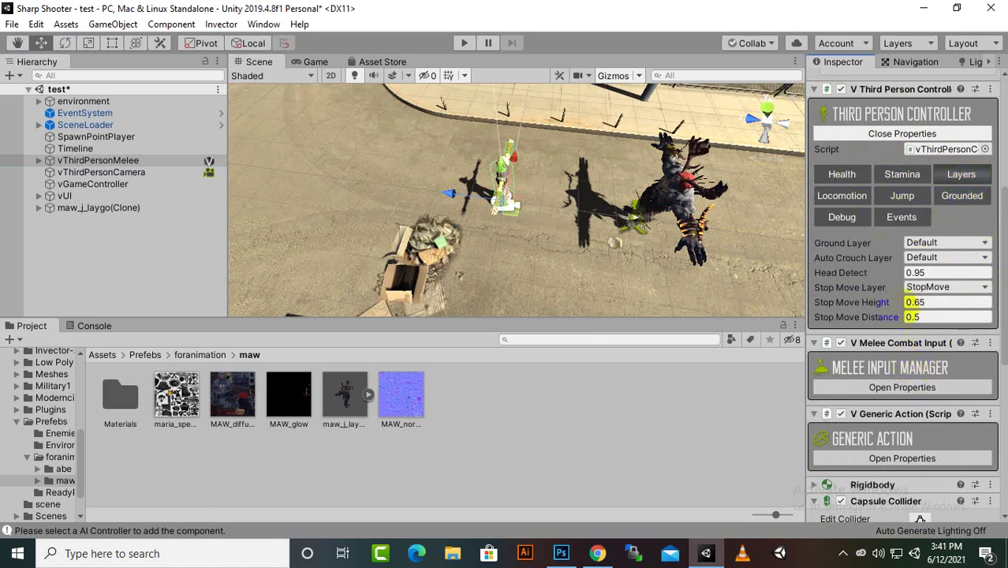
scroll(884, 281, "down", 3)
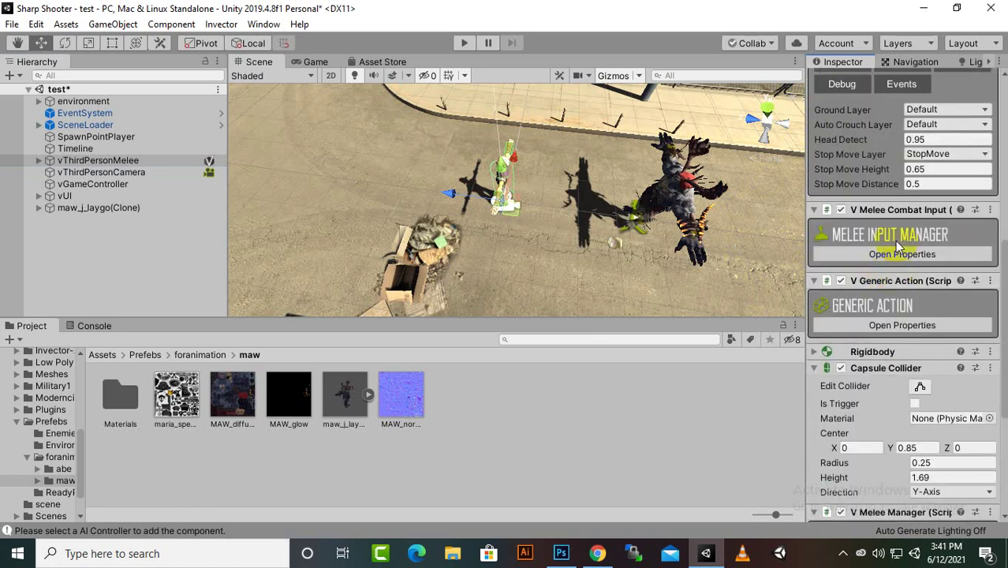
scroll(897, 245, "down", 5)
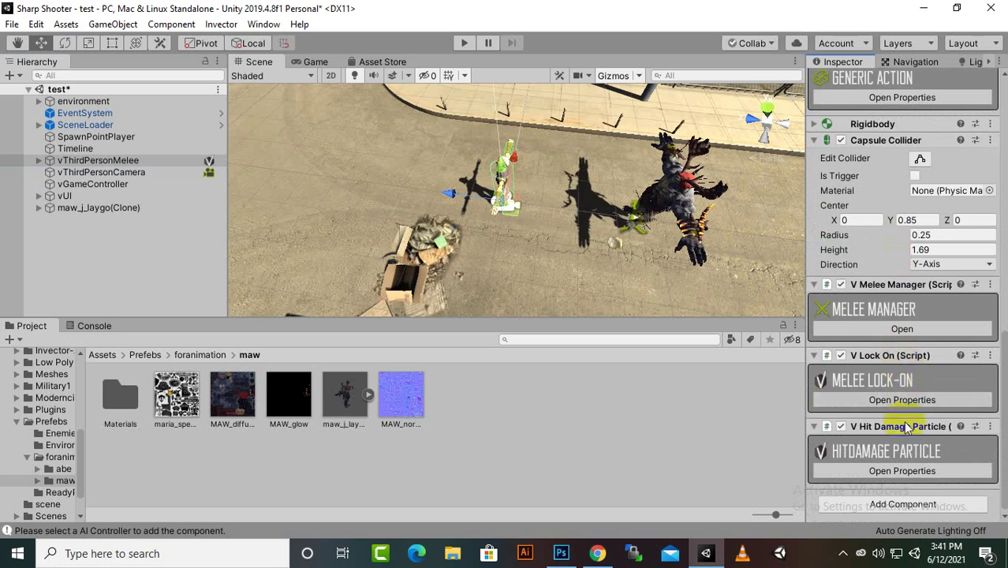
In vThirdPersonMelee's Melee Manager, check the Hit Damage Tags and turn off Use Recoil
left_click(902, 330)
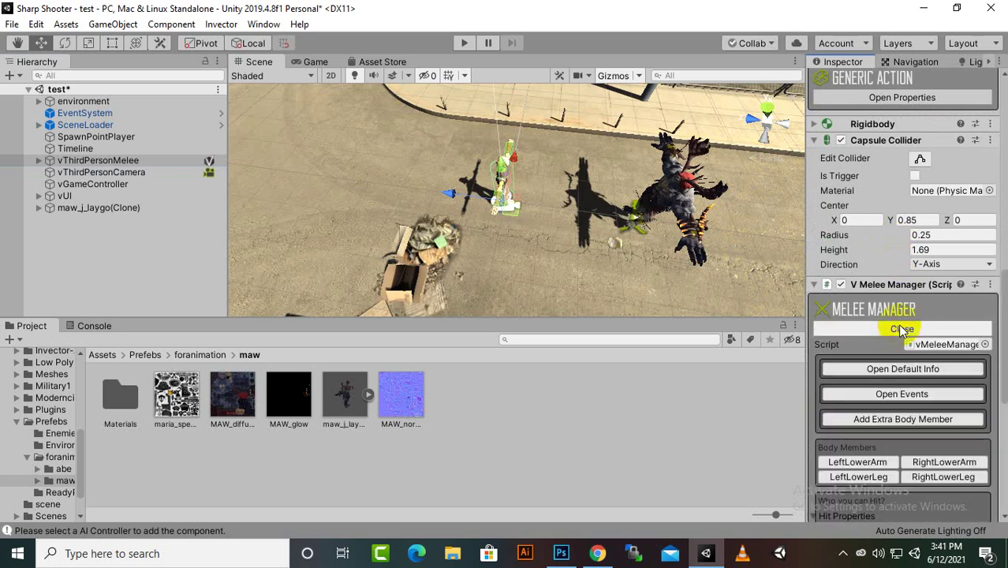
scroll(911, 323, "down", 5)
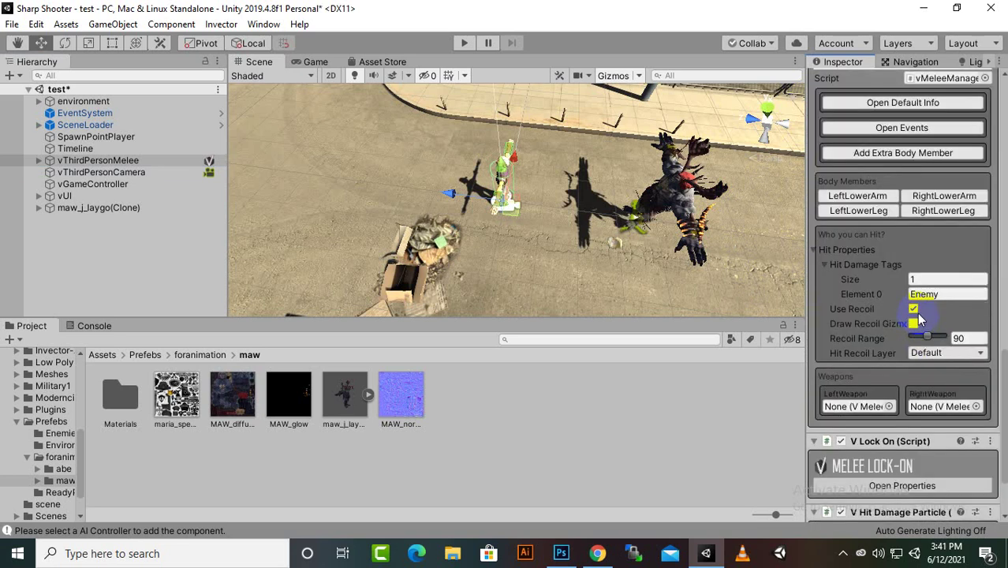
scroll(915, 300, "up", 2)
scroll(904, 261, "down", 4)
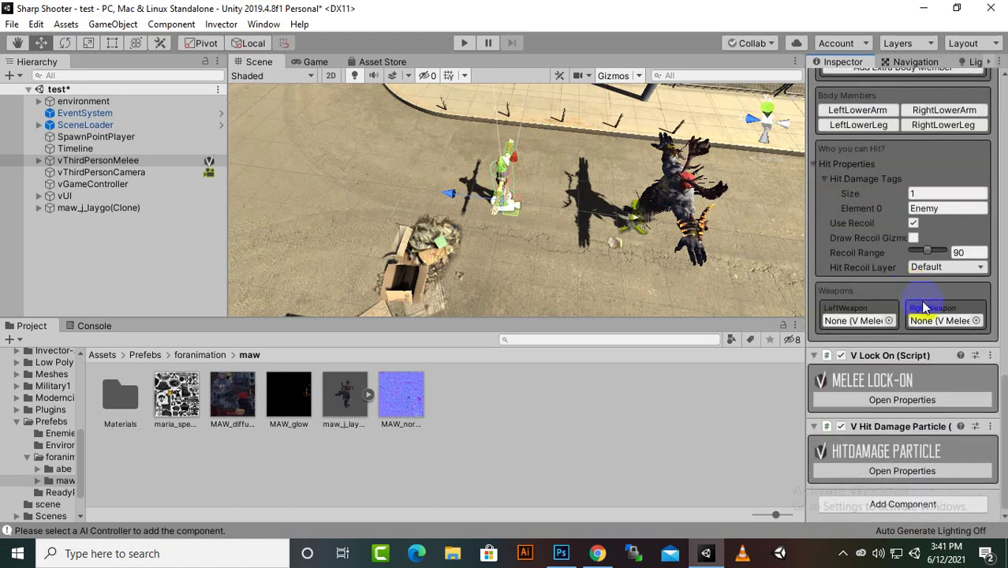
left_click(946, 208)
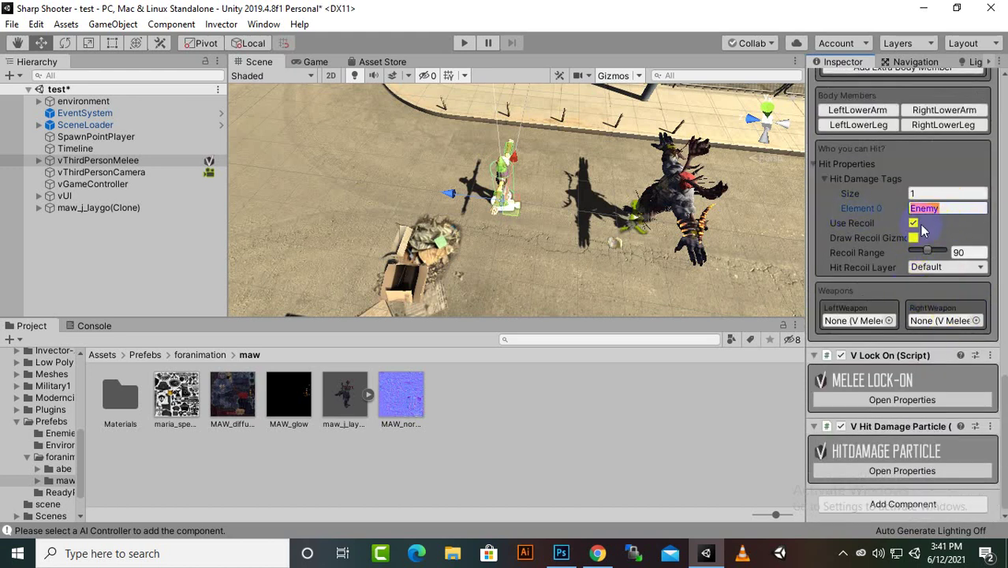
left_click_drag(809, 213, 748, 215)
scroll(867, 236, "up", 2)
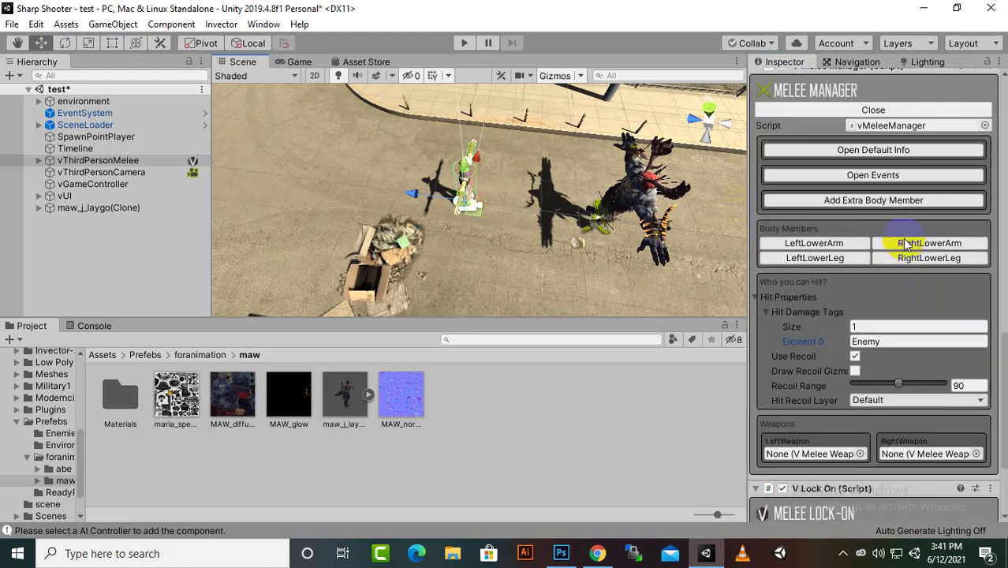
left_click(896, 341)
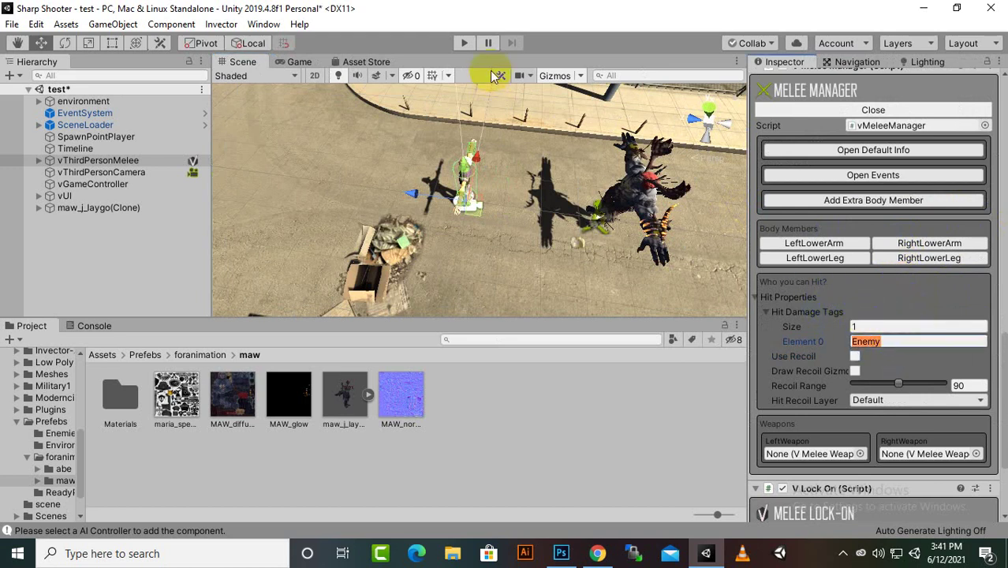
Run the scene, walk the player up to the maw_j_laygo enemy and test melee attacks on it
left_click(464, 43)
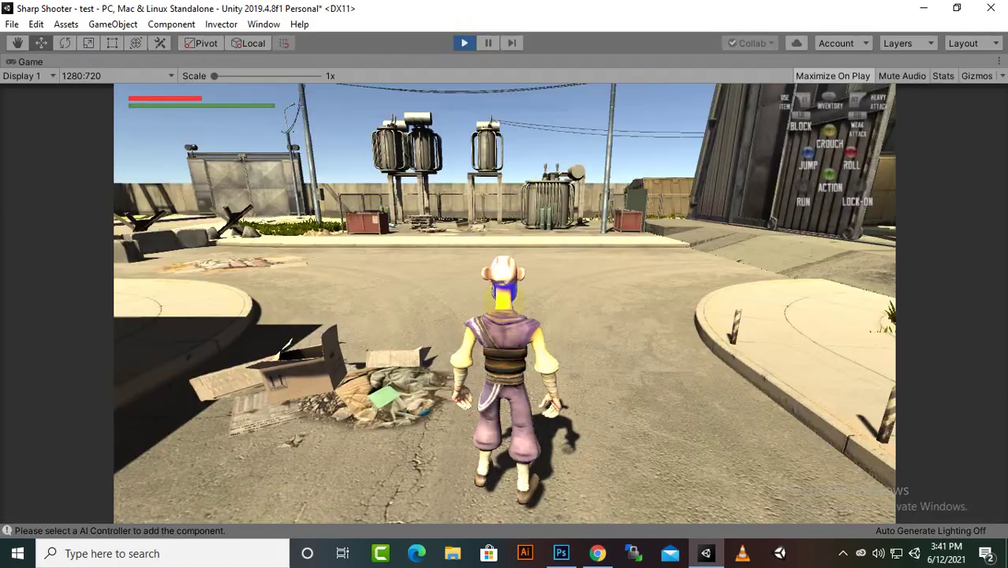
key("a")
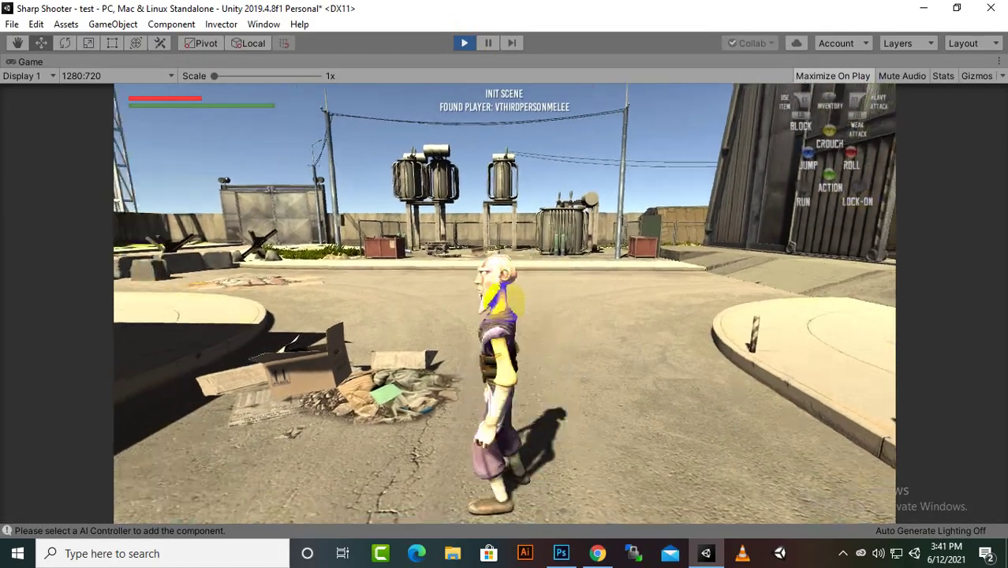
key("s")
key("w")
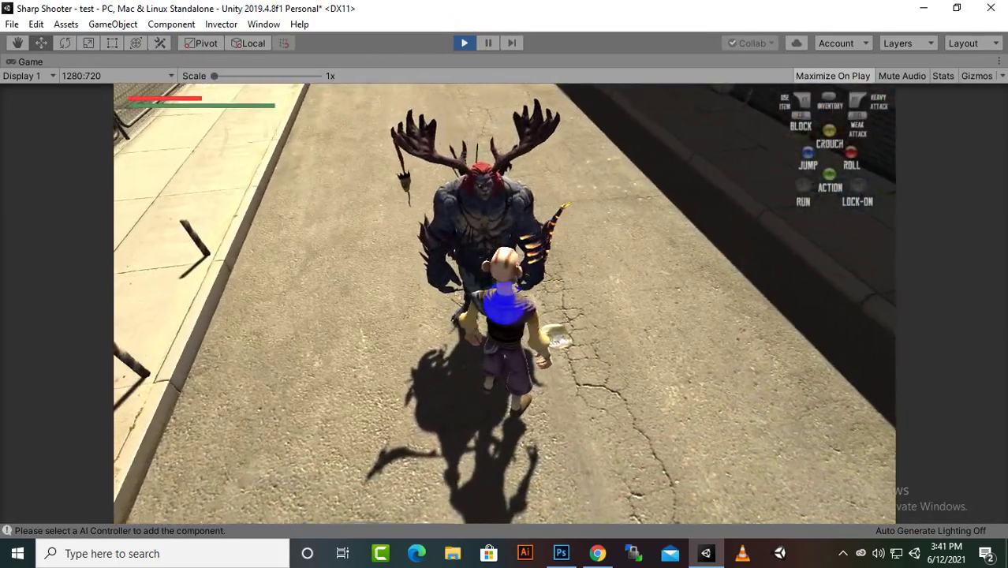
left_click(504, 304)
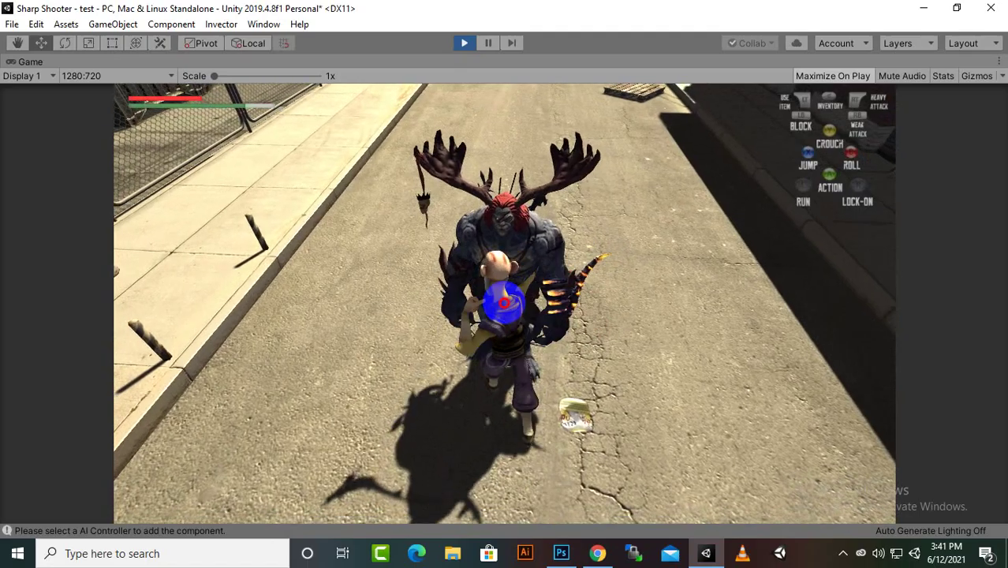
left_click(504, 303)
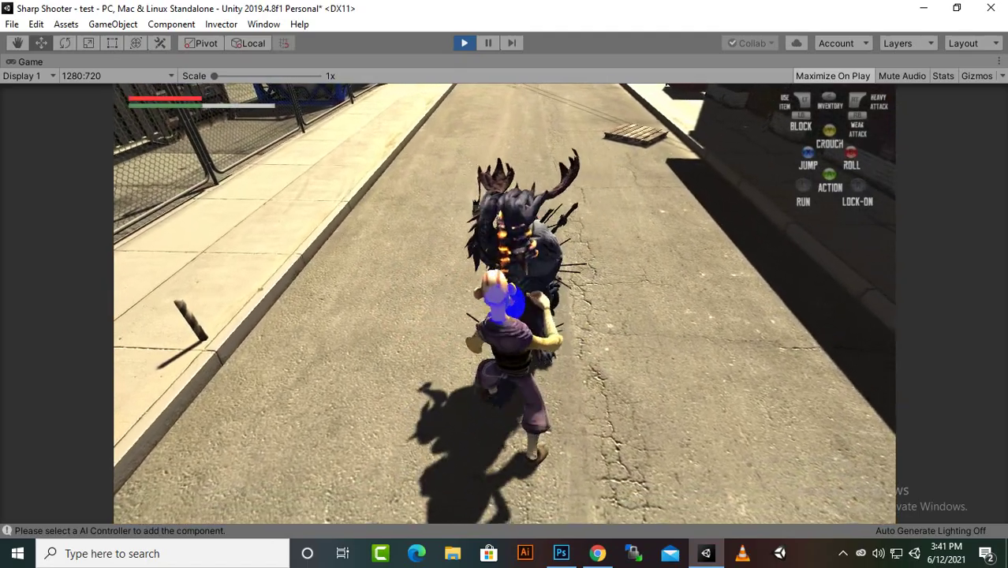
left_click(504, 304)
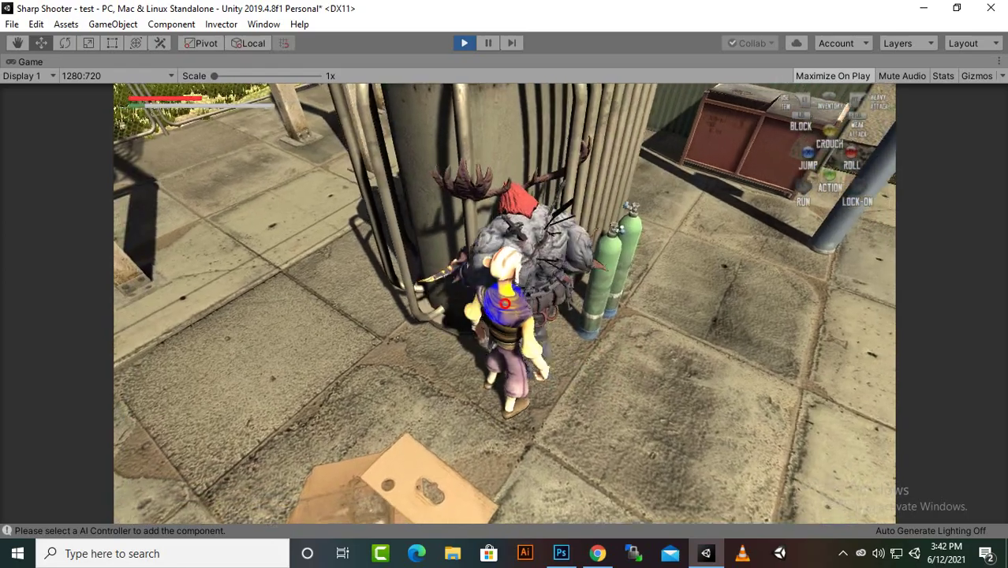
left_click(505, 303)
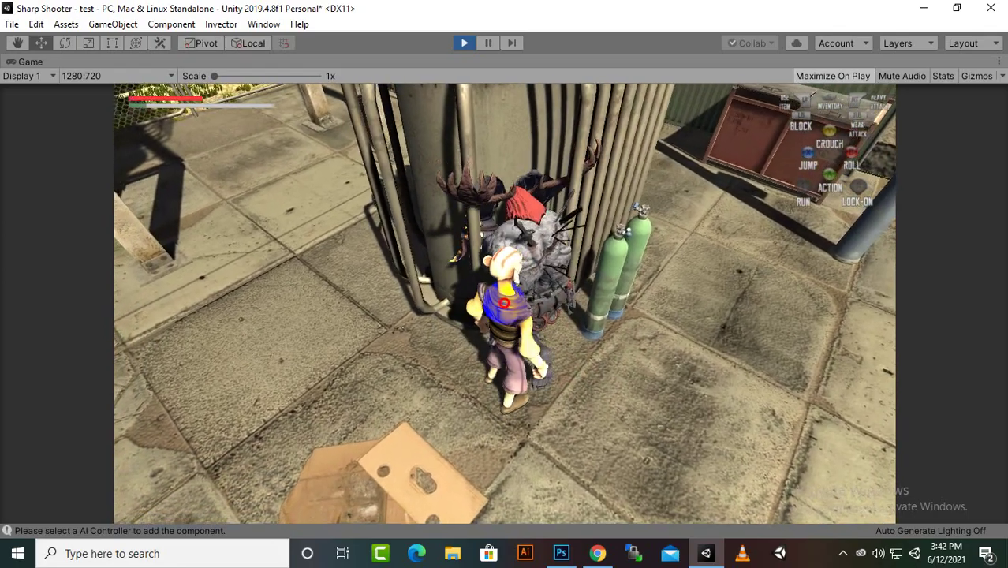
left_click(505, 303)
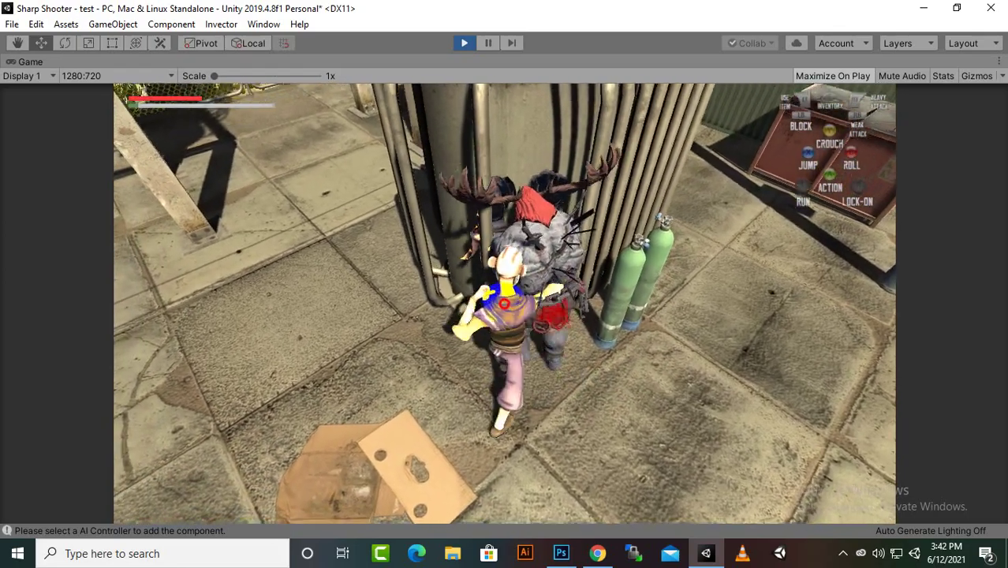
left_click(505, 303)
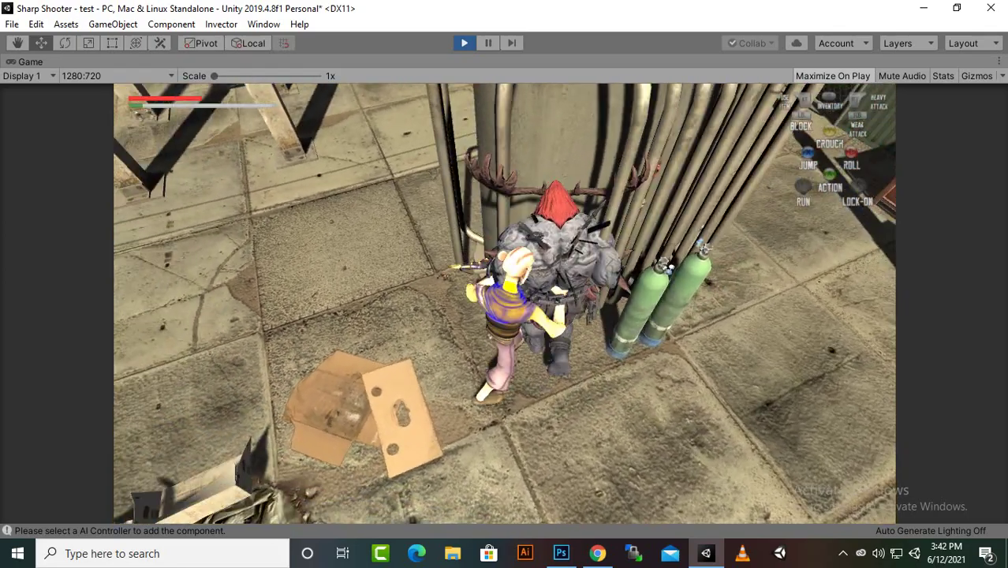
left_click(505, 303)
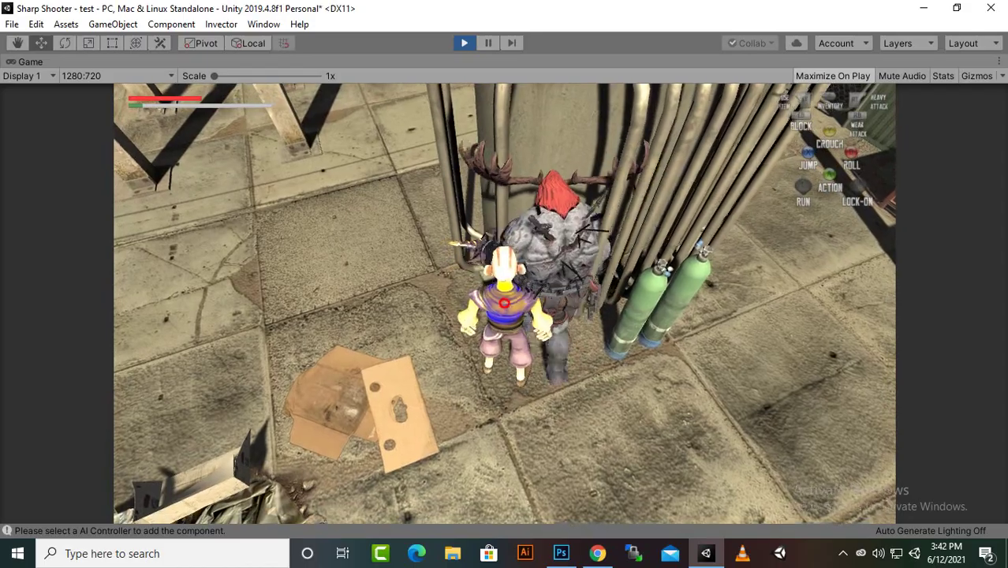
Move the player away from the maw_j_laygo enemy and stop the running scene
key("s")
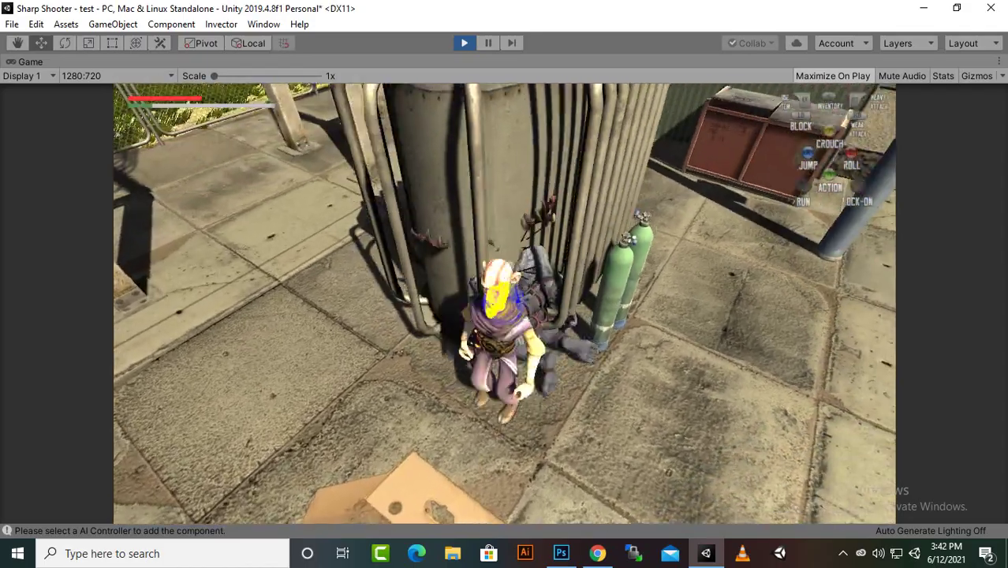
key("d")
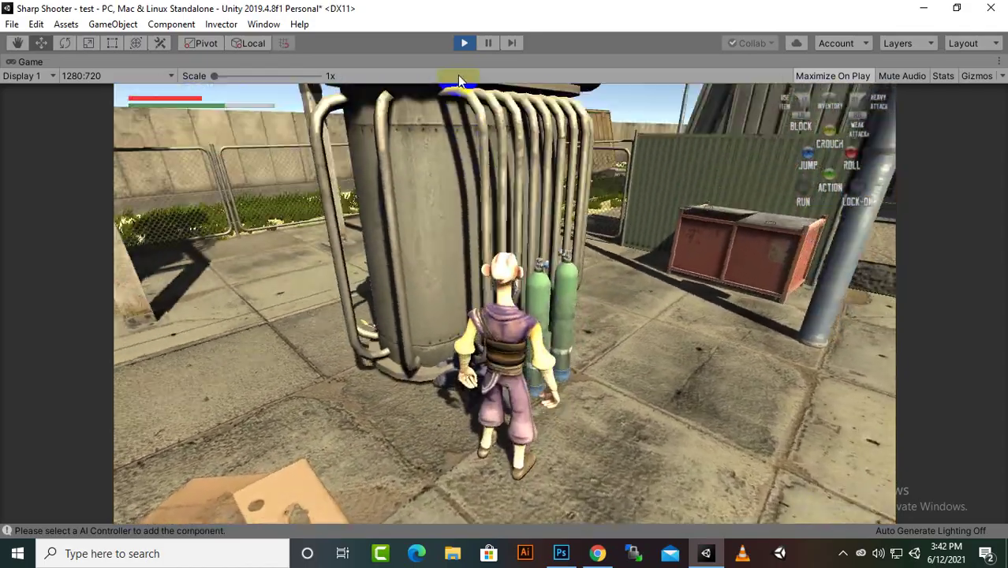
left_click(463, 45)
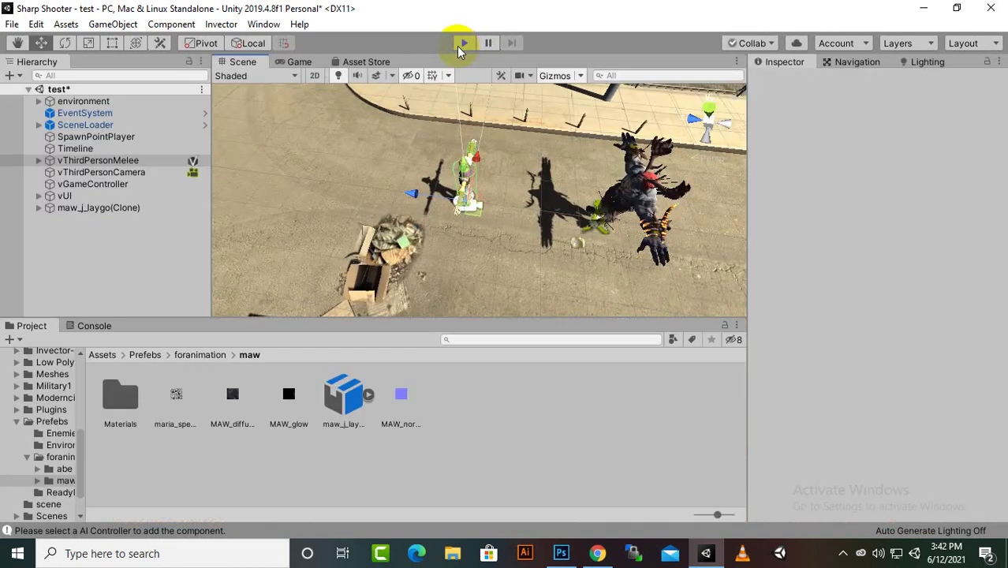
Select maw_j_laygo(Clone) and review its tag, layer, Nav Mesh Agent and Invector components
left_click(527, 125)
left_click(9, 305)
left_click(772, 227)
left_click(645, 196)
left_click(645, 204)
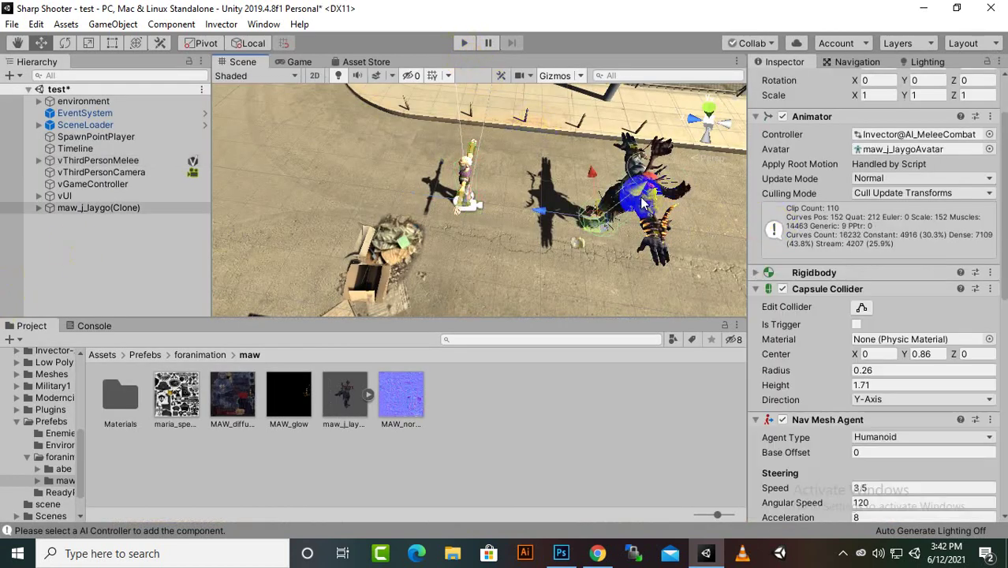
left_click(163, 310)
left_click(153, 209)
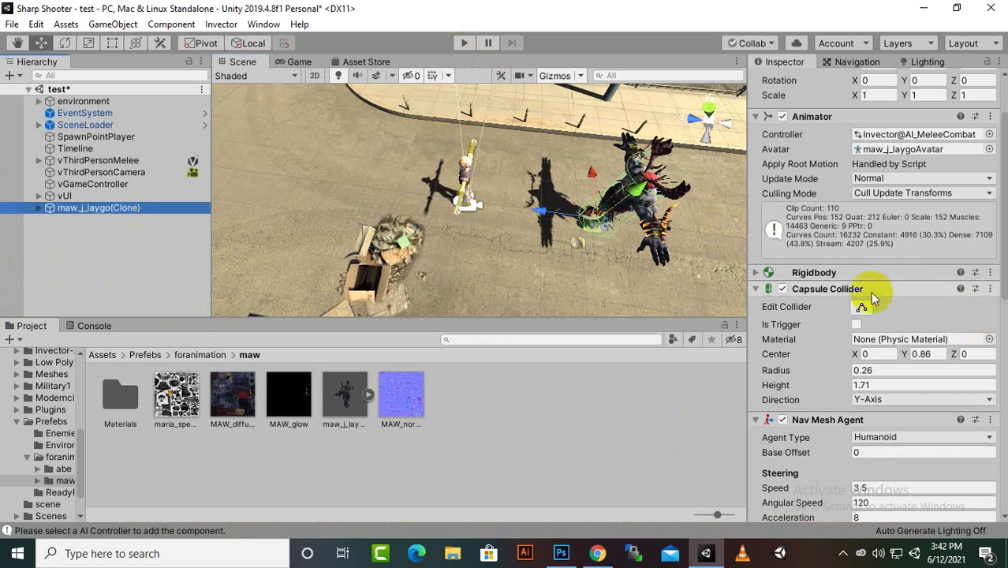
scroll(874, 286, "up", 3)
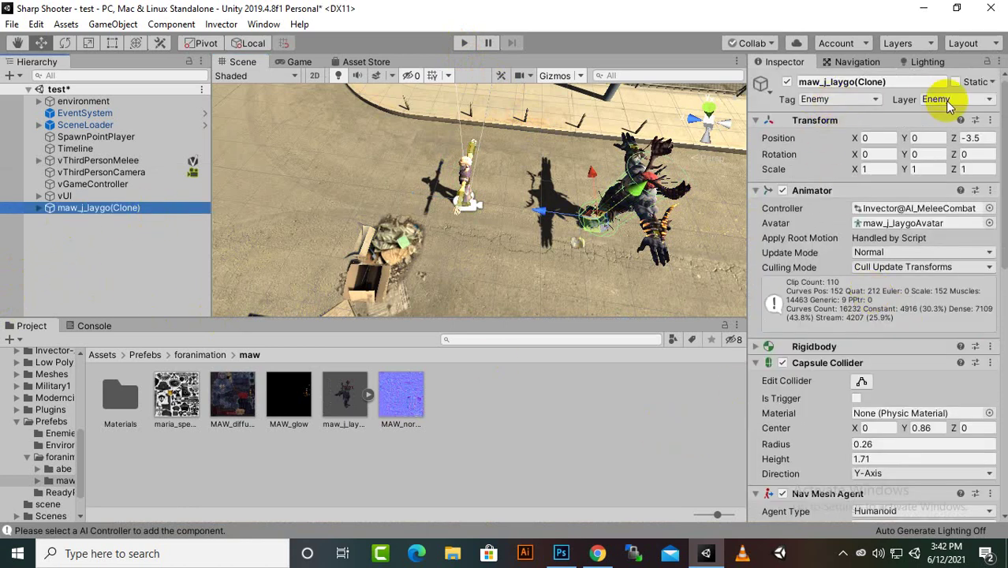
scroll(955, 288, "down", 6)
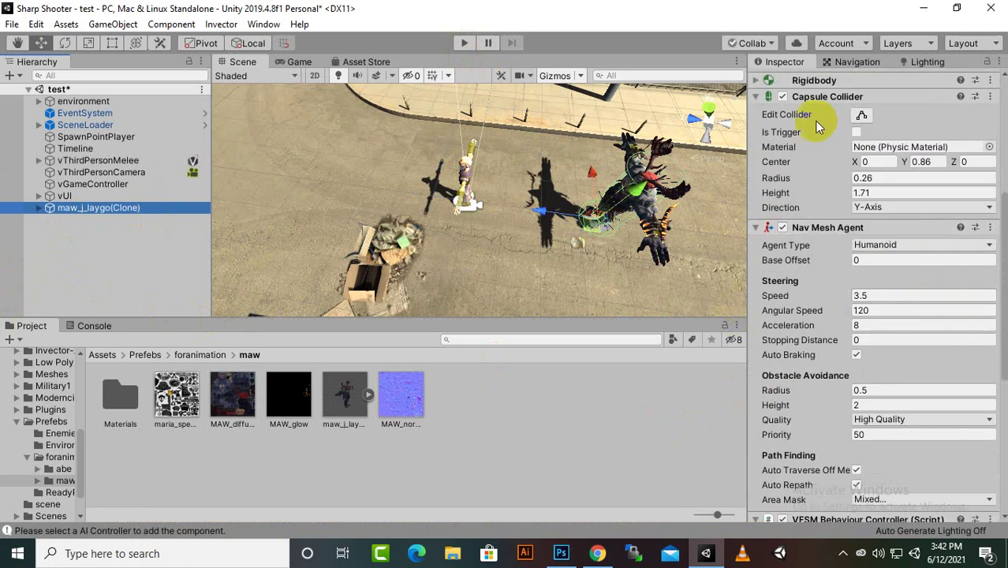
scroll(846, 437, "down", 6)
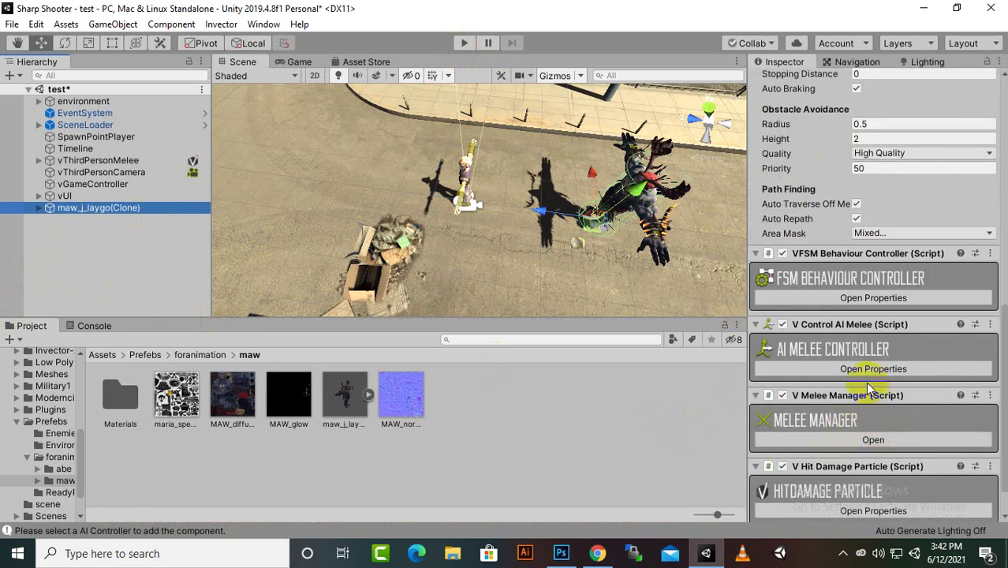
scroll(870, 389, "down", 1)
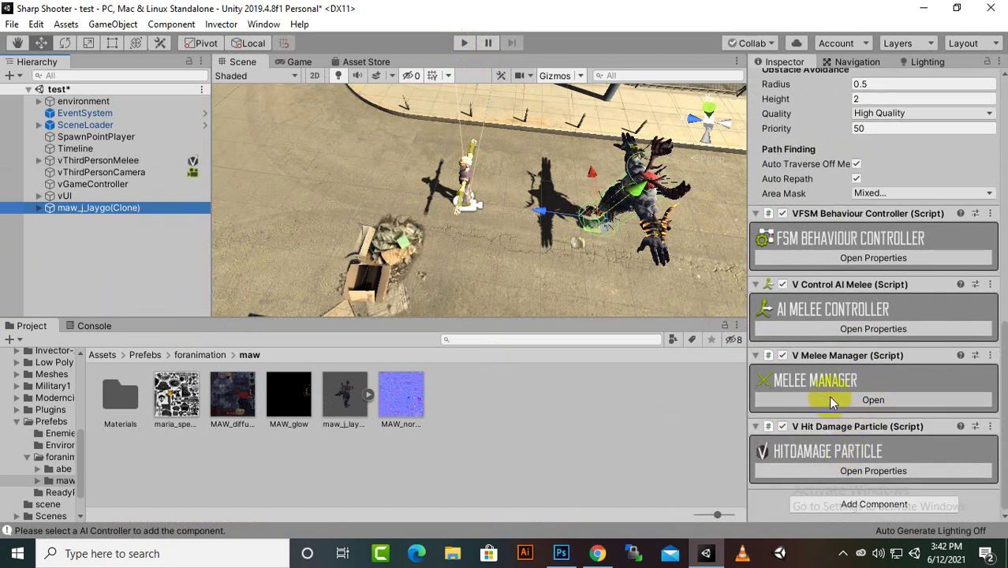
In the enemy's AI Melee Controller detection settings, set both Detect Layer and Detect Tags to Player
left_click(860, 329)
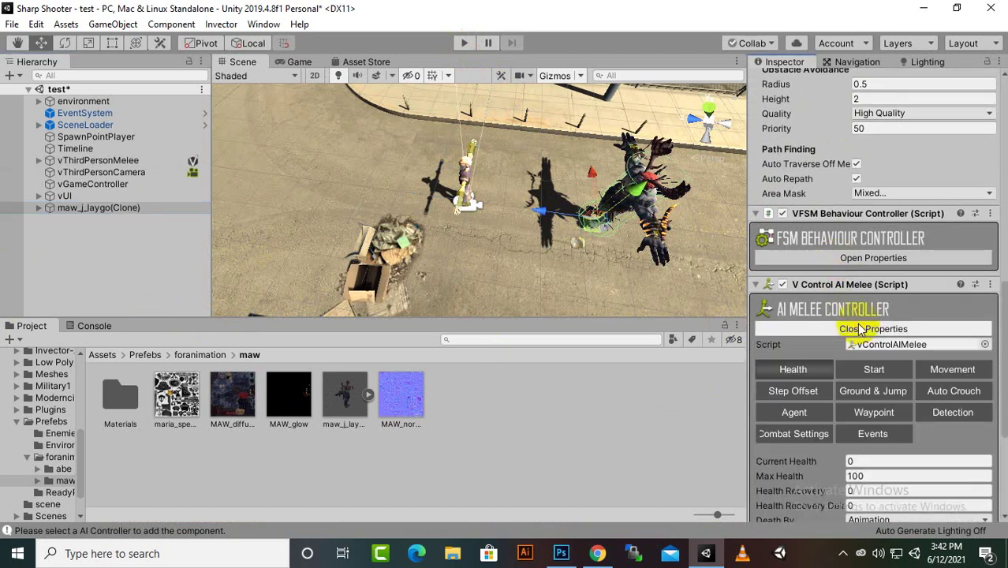
left_click(945, 413)
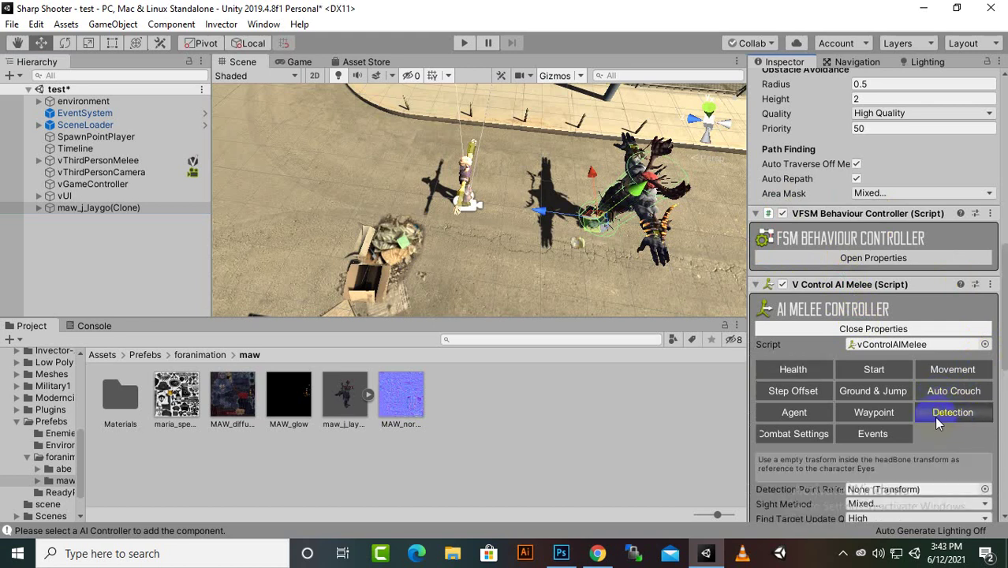
scroll(923, 399, "down", 8)
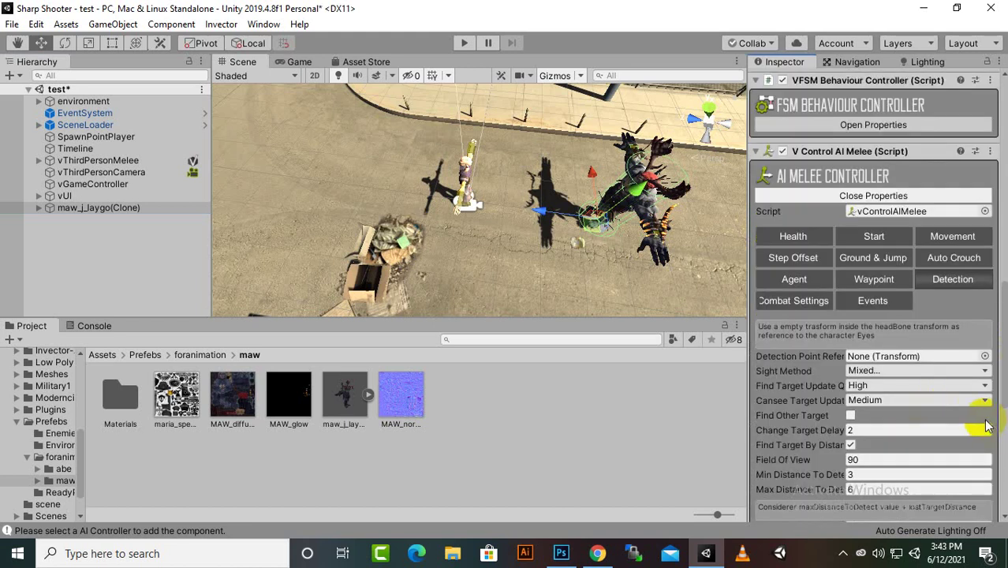
scroll(984, 424, "down", 6)
left_click(895, 223)
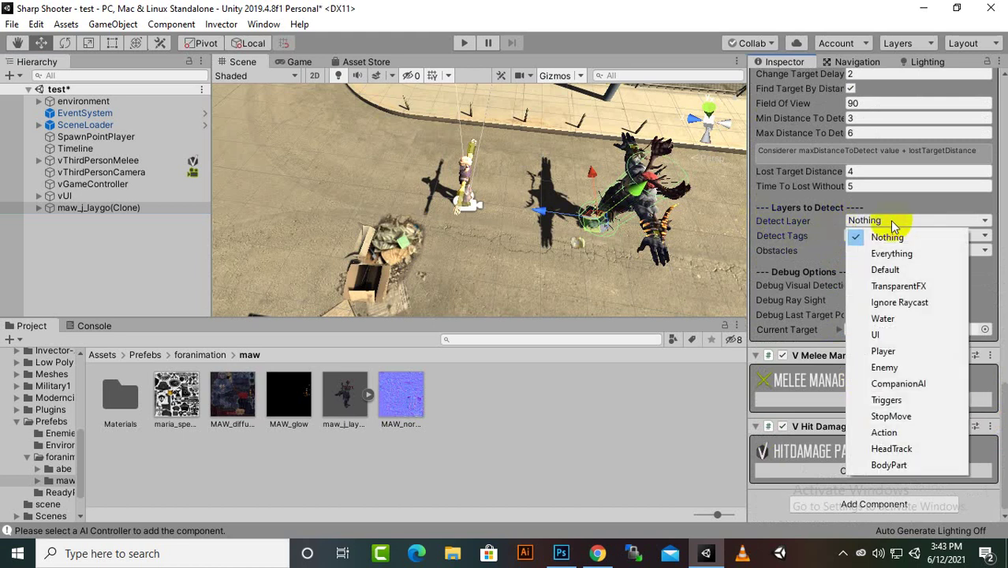
left_click(884, 350)
left_click(874, 236)
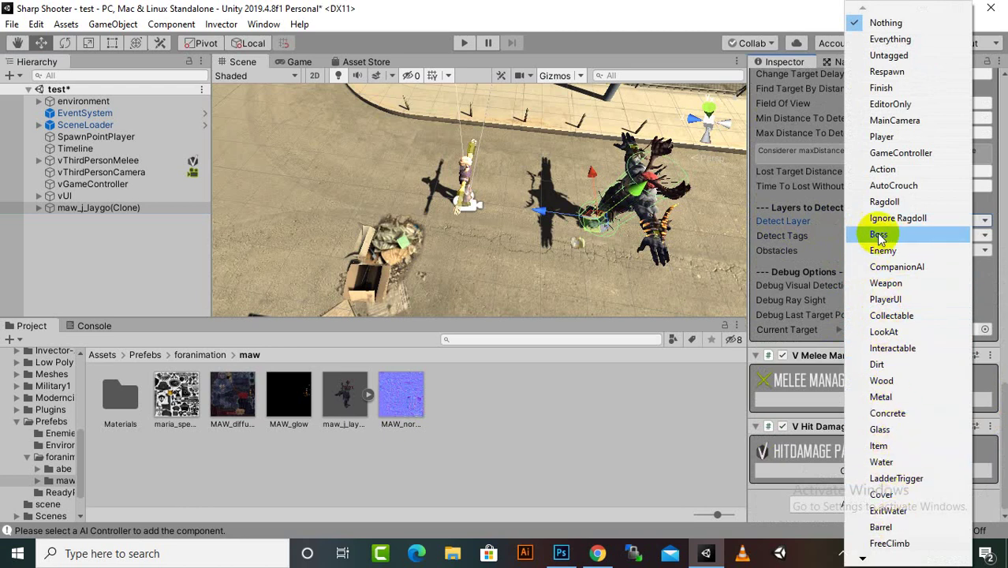
left_click(882, 137)
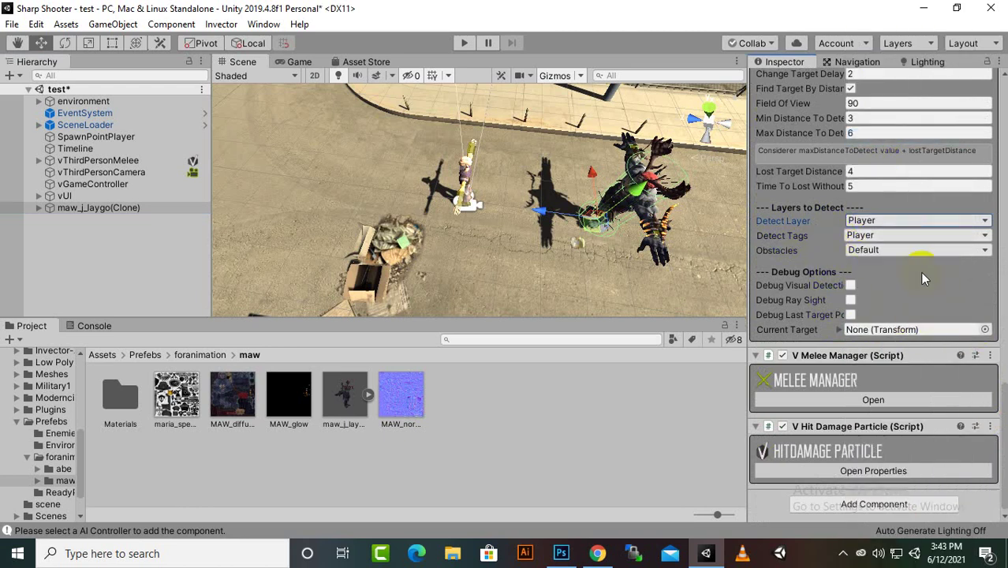
In the enemy's Melee Manager, set Element 0 of the Hit Damage Tags to Player
left_click(873, 400)
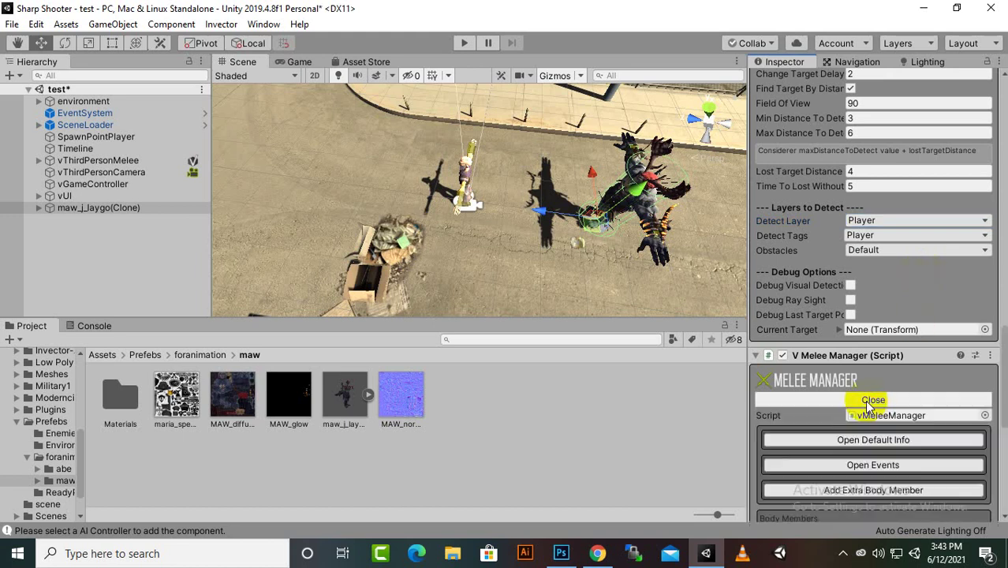
scroll(882, 396, "down", 4)
scroll(880, 392, "down", 6)
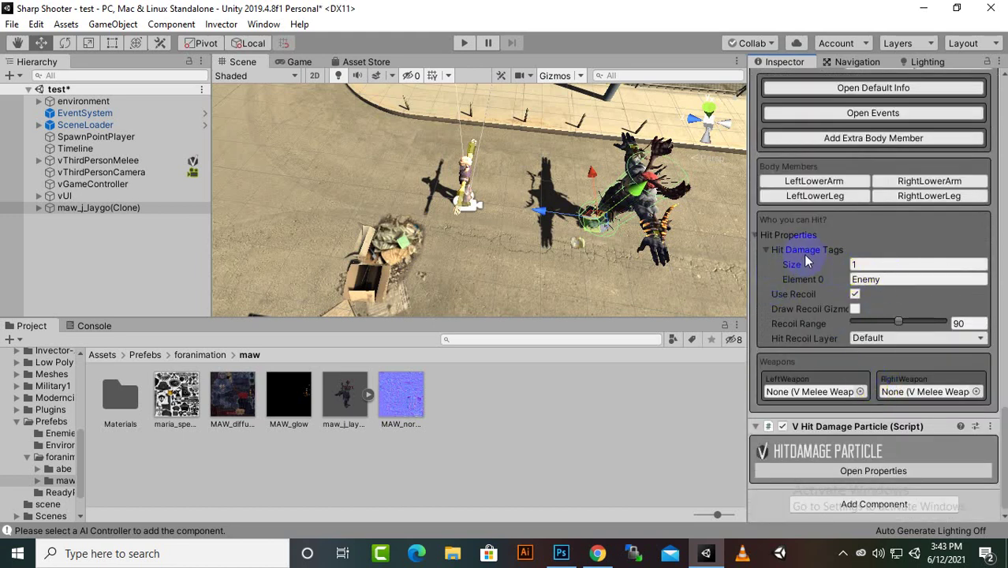
left_click(885, 280)
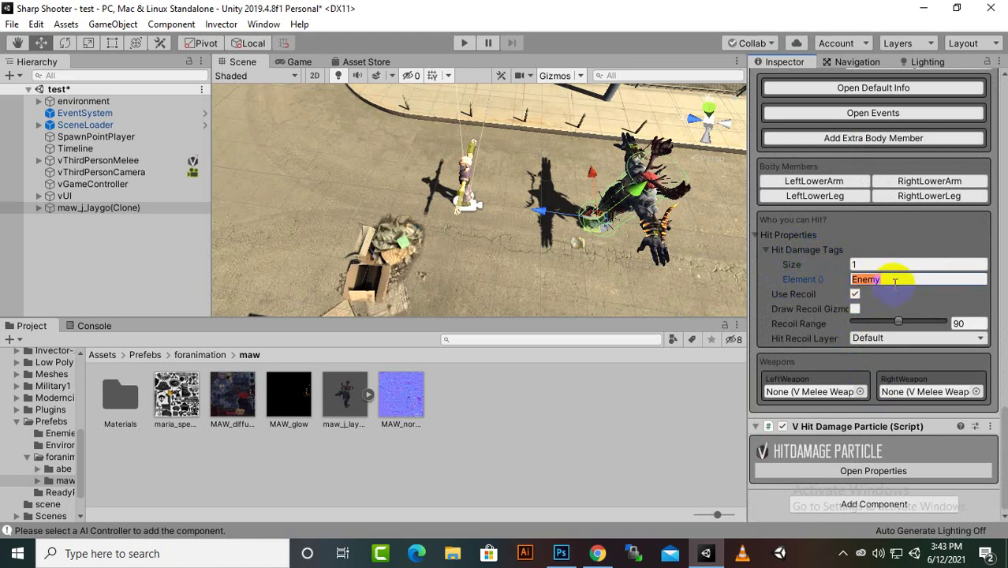
type("Player")
left_click(777, 316)
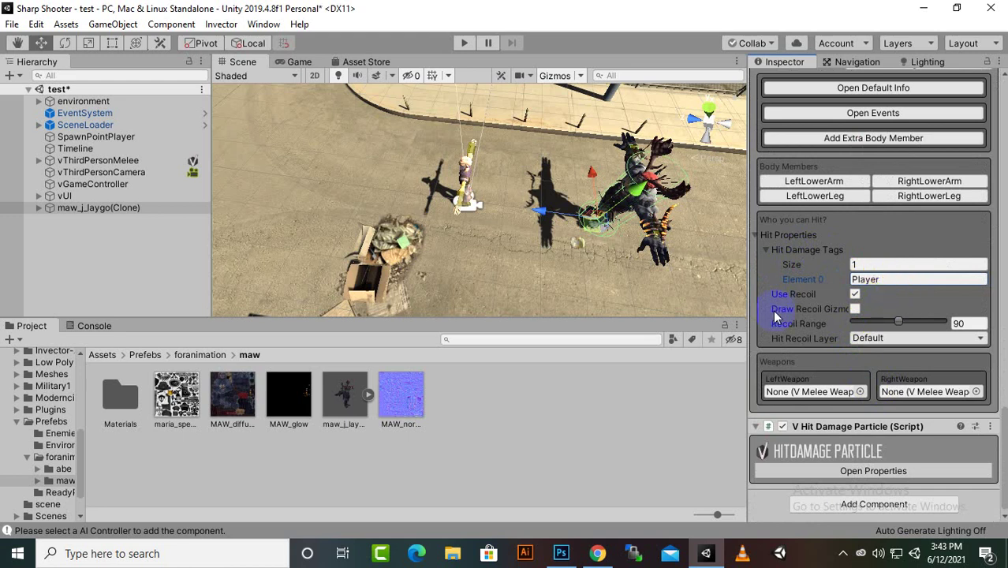
Run the scene, move the player around the enemy to test attacks from both sides, and stop the scene
left_click(471, 43)
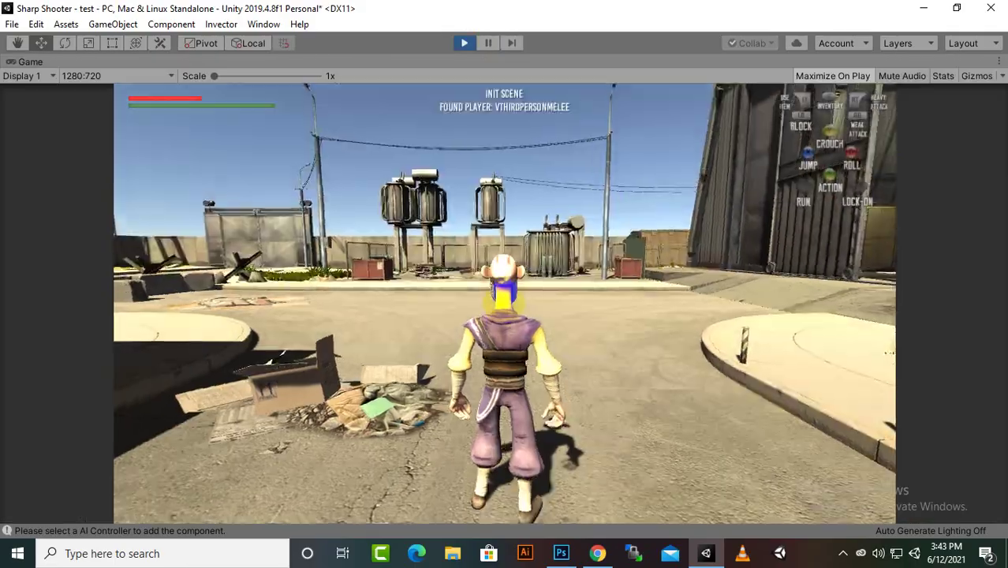
key("w")
key("w")
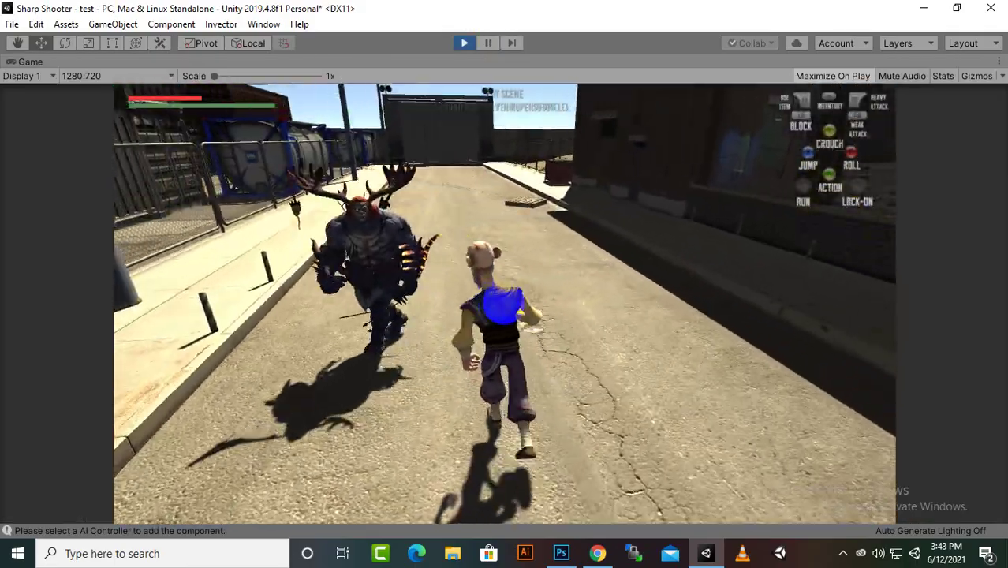
key("w")
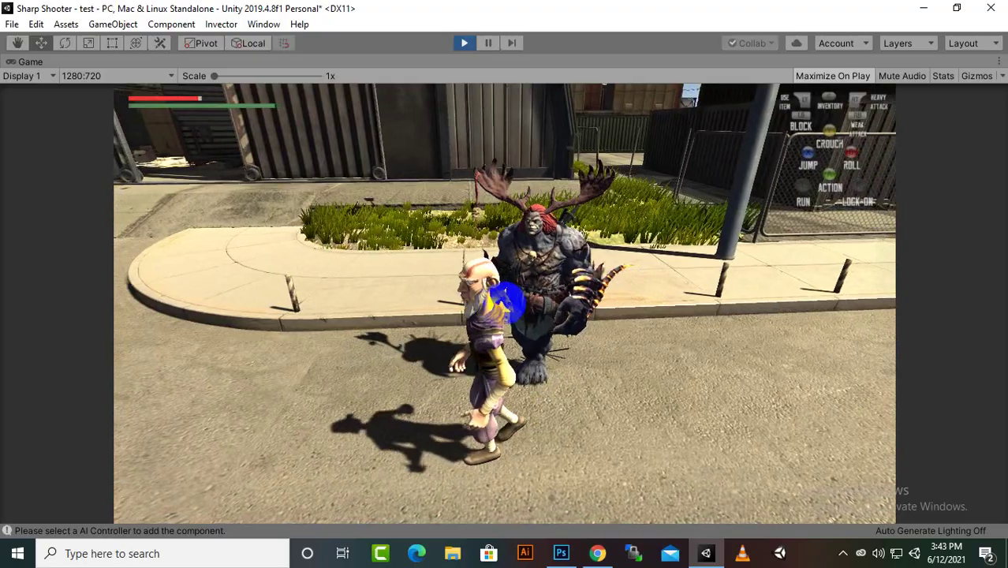
key("w")
left_click(505, 303)
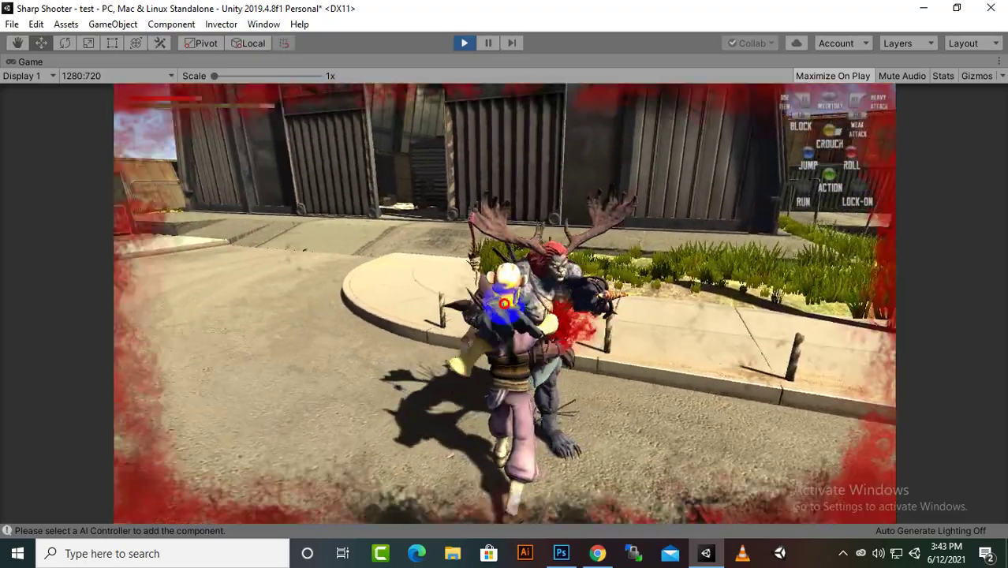
key("s")
key("a")
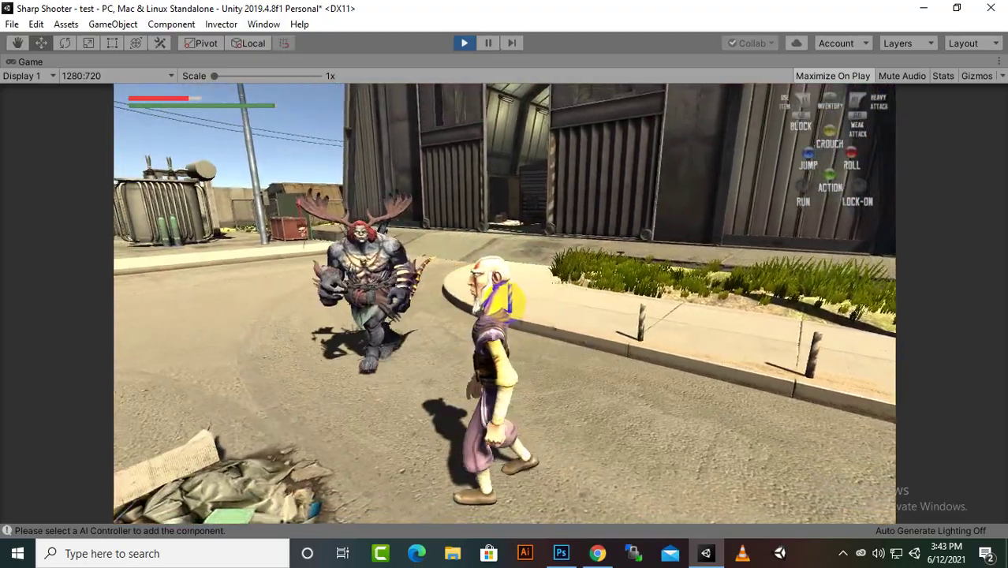
key("s")
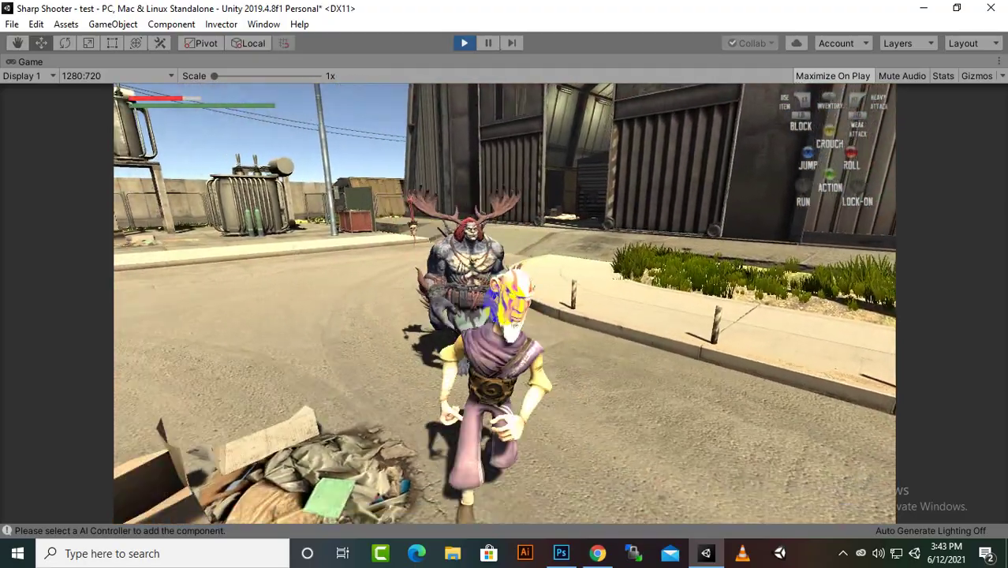
key("w")
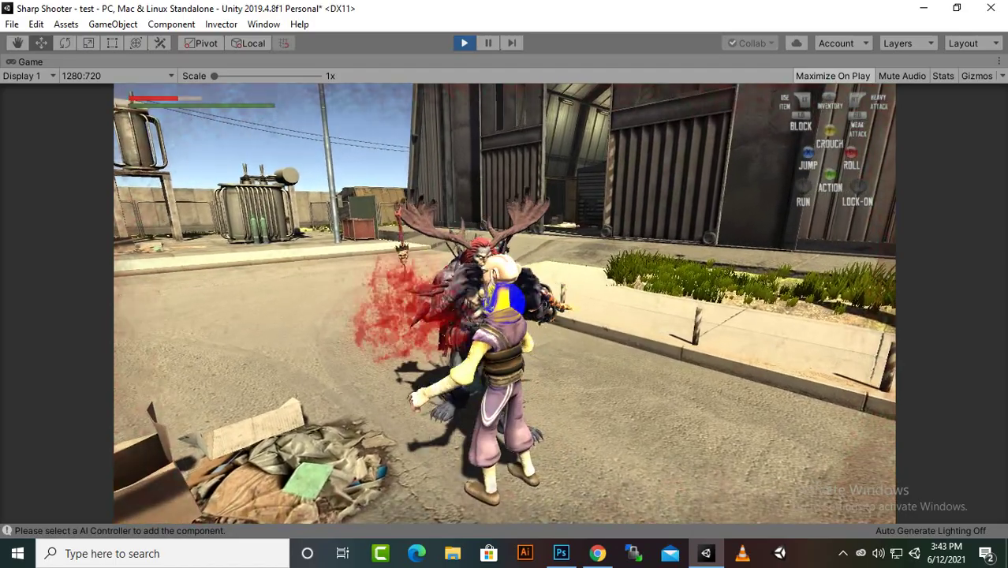
key("d")
key("w")
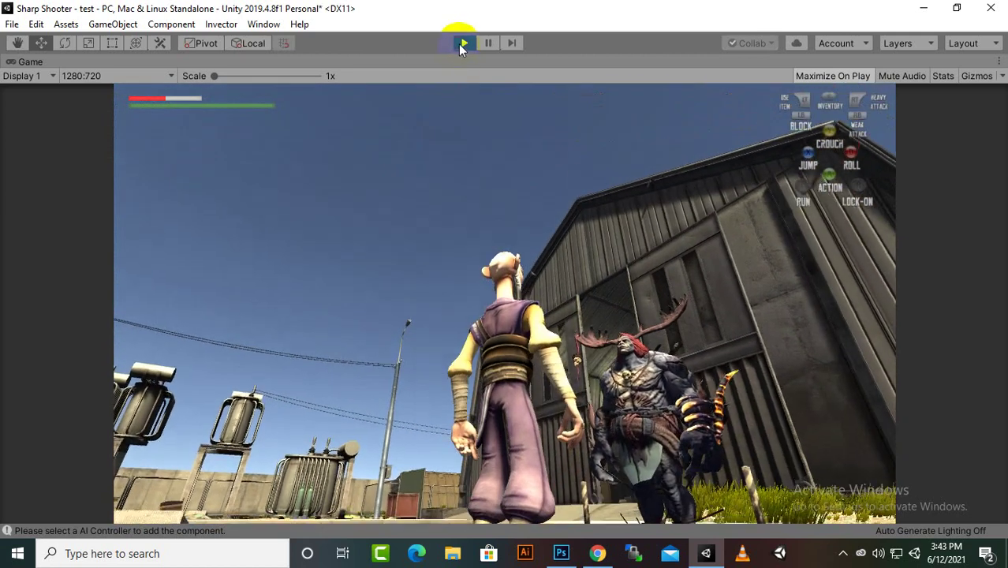
left_click(462, 44)
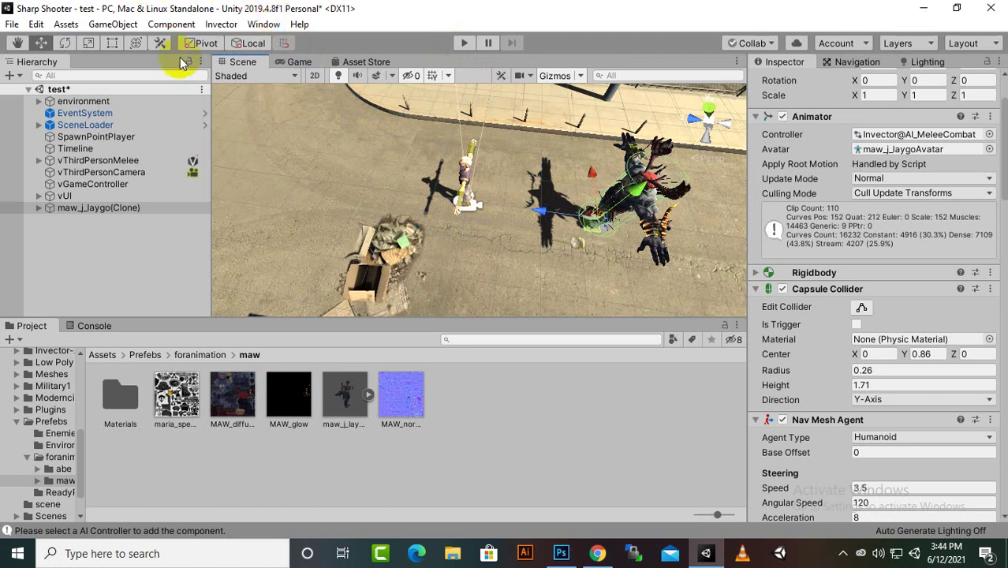
Create an Invector ragdoll for maw_j_laygo(Clone) with the Human avatar type
left_click(130, 208)
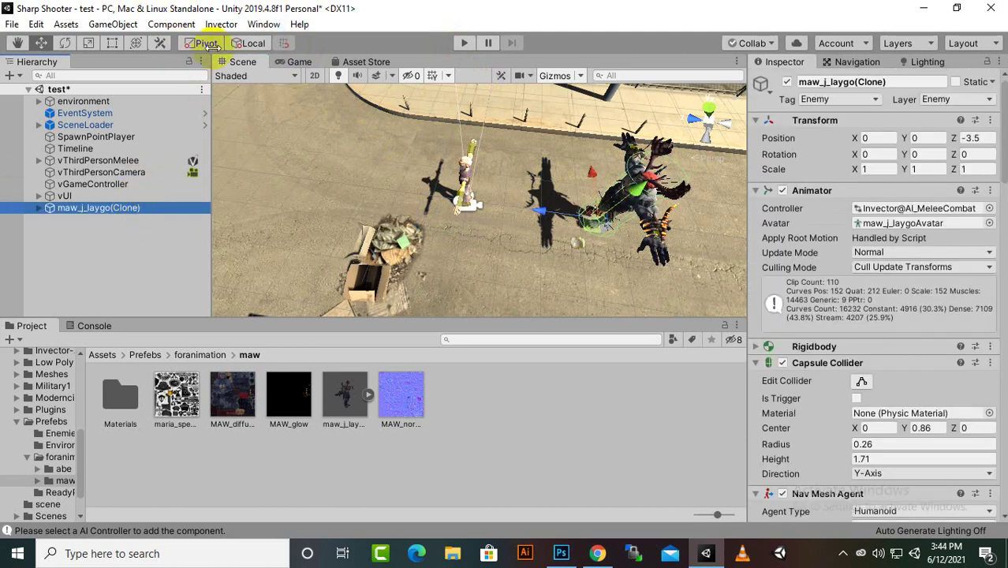
left_click(221, 25)
mouse_move(293, 41)
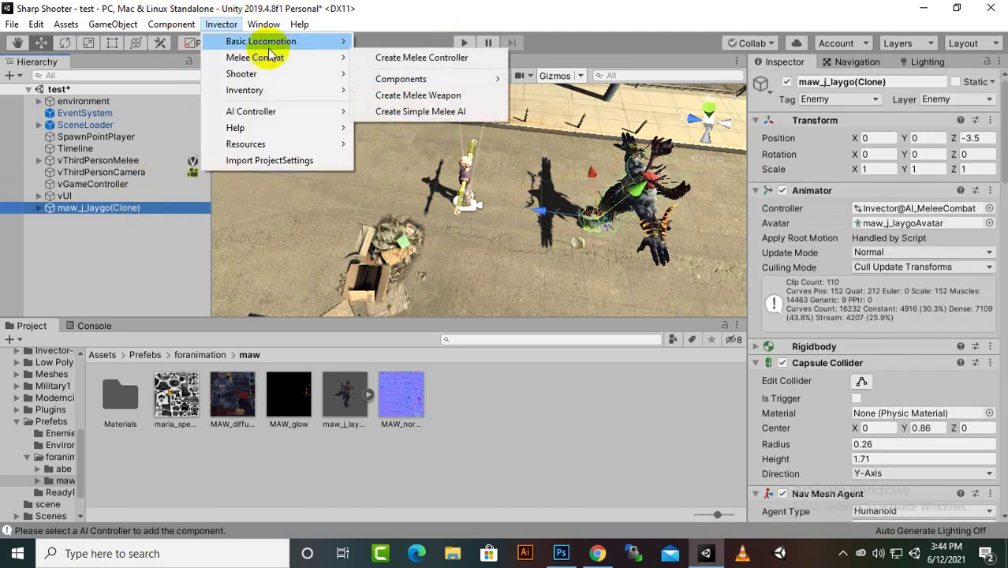
mouse_move(465, 63)
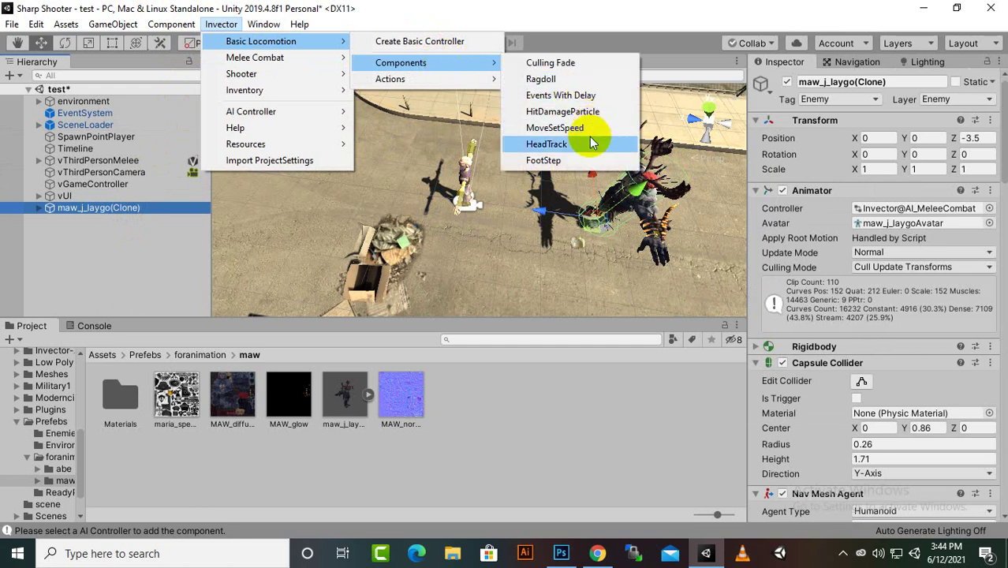
left_click(543, 79)
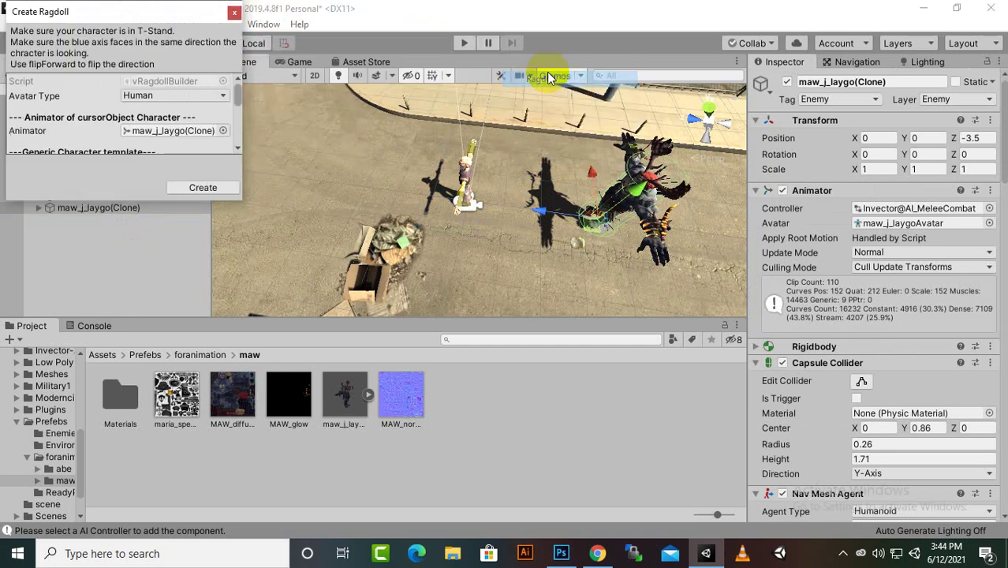
left_click(202, 187)
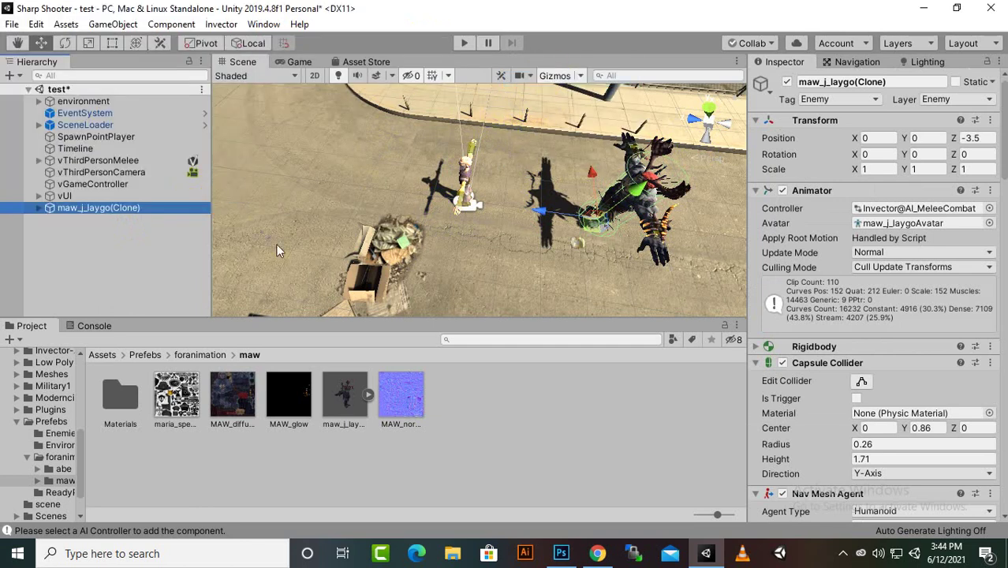
scroll(722, 206, "up", 2)
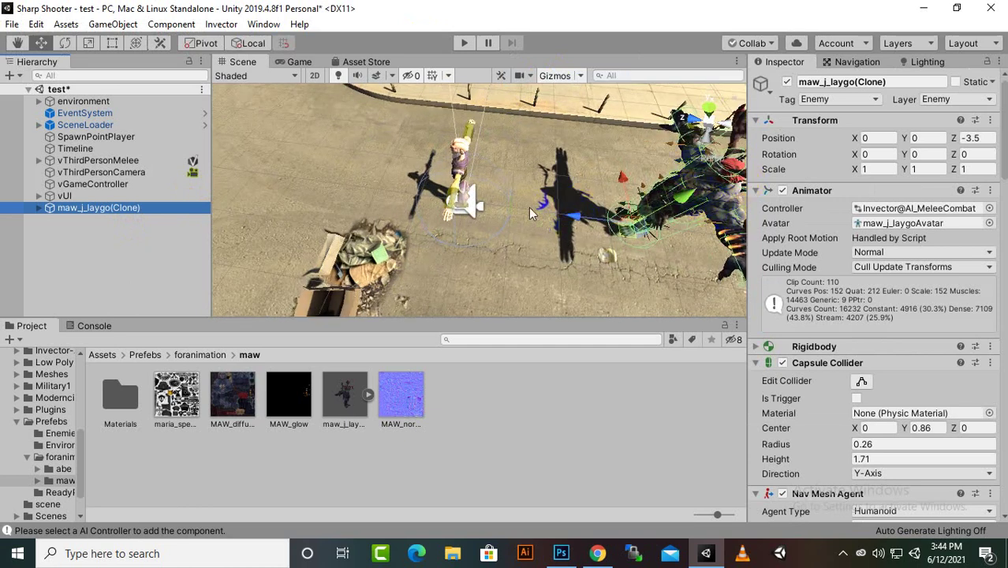
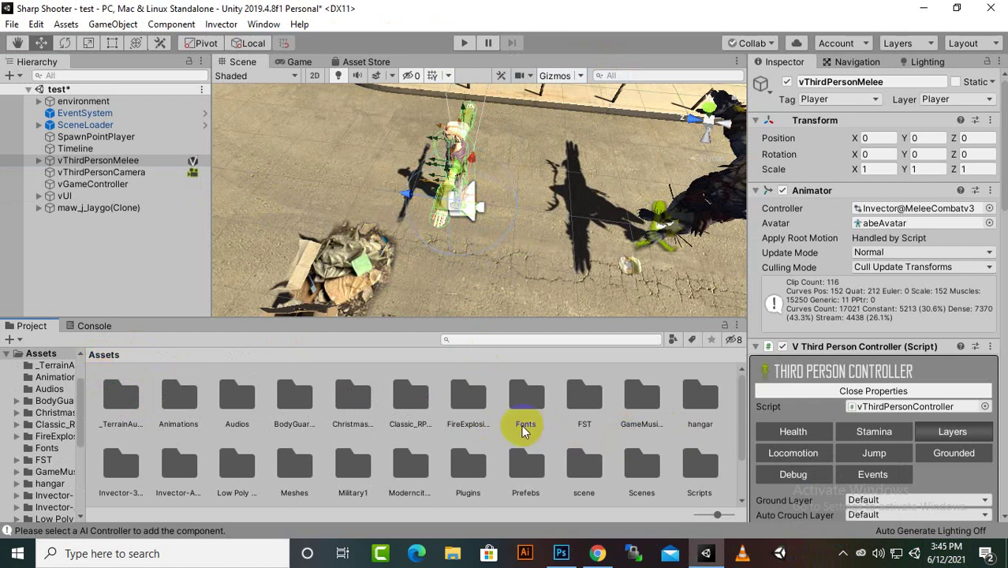
Open the Weapons prefab folder of Melee Combat in the Invector-3rdPersonController assets
left_click(445, 399)
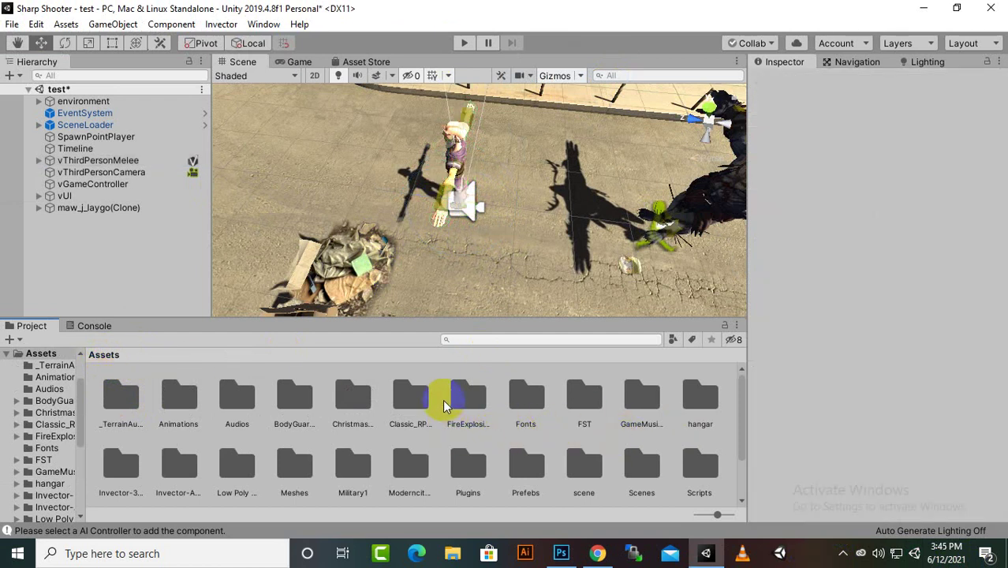
left_click(356, 468)
left_click(410, 464)
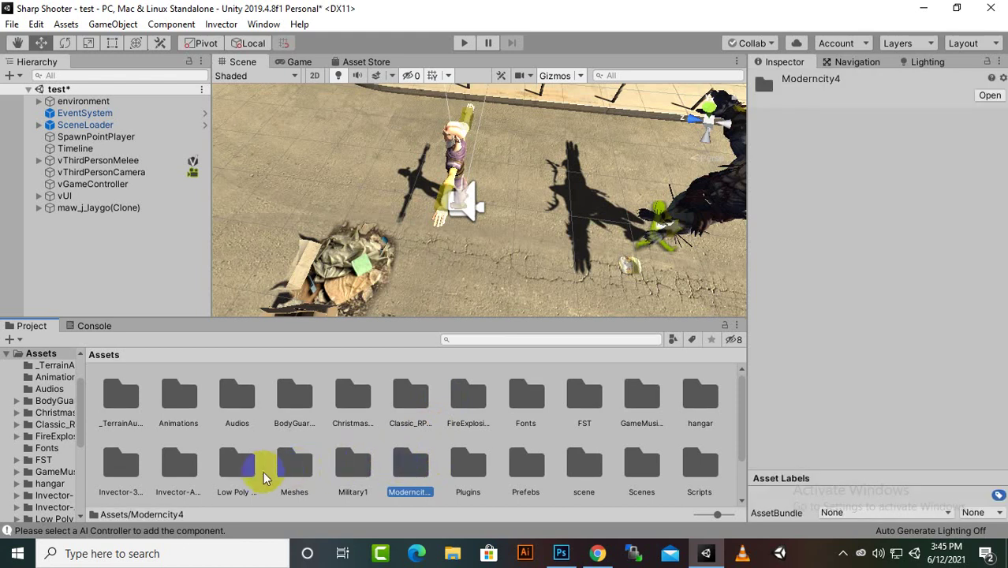
double_click(118, 465)
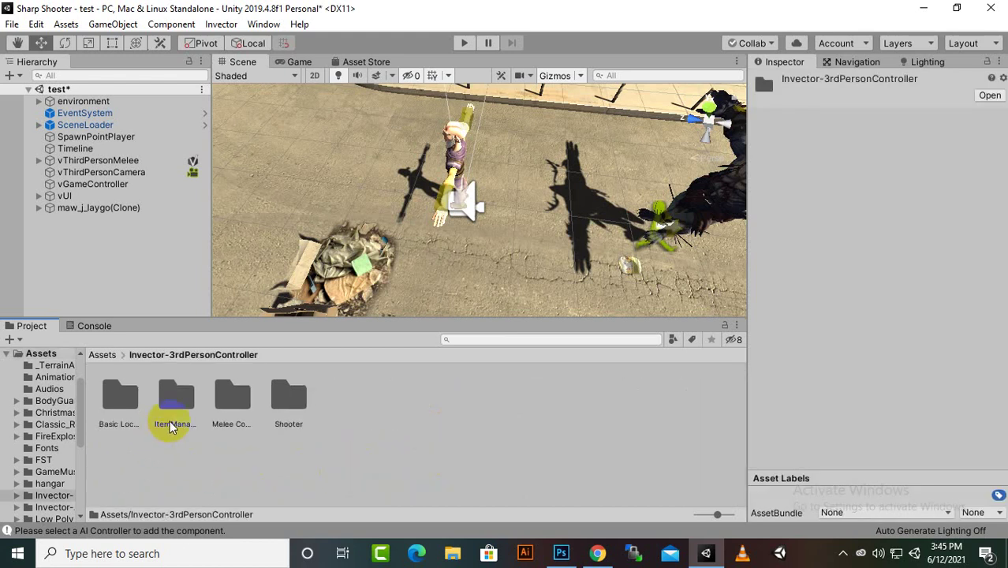
left_click(233, 396)
double_click(233, 396)
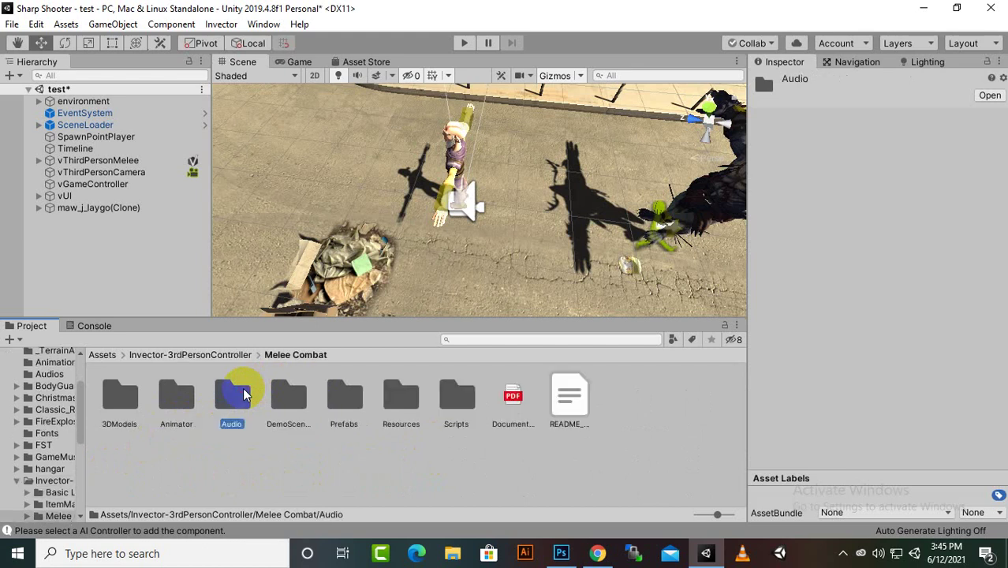
left_click(347, 418)
double_click(351, 412)
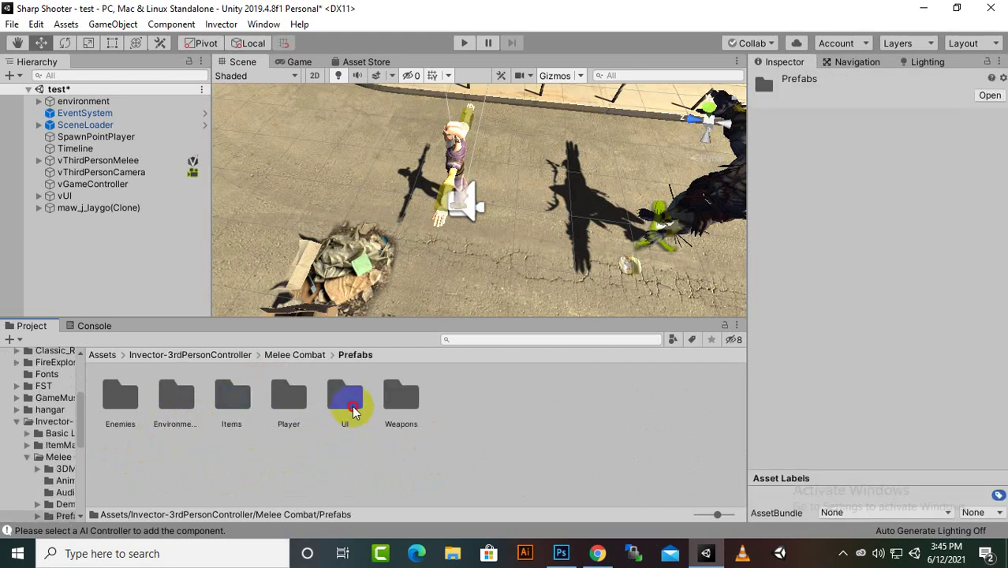
double_click(388, 402)
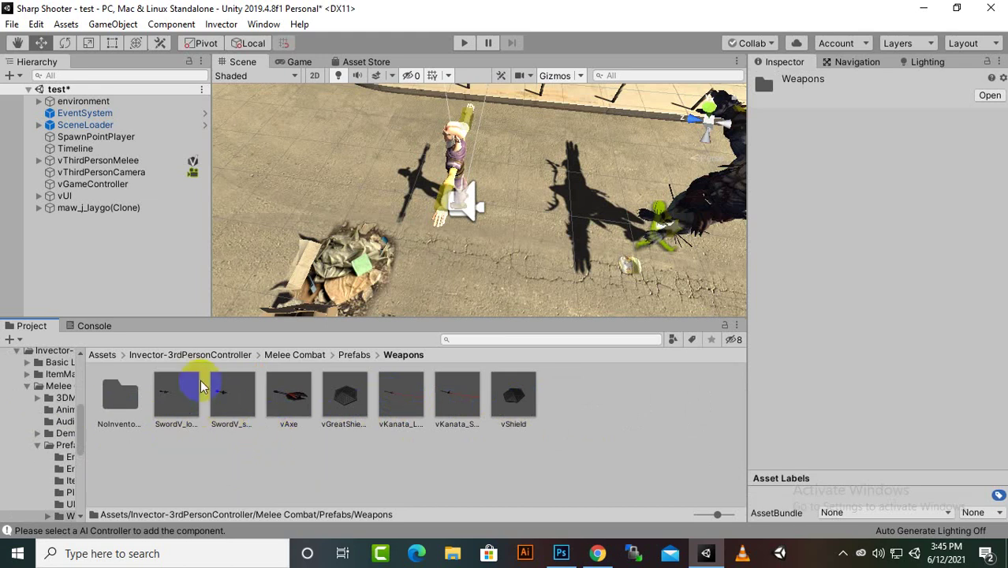
Place the SwordV_long prefab on the ground near the player and raise it to about Y 0.514
left_click_drag(182, 403, 442, 250)
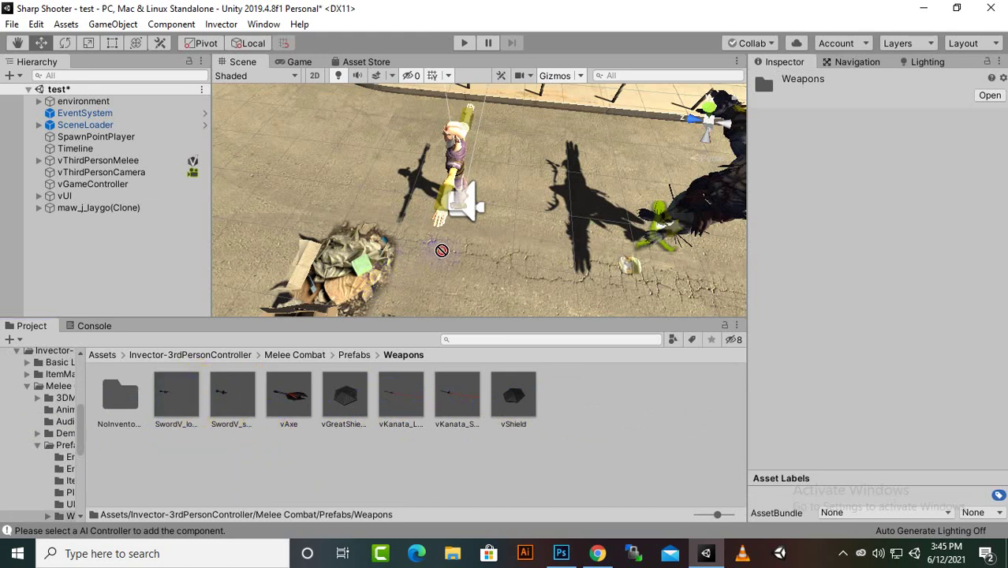
mouse_move(502, 245)
left_mouse_down()
mouse_move(505, 261)
mouse_move(369, 252)
mouse_move(359, 207)
mouse_move(434, 187)
mouse_move(405, 168)
mouse_move(404, 178)
left_mouse_up()
scroll(403, 271, "up", 3)
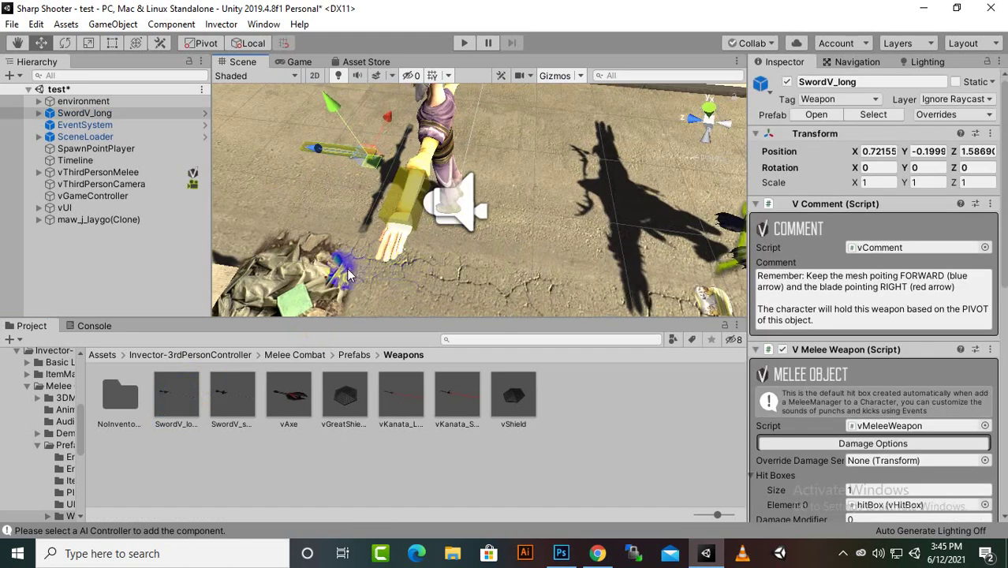
left_click_drag(348, 269, 276, 272, "alt")
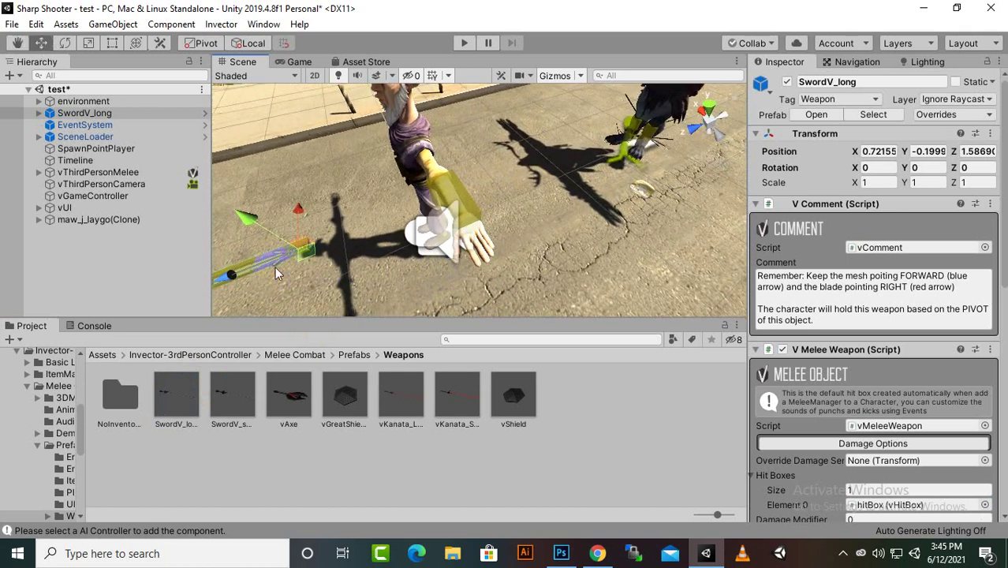
left_click_drag(252, 218, 233, 169)
scroll(369, 176, "down", 3)
left_click_drag(418, 242, 476, 293, "alt")
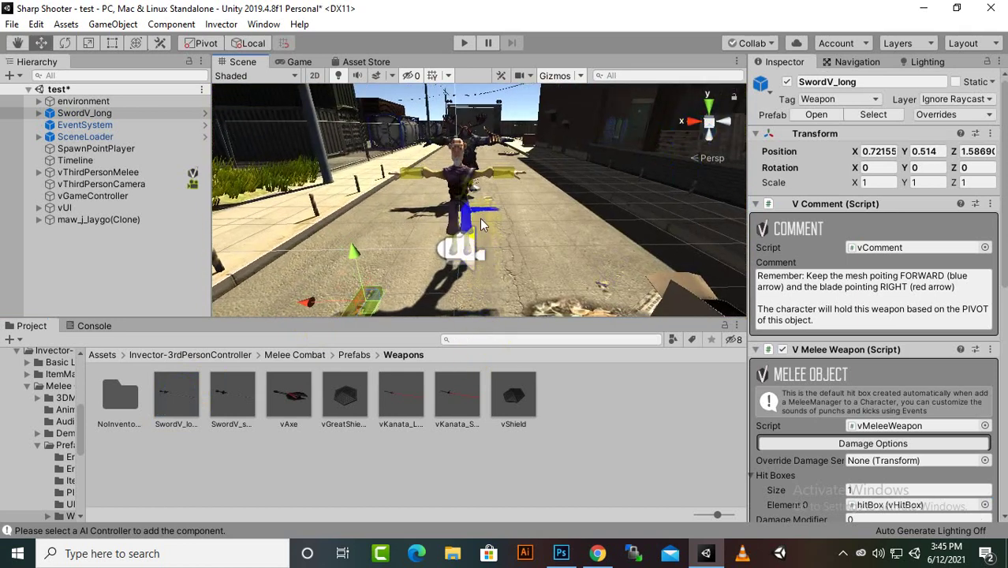
left_click_drag(480, 220, 548, 260, "alt")
left_click_drag(498, 238, 446, 190, "alt")
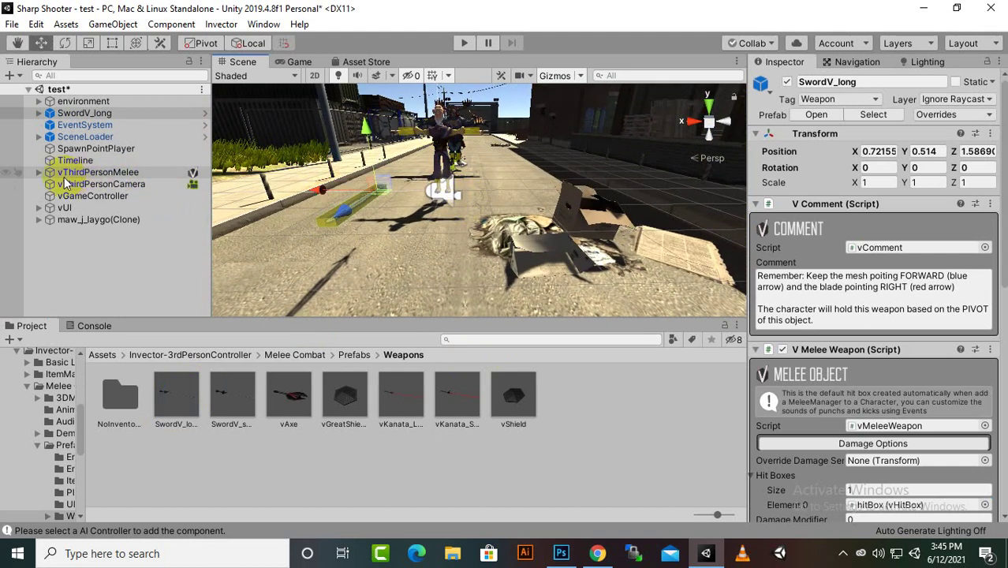
Expand the vThirdPersonMelee skeleton from the hips through the spine bones to the children of mixamorig:Spine2
left_click(39, 172)
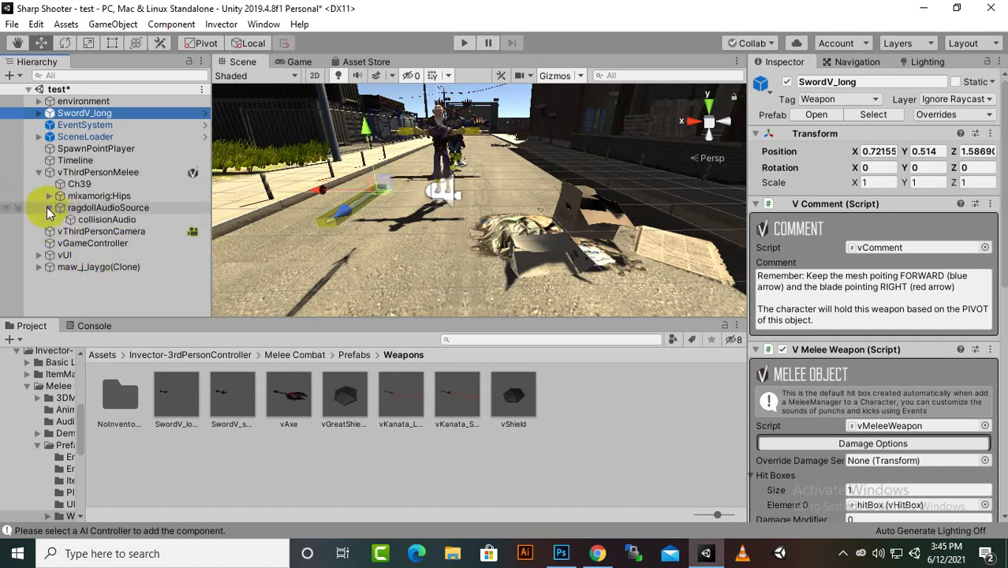
left_click(47, 207)
left_click(47, 197)
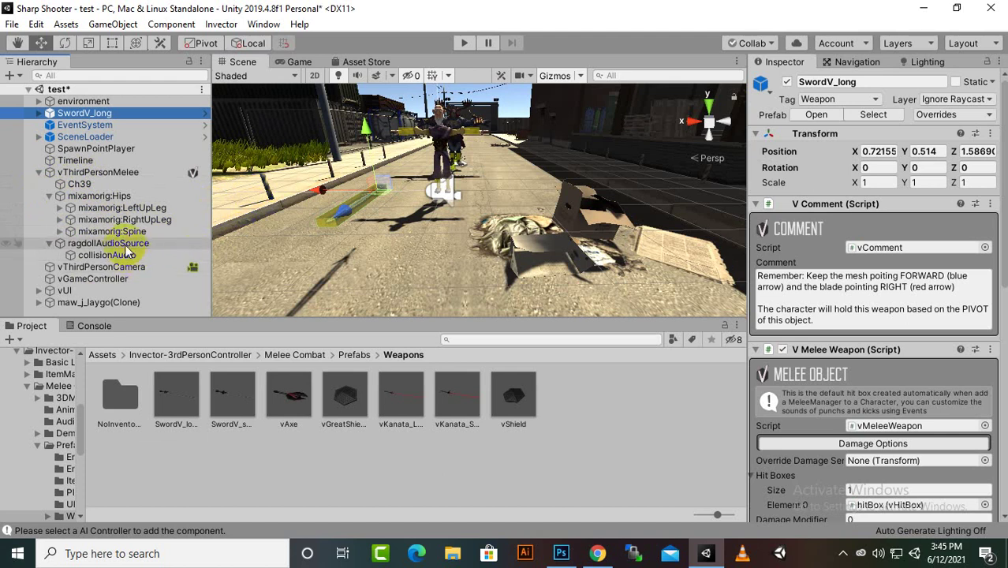
left_click(58, 232)
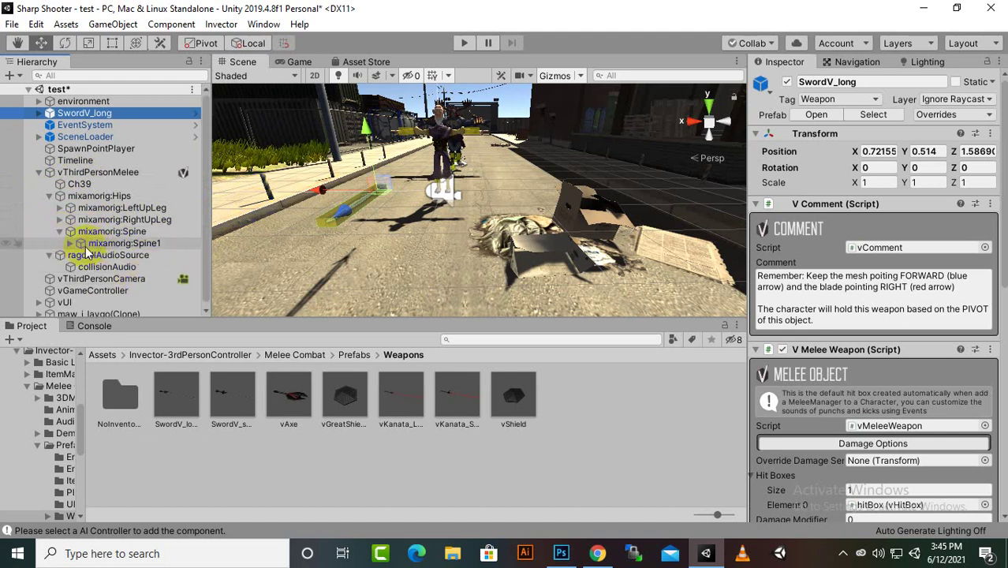
left_click(69, 243)
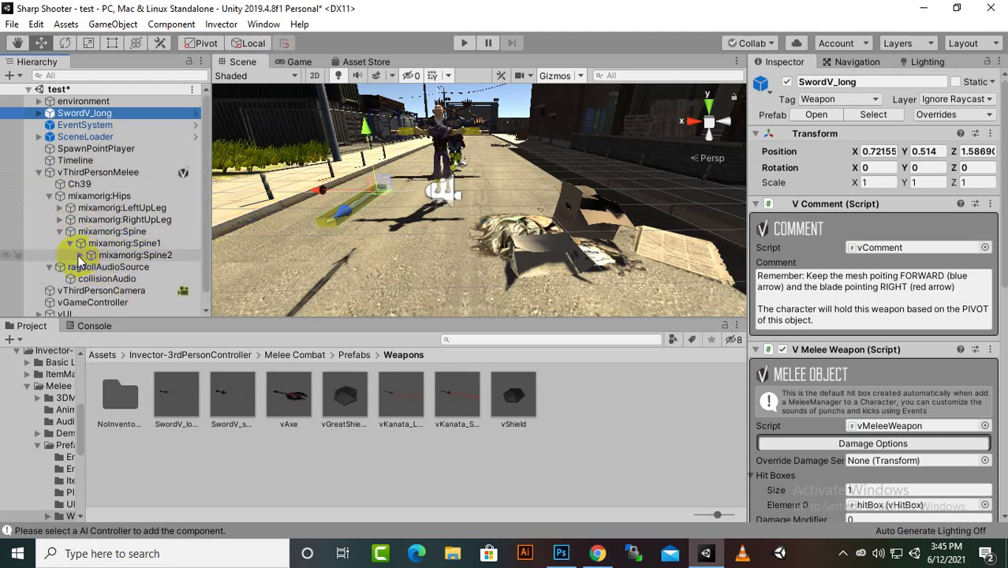
left_click(79, 255)
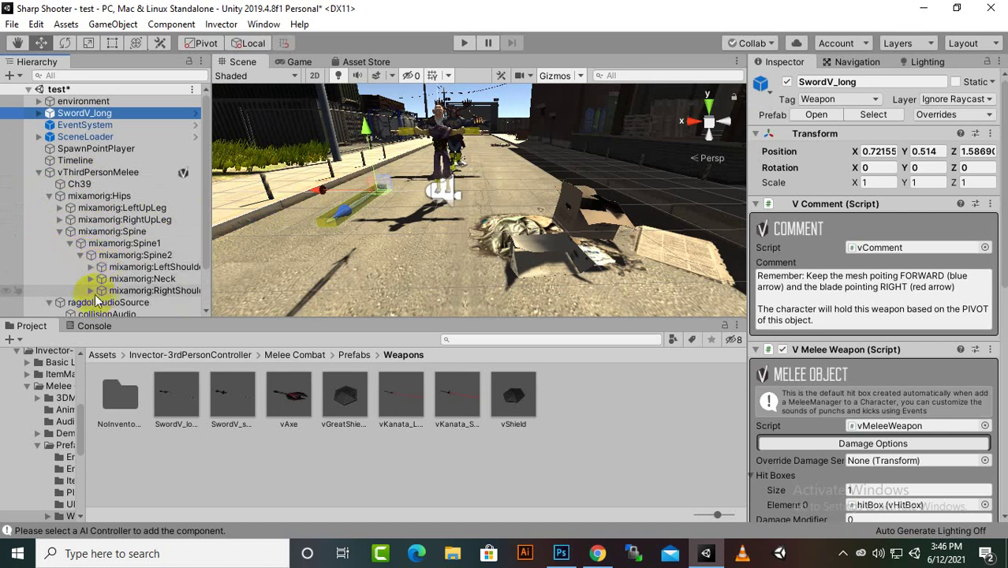
Expand the player's right shoulder and arm bones and select mixamorig:RightHand
left_click(101, 291)
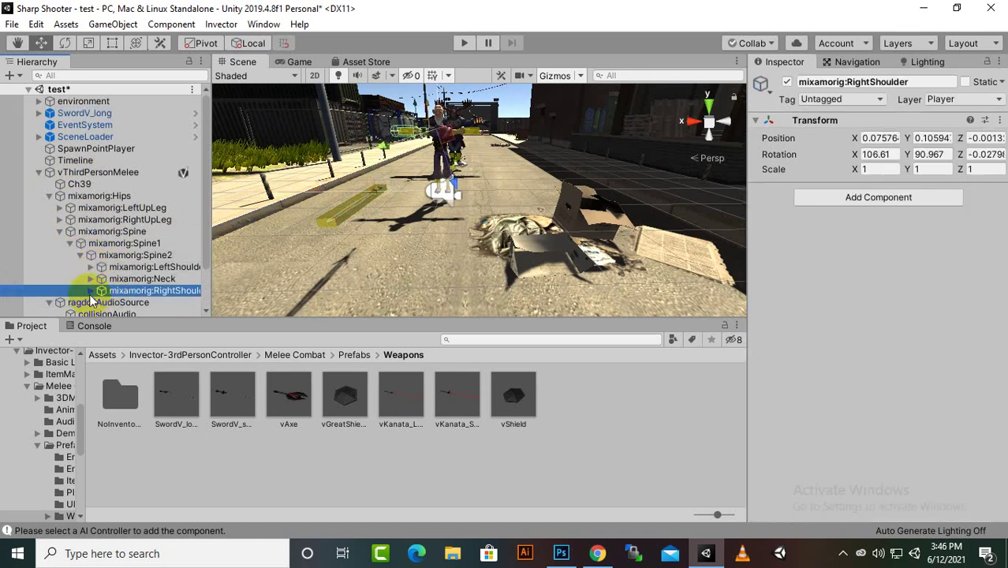
left_click(91, 291)
scroll(111, 276, "down", 3)
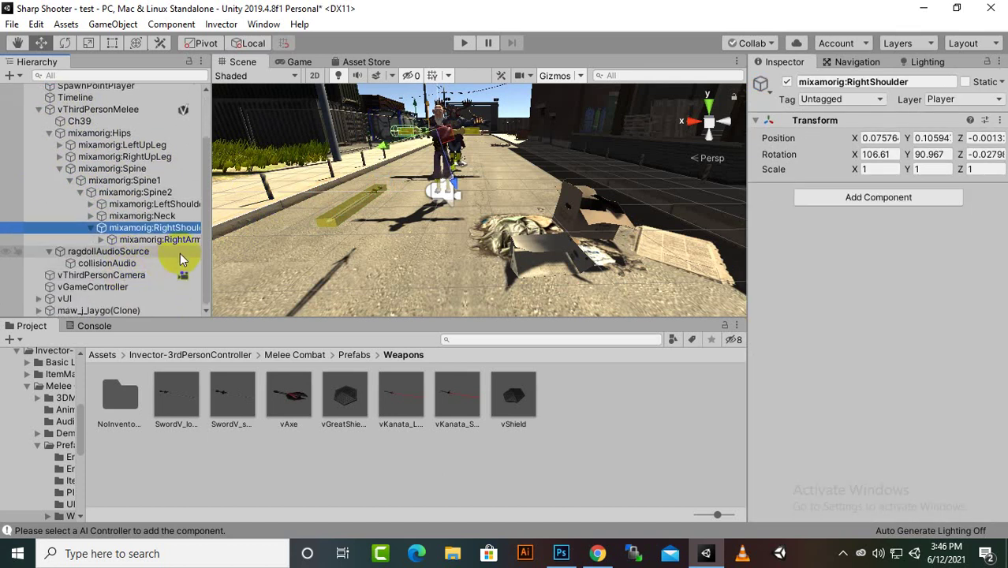
left_click(101, 239)
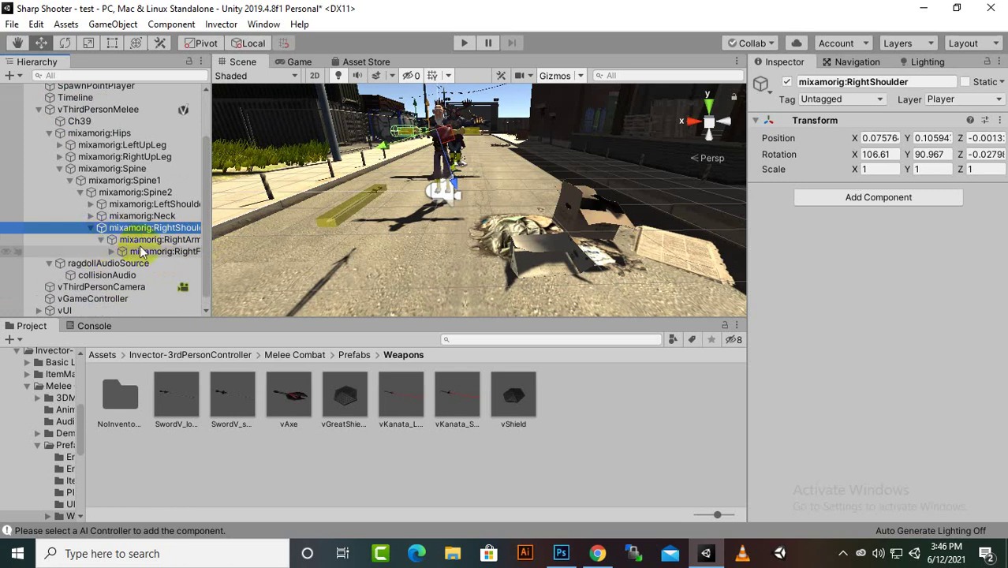
left_click_drag(212, 270, 257, 271)
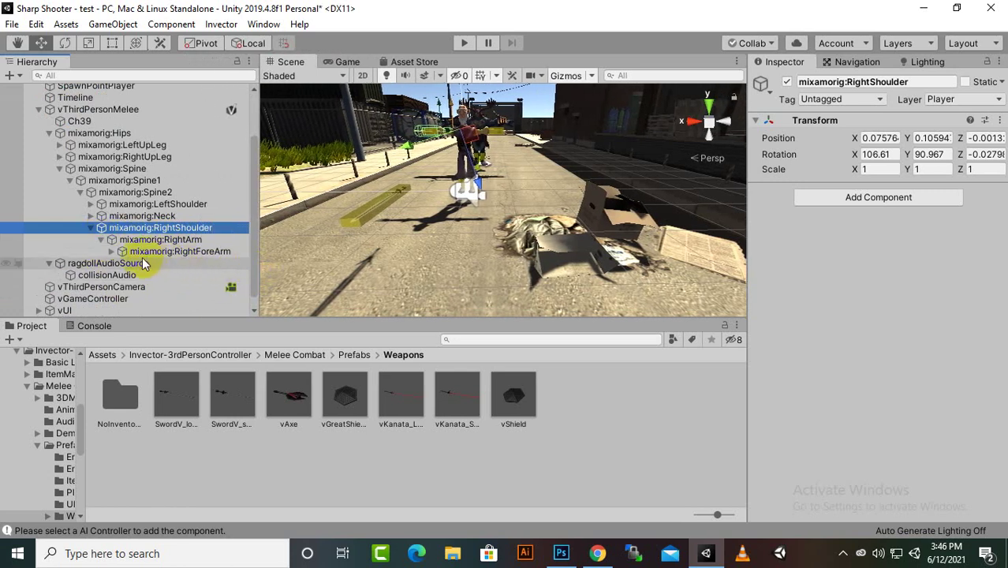
left_click(111, 251)
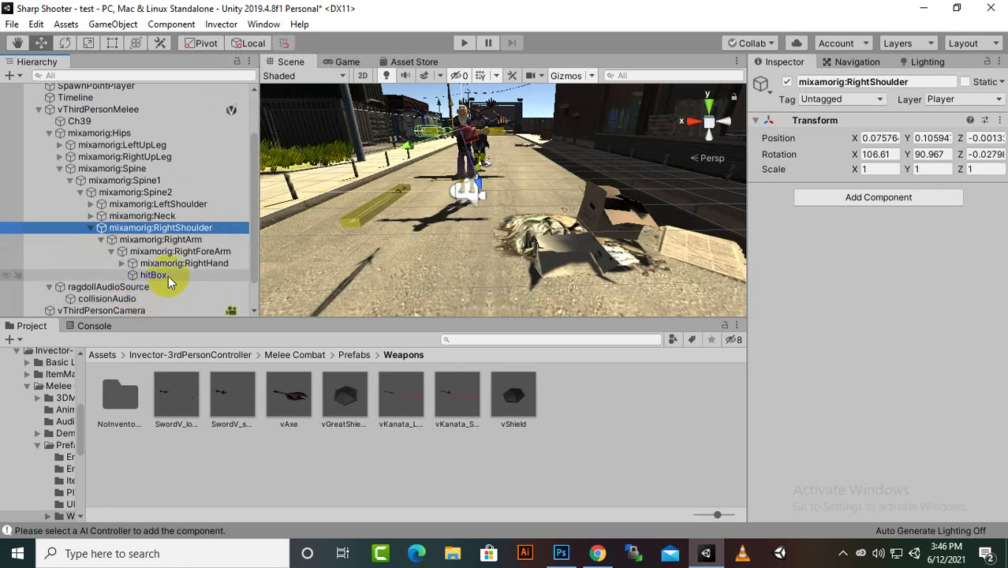
left_click(122, 264)
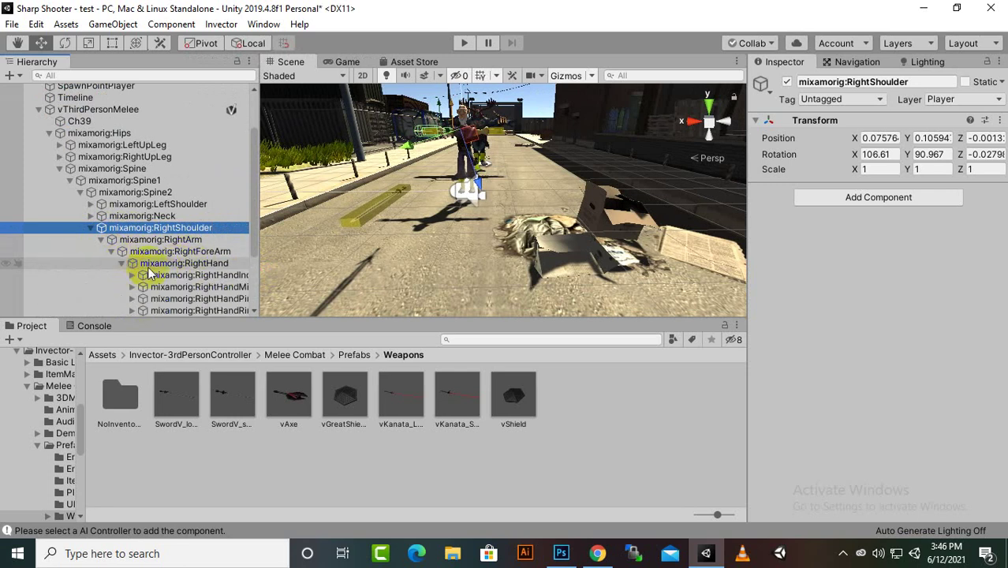
left_click(197, 263)
Parent SwordV_long to the player's mixamorig:RightHand bone
scroll(264, 219, "down", 1)
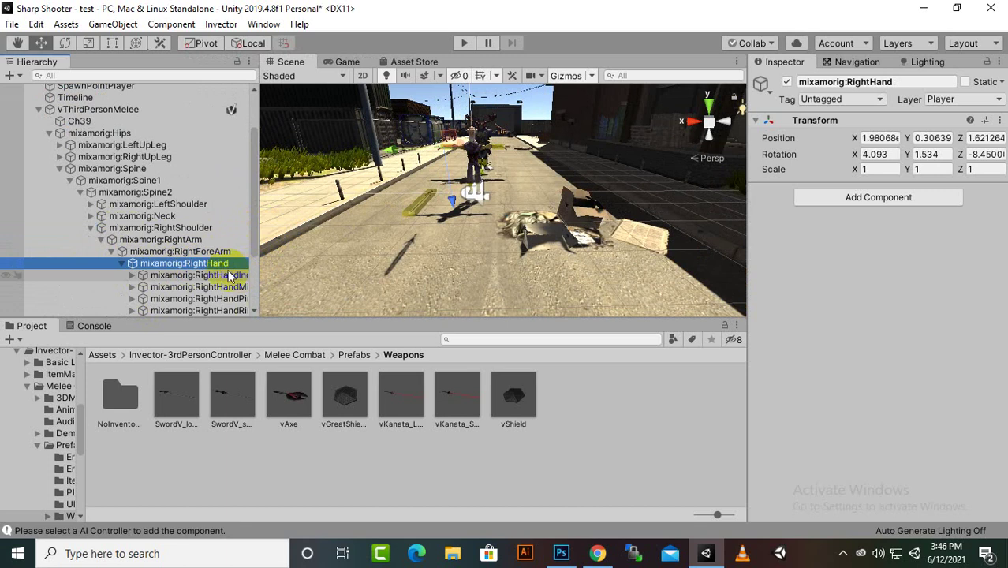
scroll(251, 272, "down", 2)
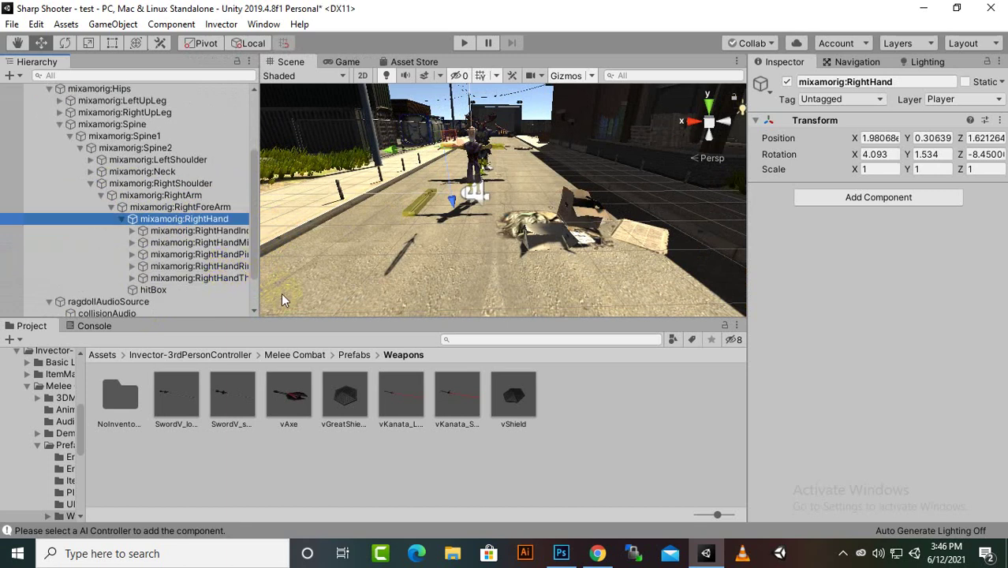
scroll(228, 272, "down", 3)
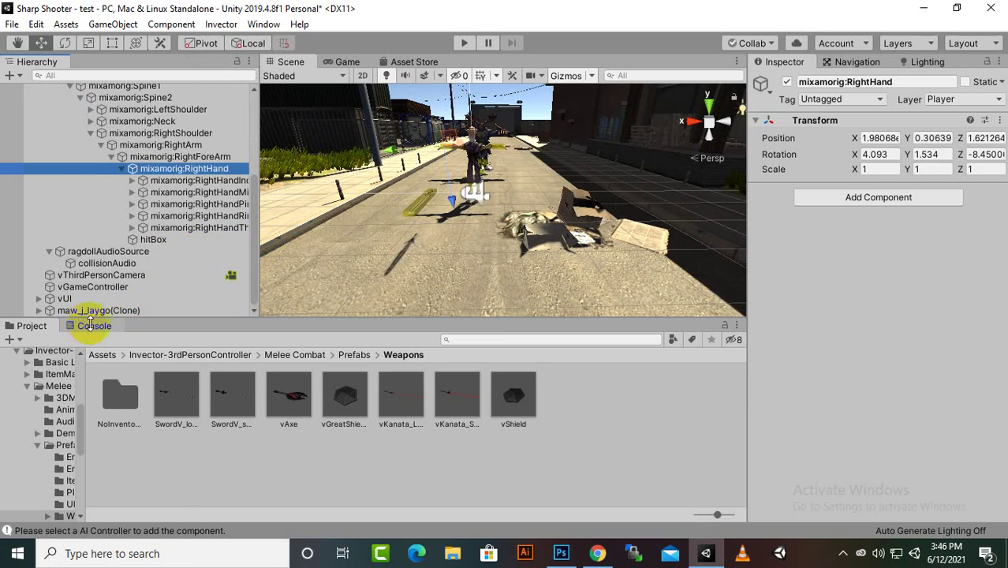
scroll(149, 260, "up", 8)
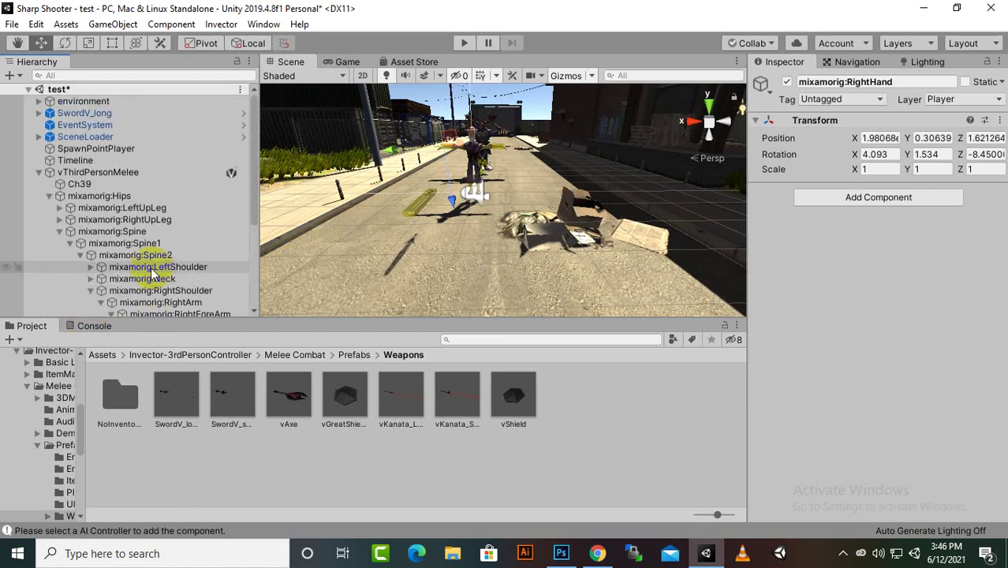
scroll(150, 267, "down", 8)
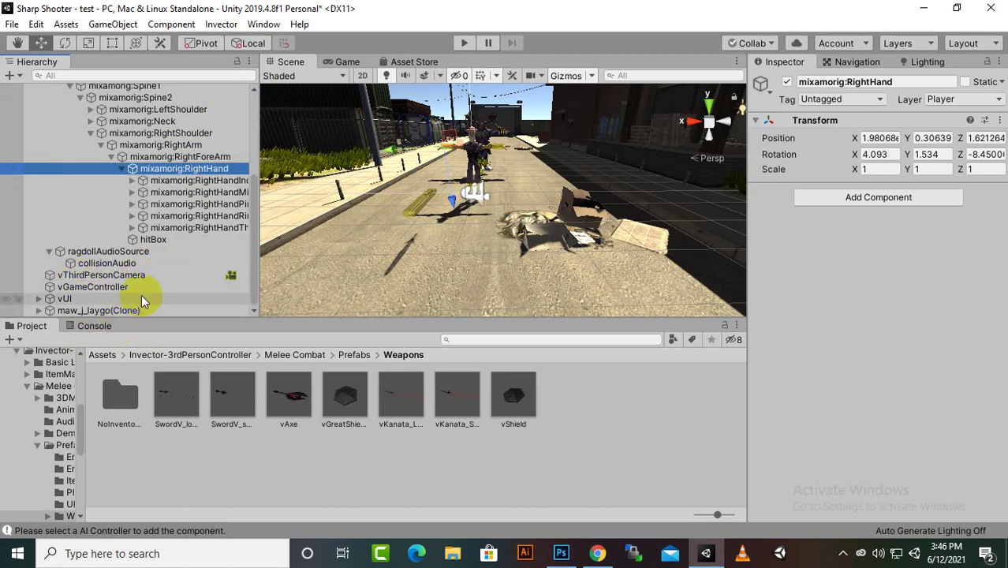
scroll(142, 295, "up", 5)
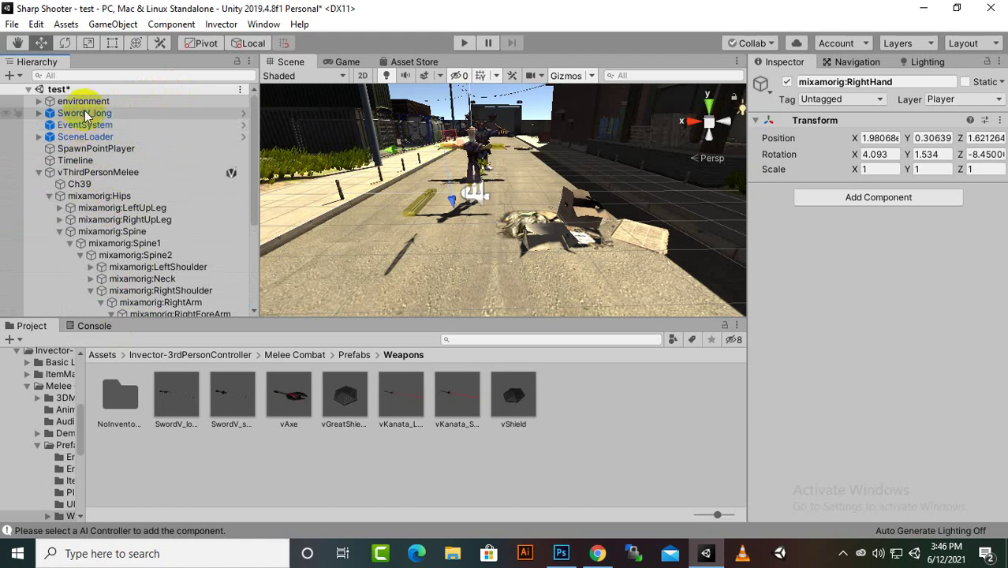
left_click_drag(85, 115, 209, 217)
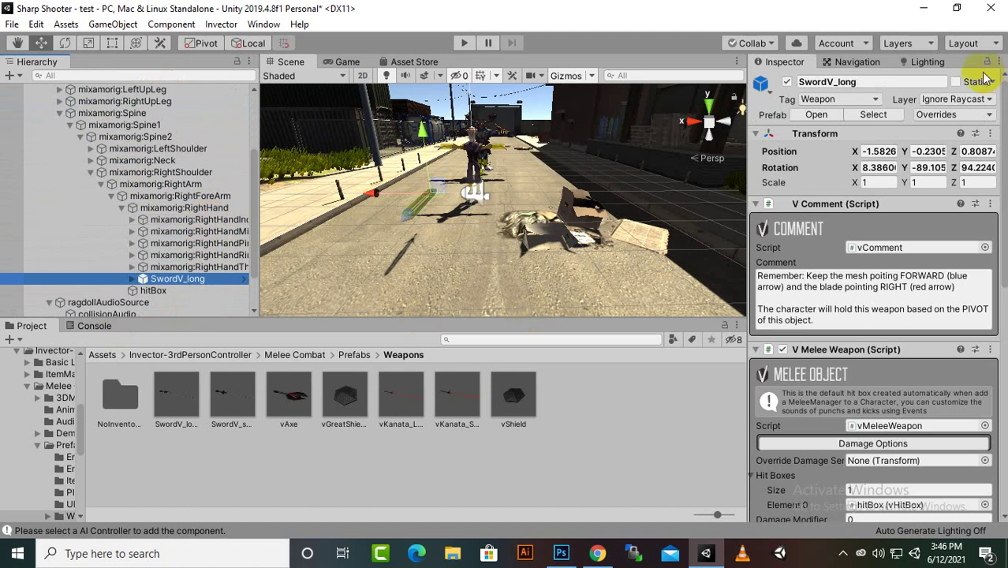
Set SwordV_long's local position to 0 on X, Y and Z
left_click(879, 151)
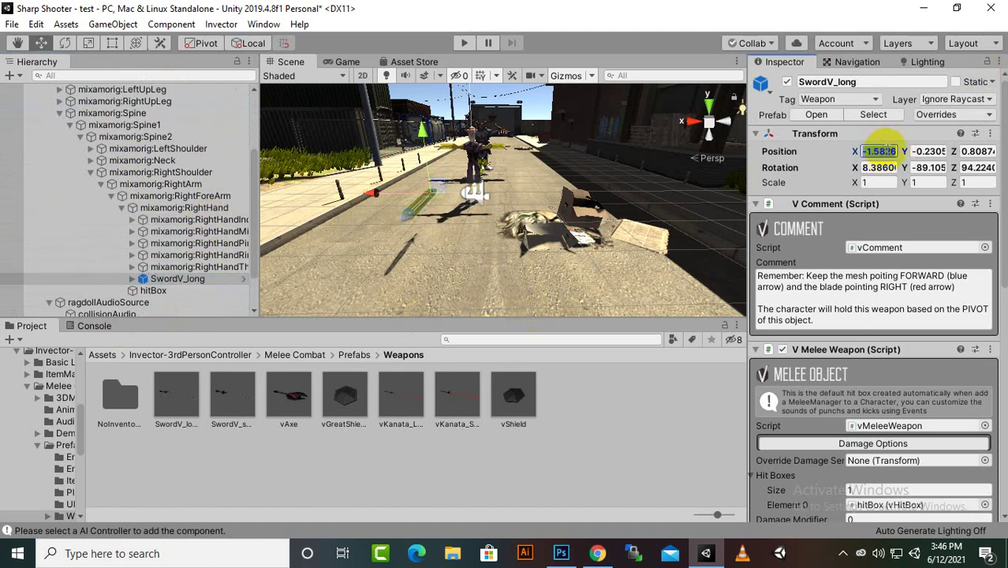
left_click(925, 151)
type("0")
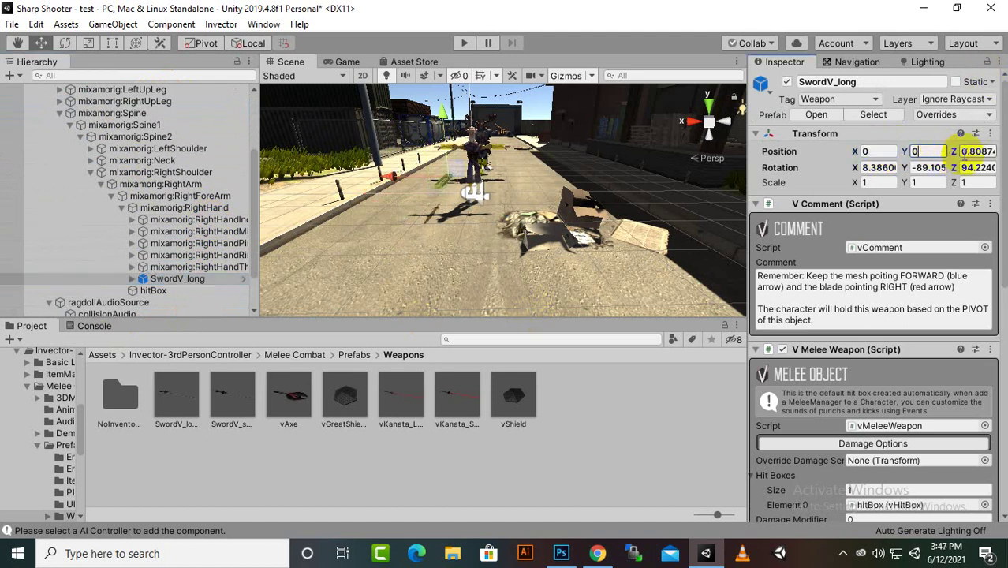
type("0")
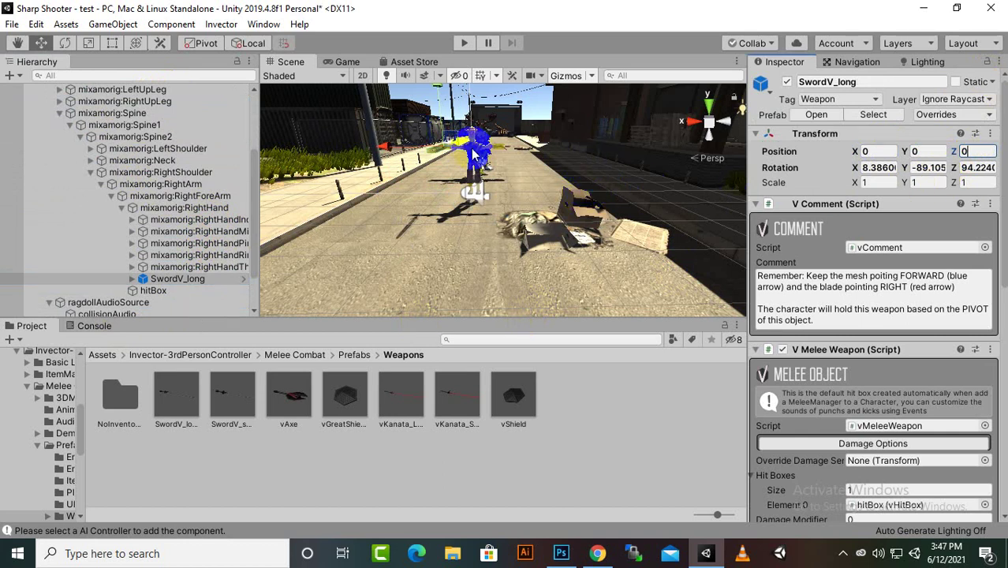
Move SwordV_long so its grip sits in the player's right palm, at local position -0.019, 0.135, 0.024
left_click_drag(462, 169, 511, 241, "alt")
scroll(435, 168, "up", 6, "alt")
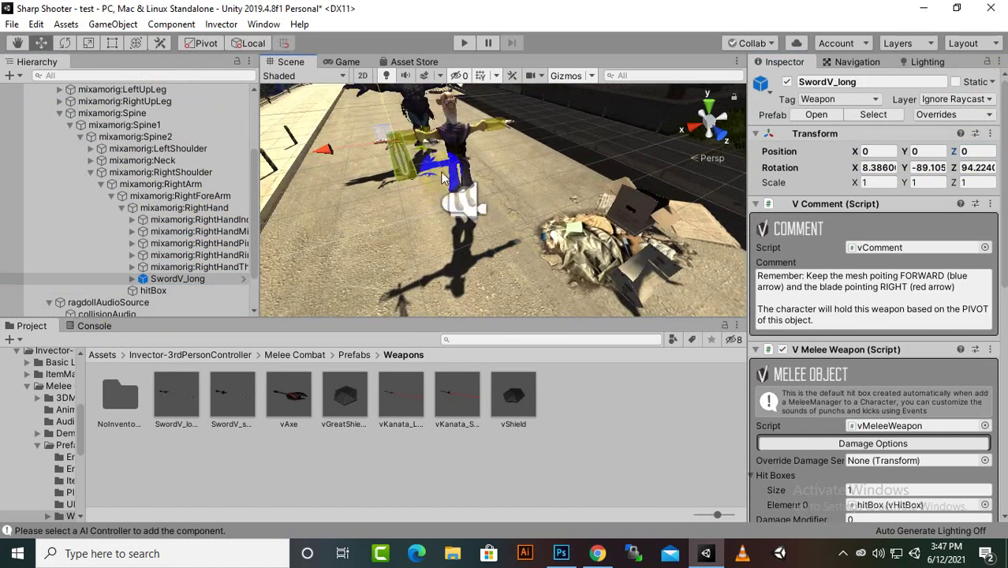
left_click_drag(390, 153, 397, 229, "alt")
scroll(422, 237, "up", 5, "alt")
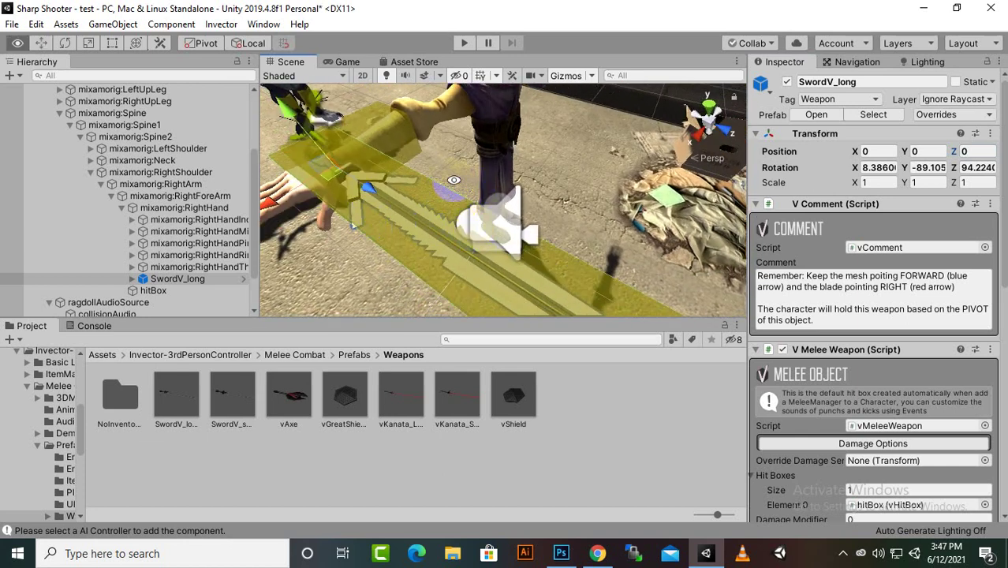
left_click_drag(276, 209, 275, 220)
left_click_drag(394, 157, 475, 131, "alt")
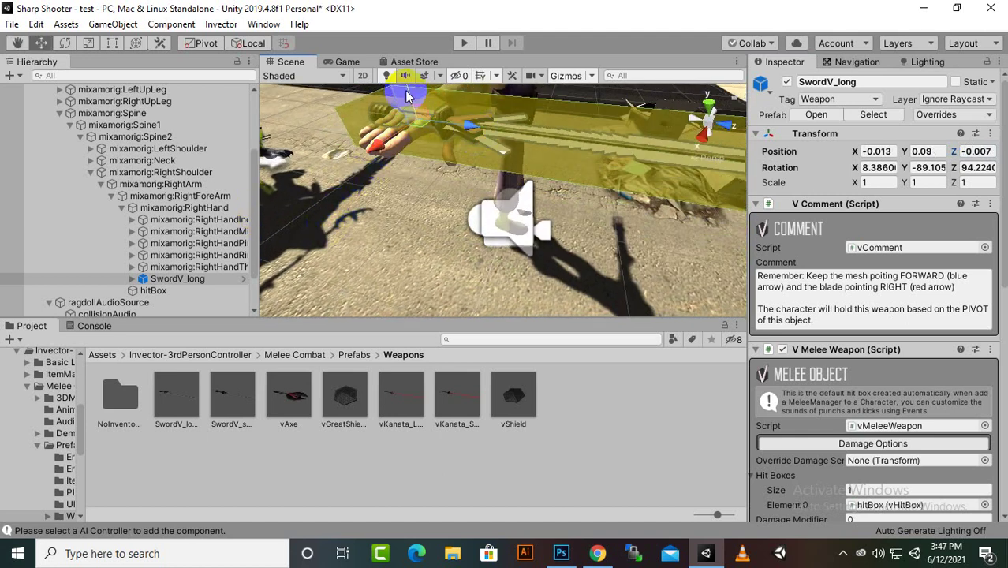
left_click_drag(404, 95, 339, 233)
left_click_drag(379, 200, 481, 237, "alt")
Start play mode and test the player's sword attacks in the street scene
left_click(466, 43)
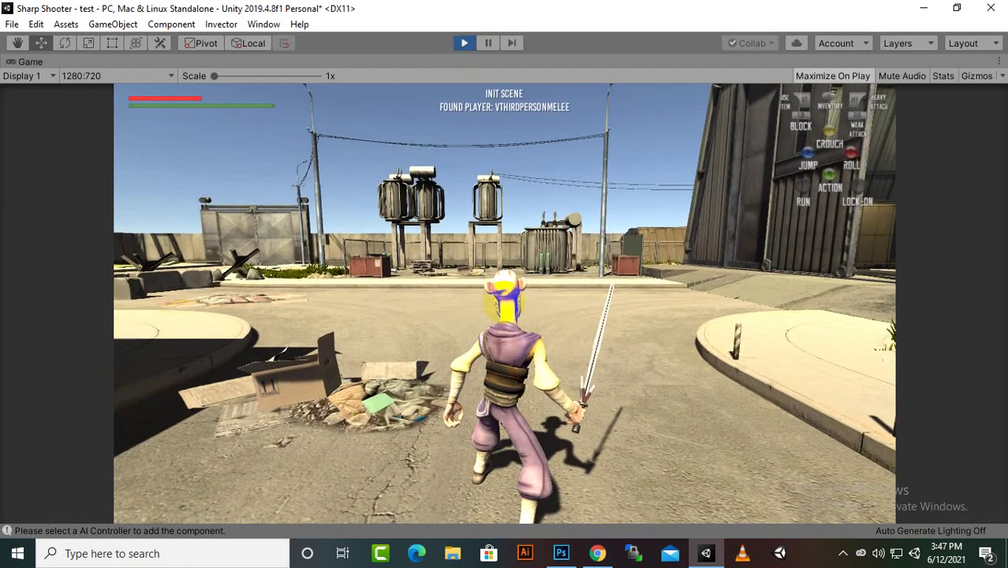
left_click(502, 302)
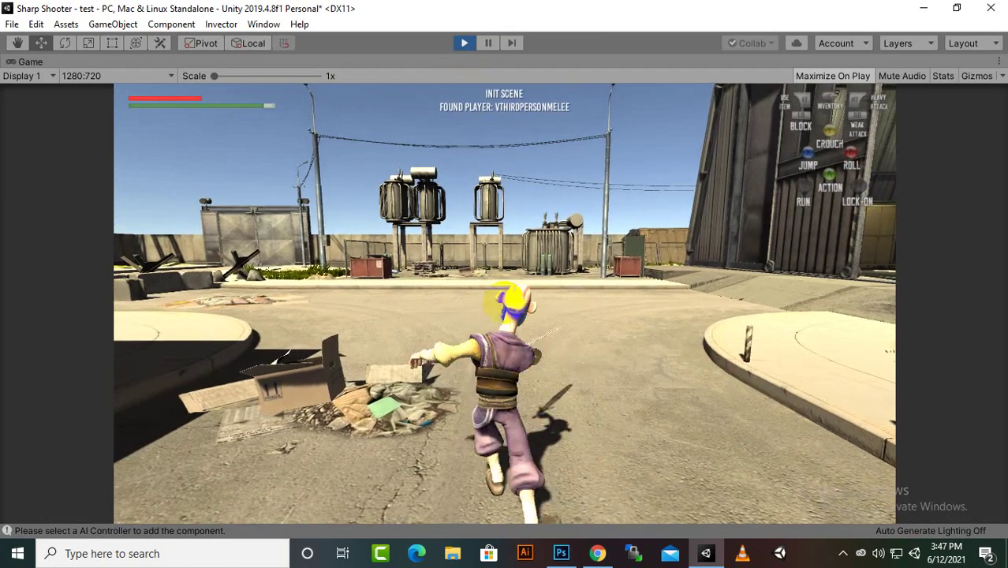
scroll(505, 304, "up", 3)
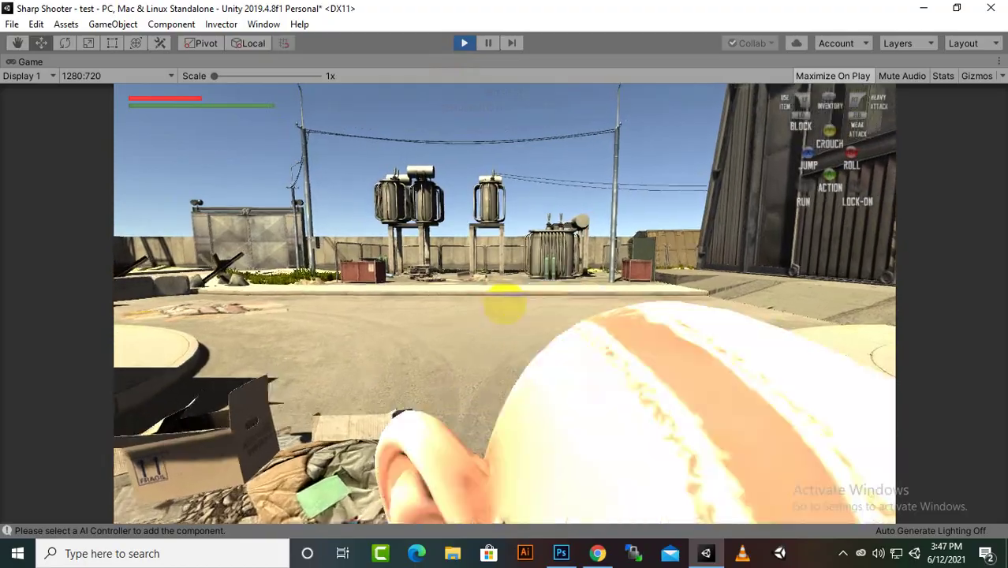
scroll(504, 304, "down", 3)
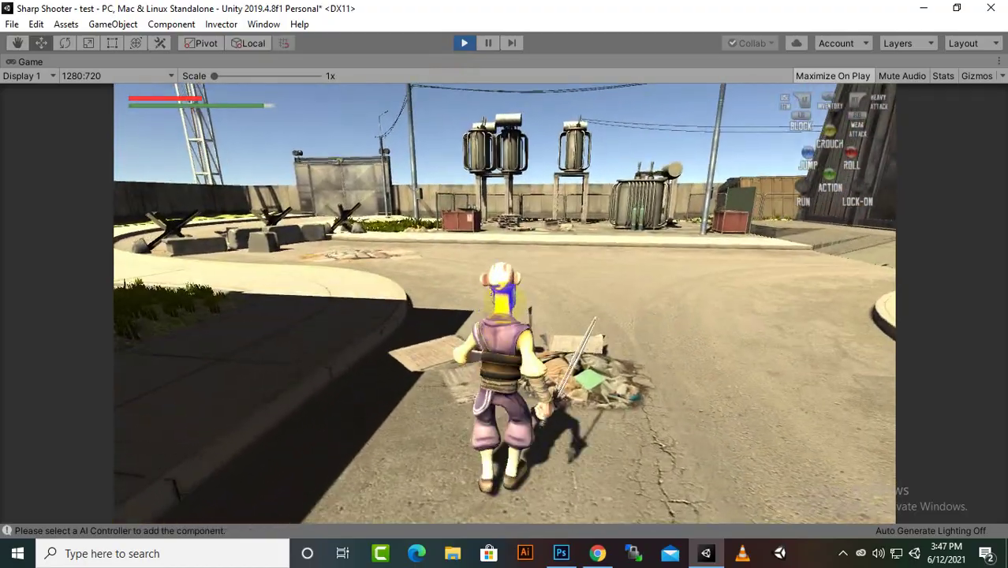
left_click(506, 295)
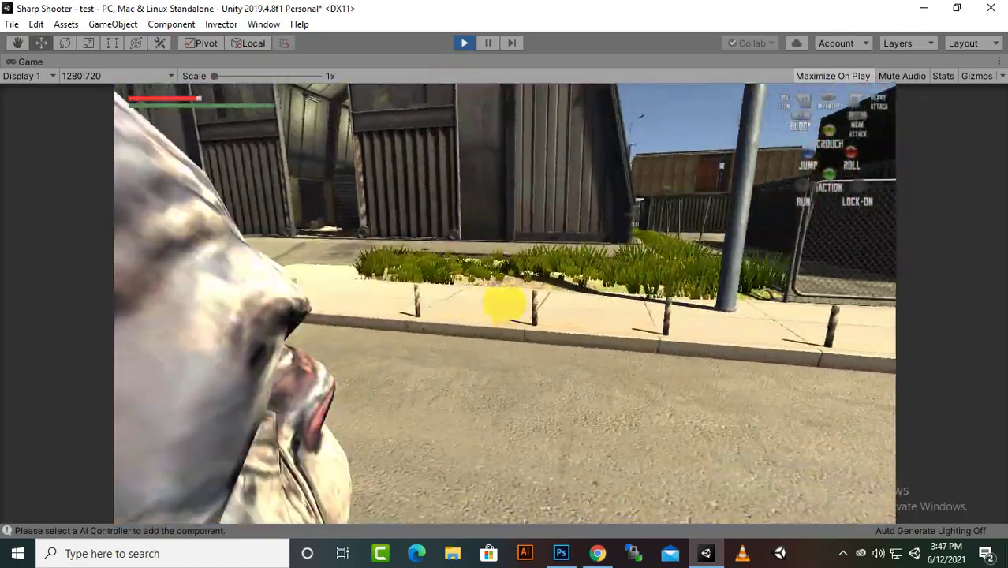
Fight the maw_j_laygo enemy with the sword, moving around it and attacking, and stop play mode
key("a")
key("d")
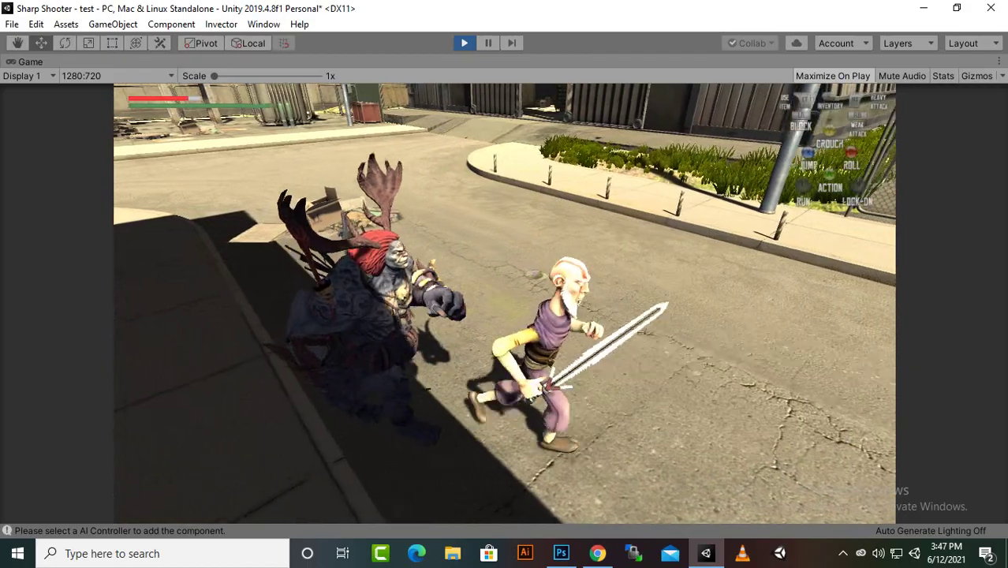
key("s")
left_click(505, 303)
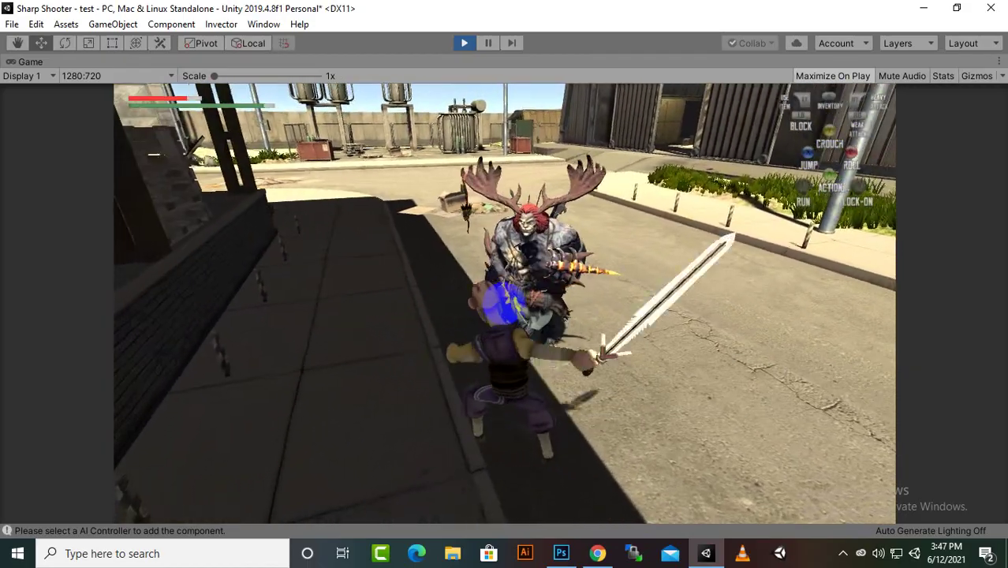
right_click(504, 303)
key("s")
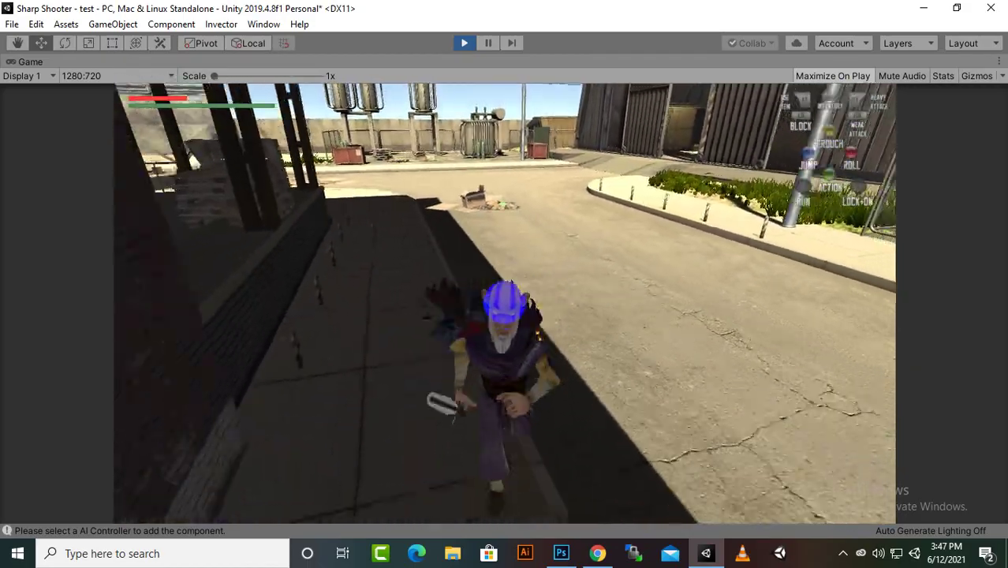
key("d")
key("w")
left_click(505, 303)
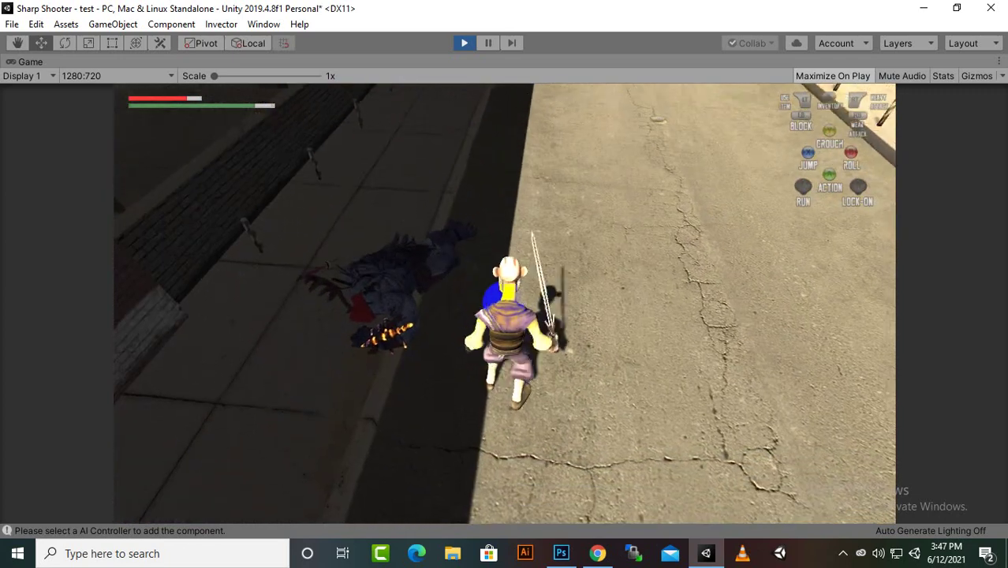
key("s")
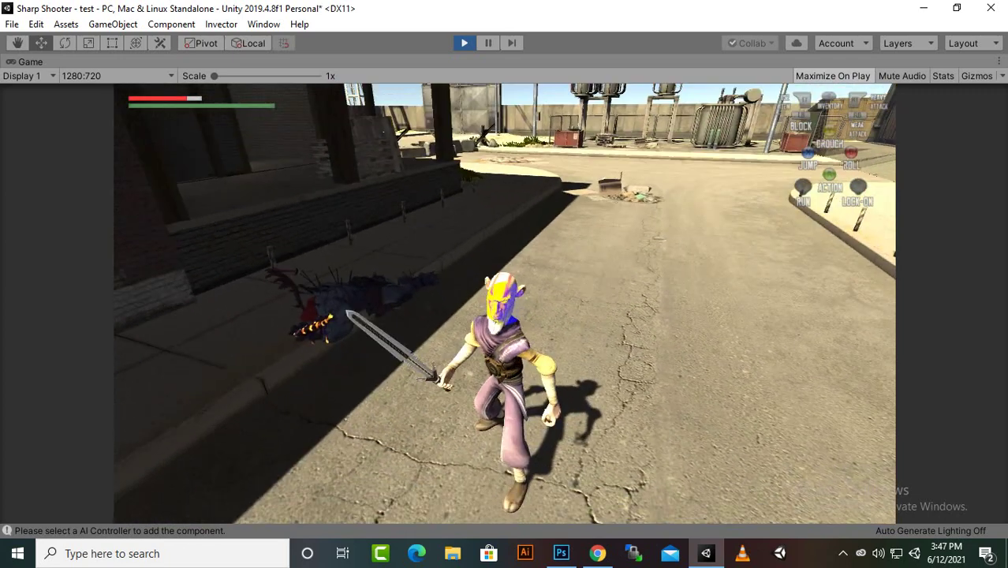
key("Escape")
left_click(465, 42)
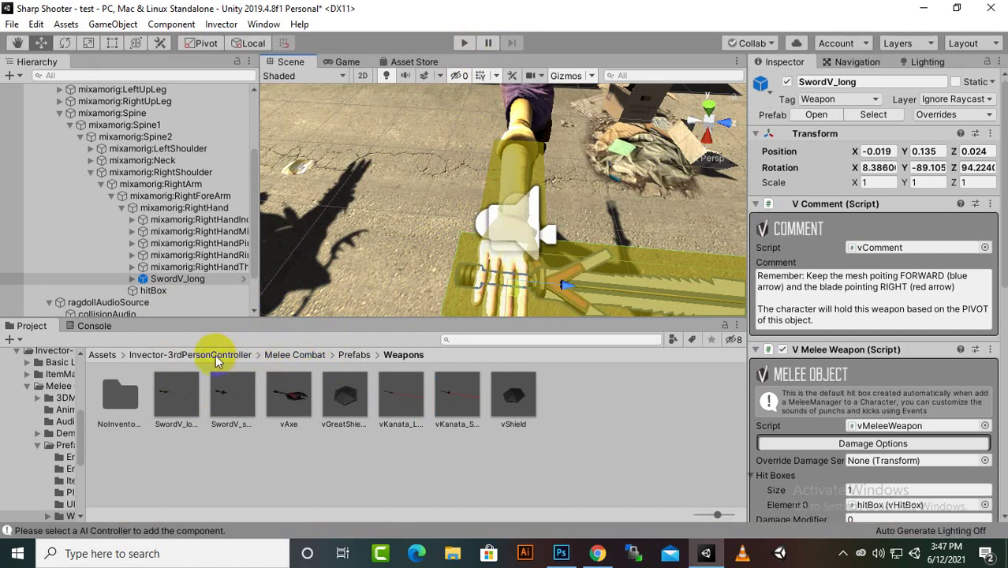
Open the Weapons prefab folder of Invector-AIController (Beta) in the project assets
left_click(103, 355)
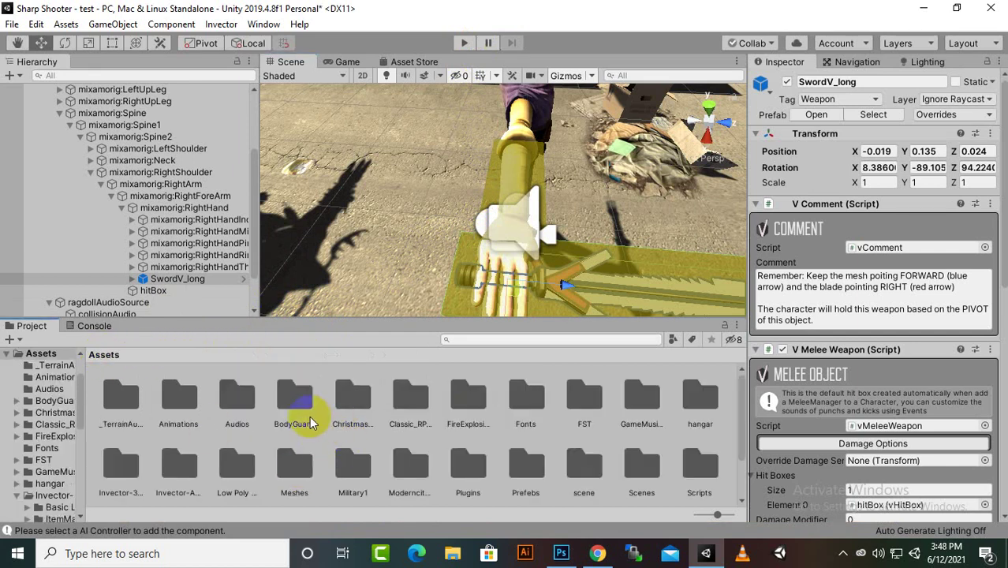
double_click(175, 472)
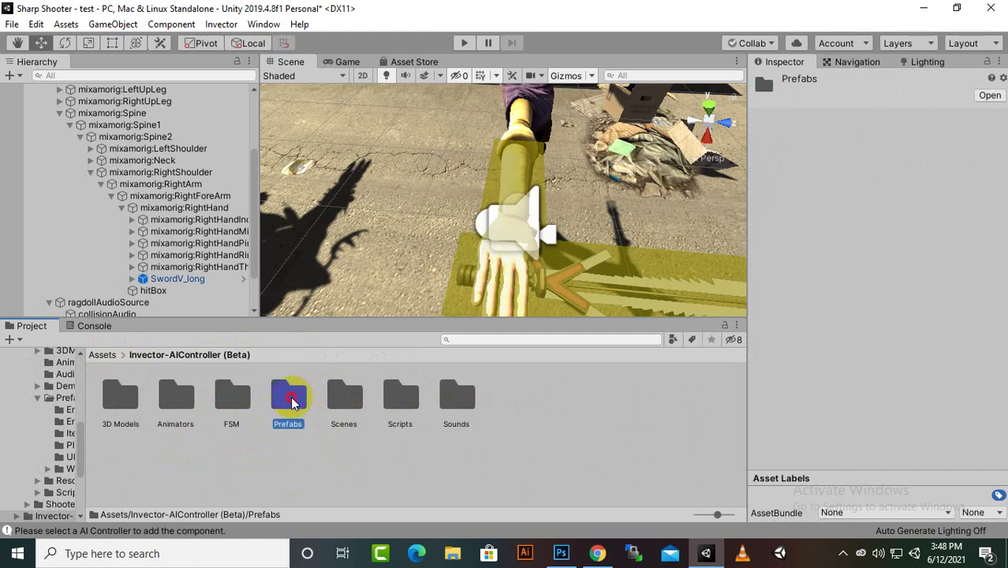
double_click(291, 403)
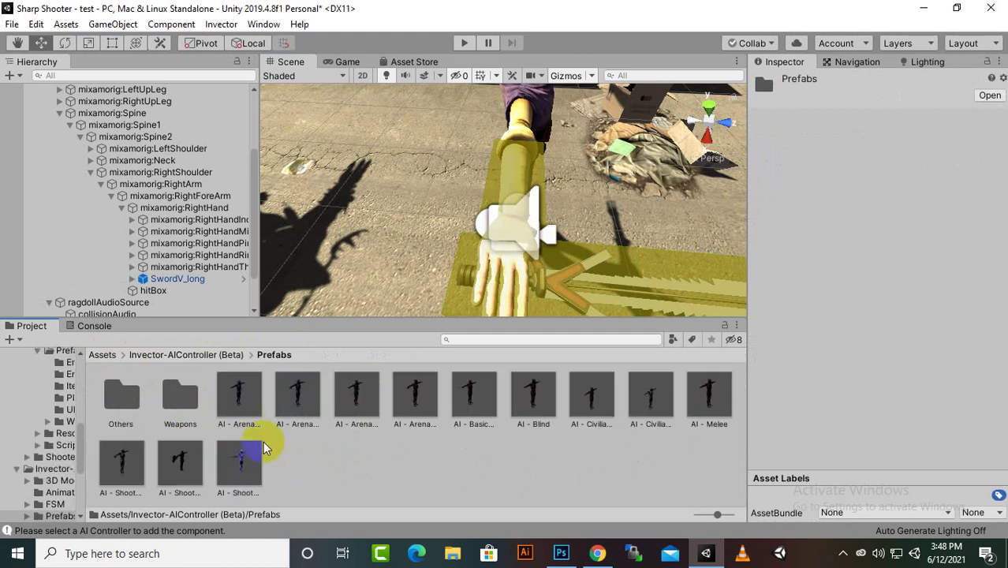
left_click(176, 400)
double_click(175, 400)
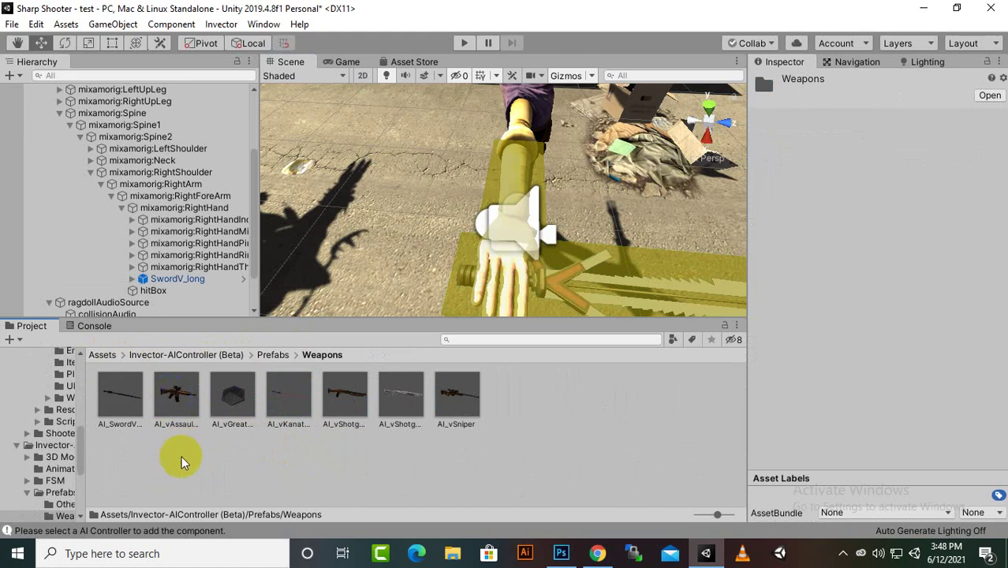
Collapse the vThirdPersonMelee hierarchy and add the AI_SwordV_long prefab to the root of the test scene
left_click(134, 404)
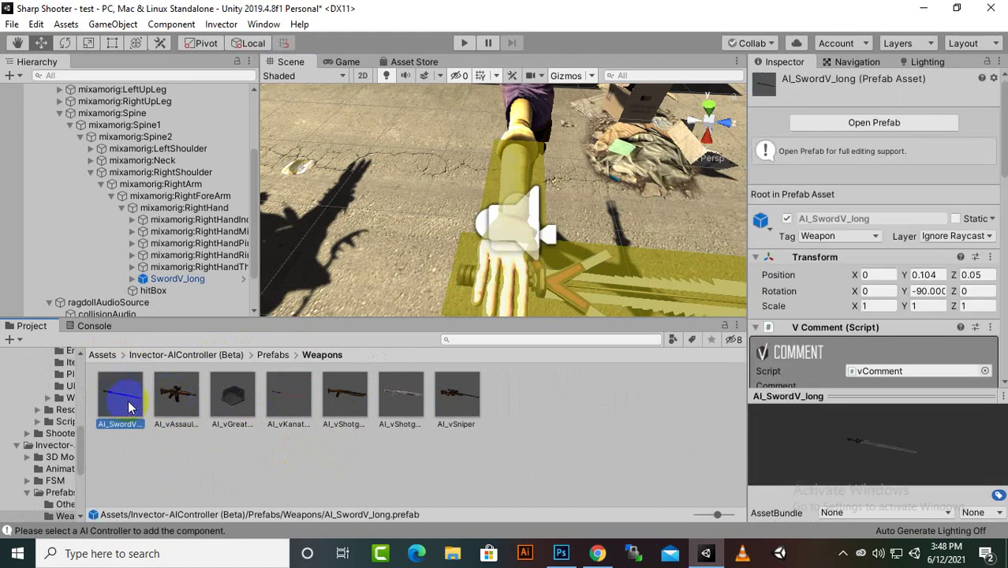
left_click_drag(130, 406, 665, 247)
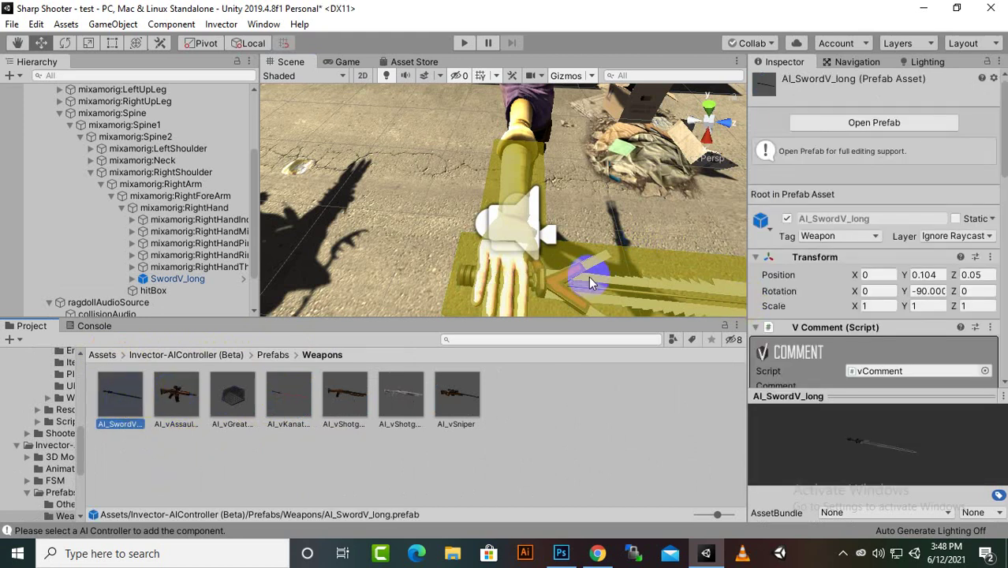
scroll(106, 224, "up", 3)
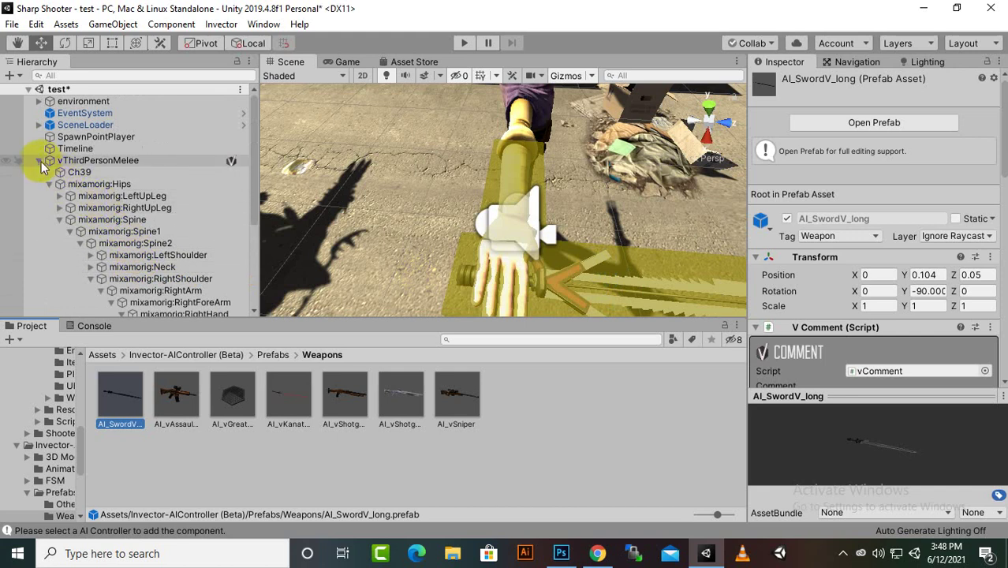
left_click(39, 161)
left_click(114, 210)
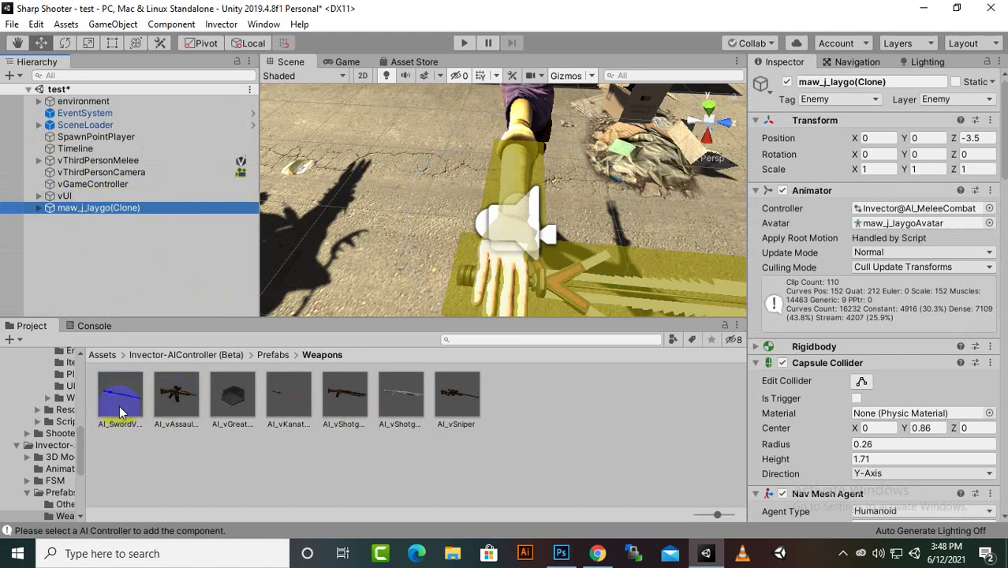
left_click_drag(120, 412, 122, 313)
left_click_drag(141, 277, 141, 285)
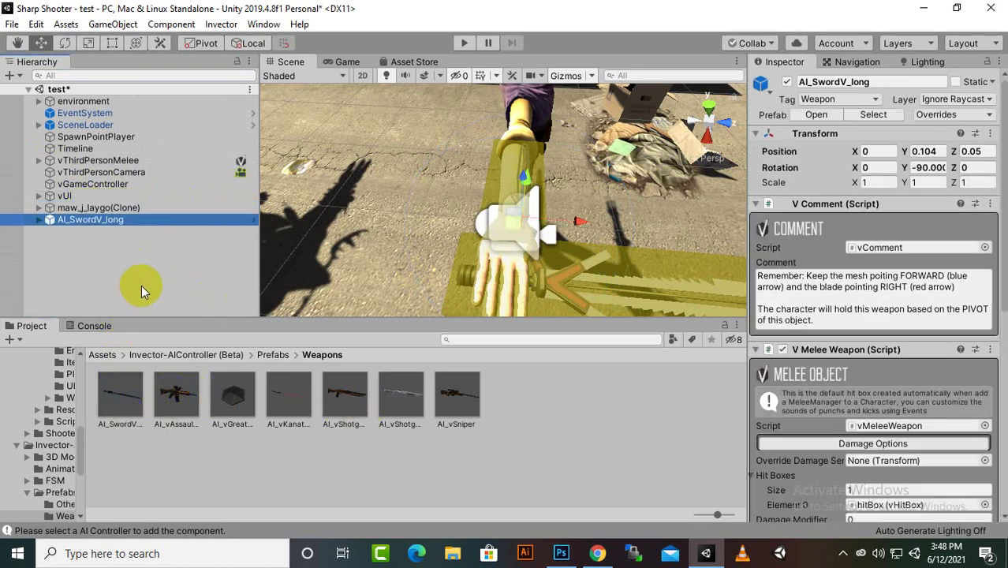
Expand the maw_j_laygo(Clone) skeleton from Hips through the spine bones to the children of Spine2
left_click(35, 206)
left_click(49, 244)
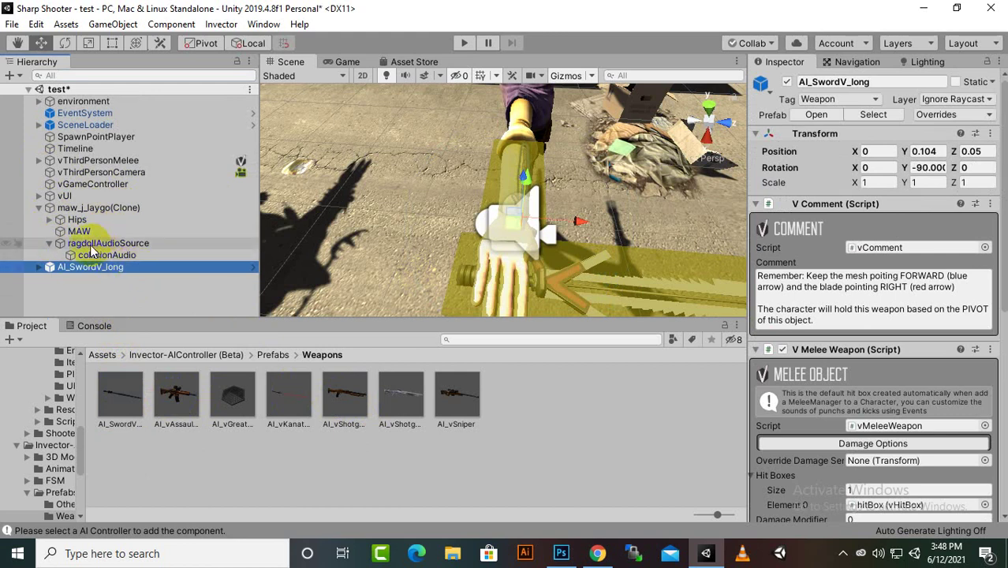
left_click(49, 219)
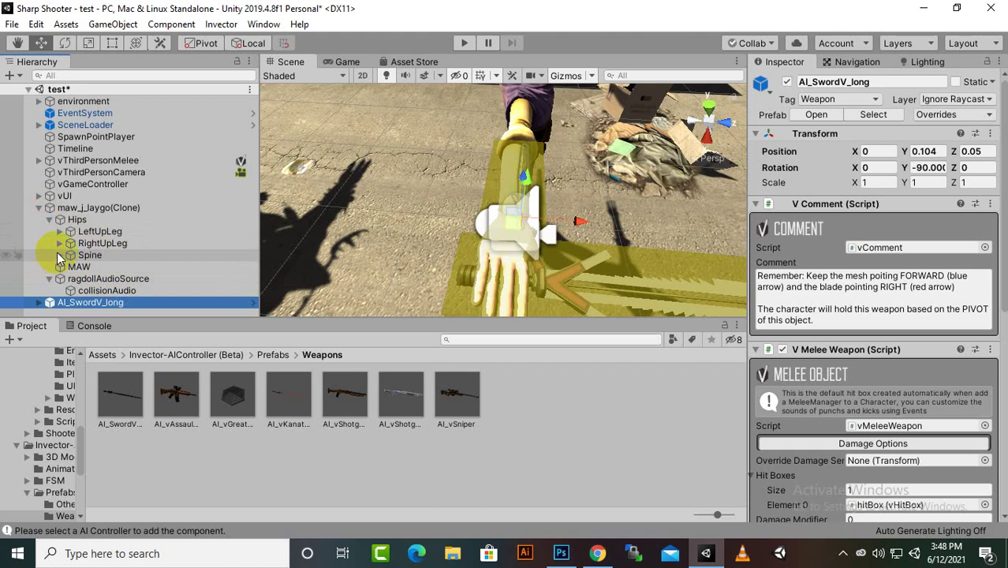
left_click(59, 255)
left_click(70, 267)
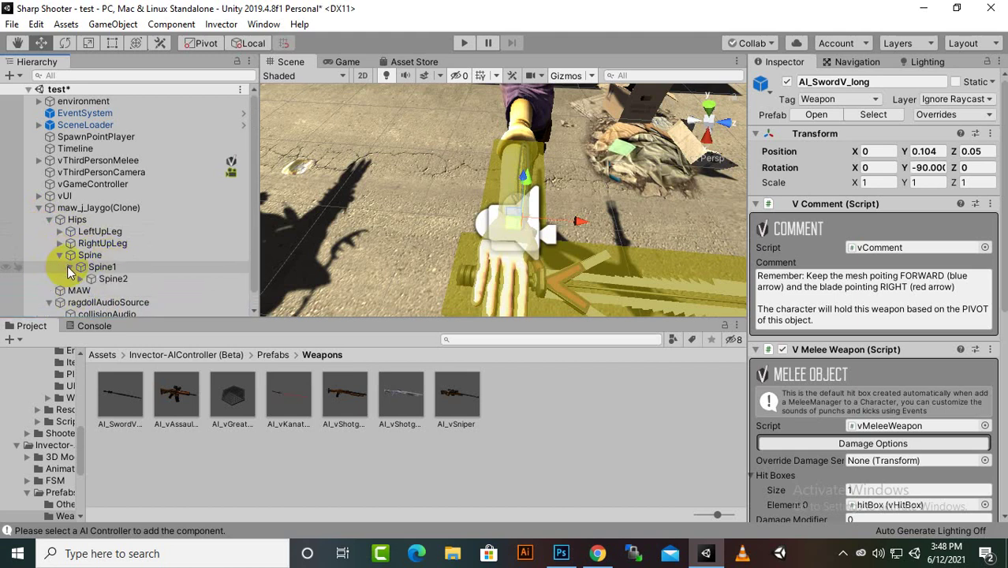
scroll(70, 271, "down", 1)
left_click(80, 264)
scroll(118, 256, "down", 2)
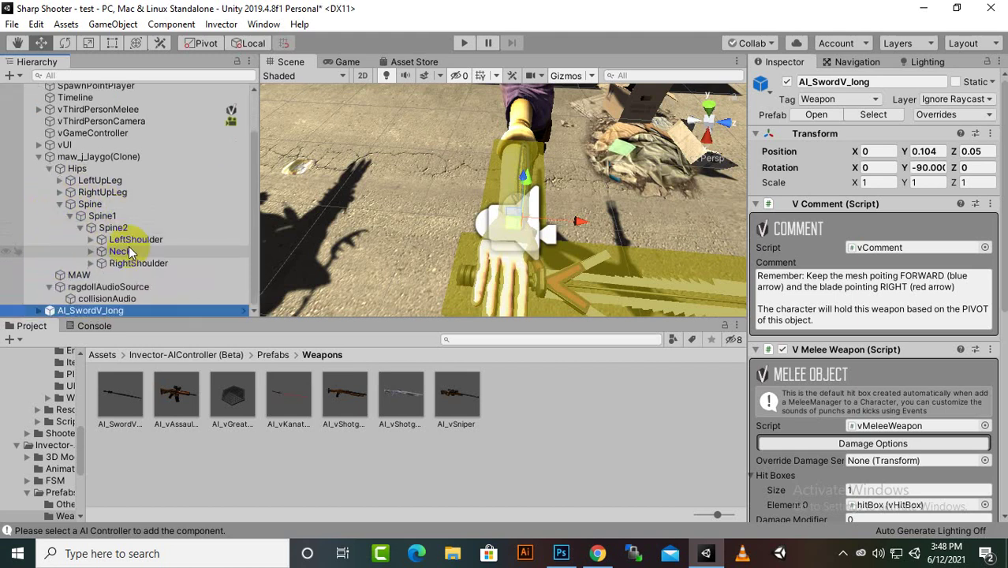
Expand the enemy's right shoulder and arm bones and parent AI_SwordV_long to its RightHand bone
left_click(91, 262)
scroll(124, 263, "down", 1)
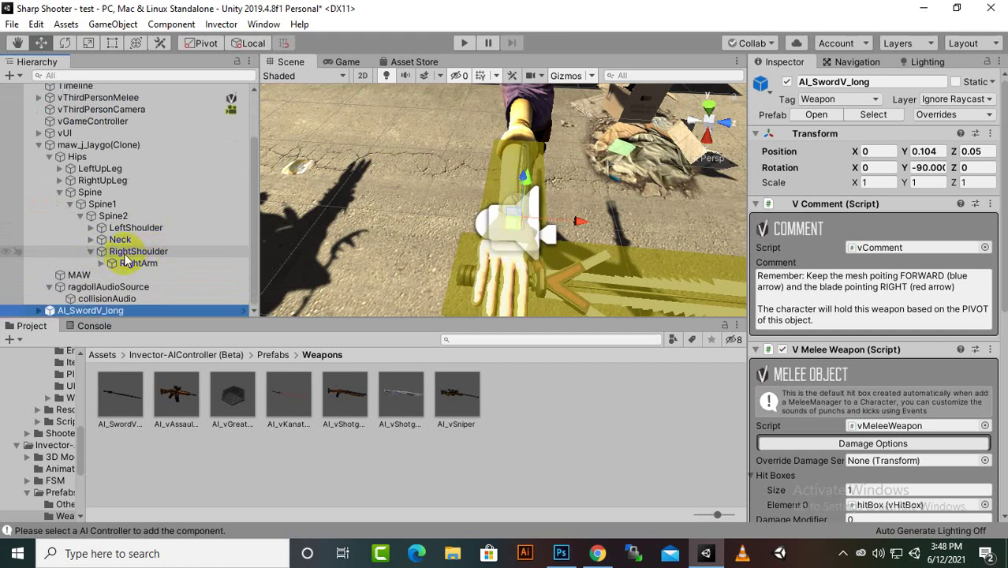
left_click(112, 263)
scroll(111, 269, "down", 1)
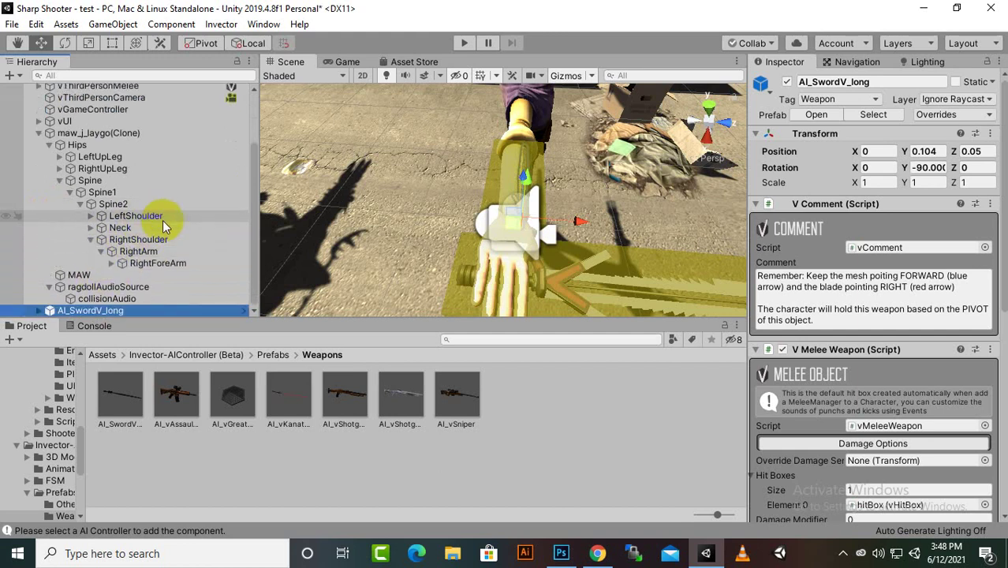
left_click(119, 263)
scroll(168, 222, "down", 2)
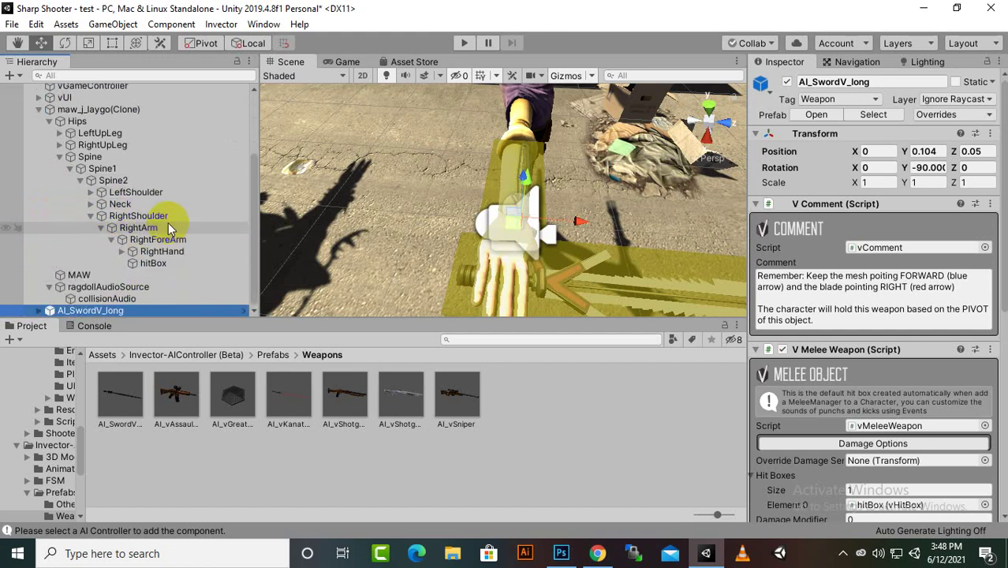
left_click(122, 251)
scroll(158, 253, "down", 3)
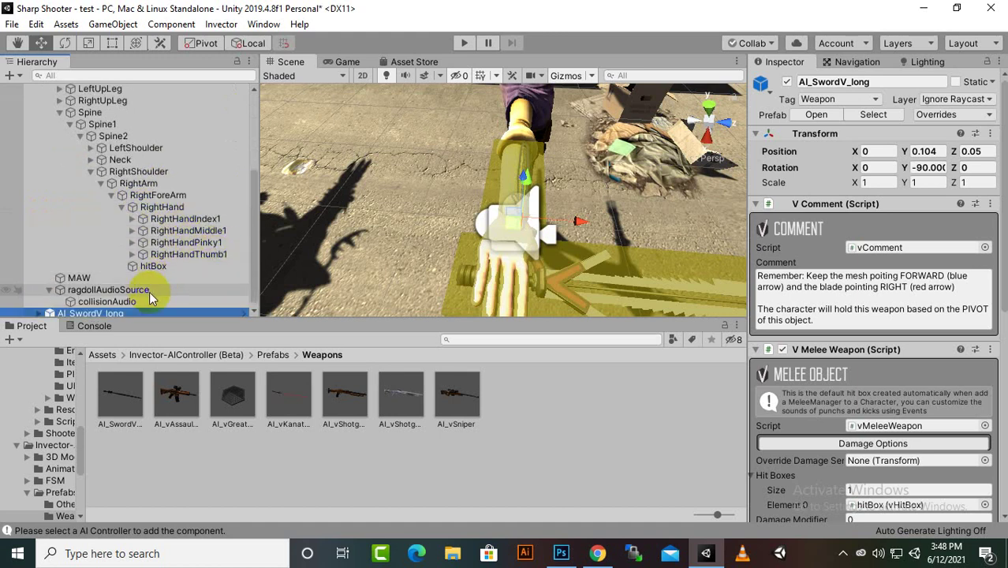
left_click_drag(122, 313, 181, 208)
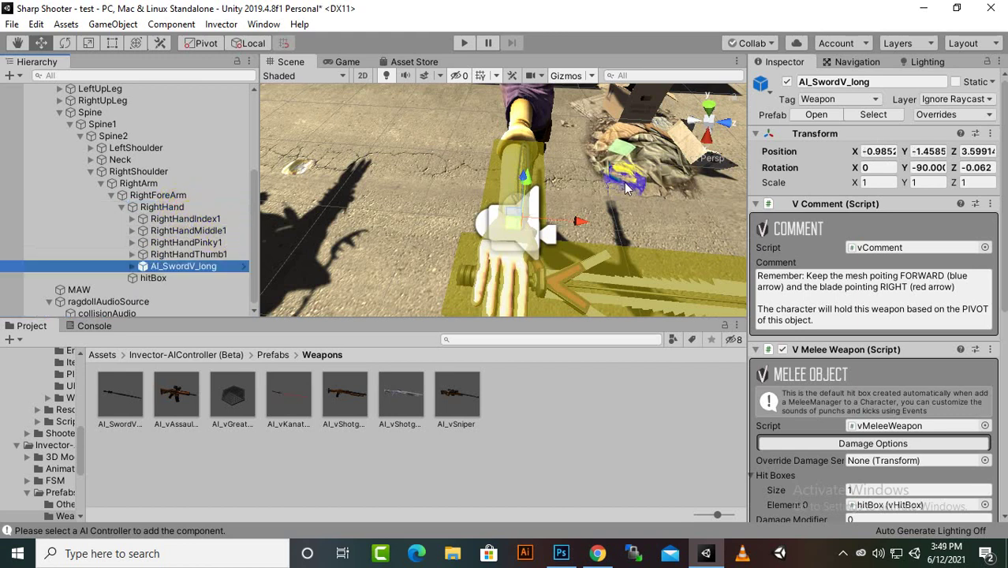
Set AI_SwordV_long's local position to 0 on X, Y and Z
left_click(879, 152)
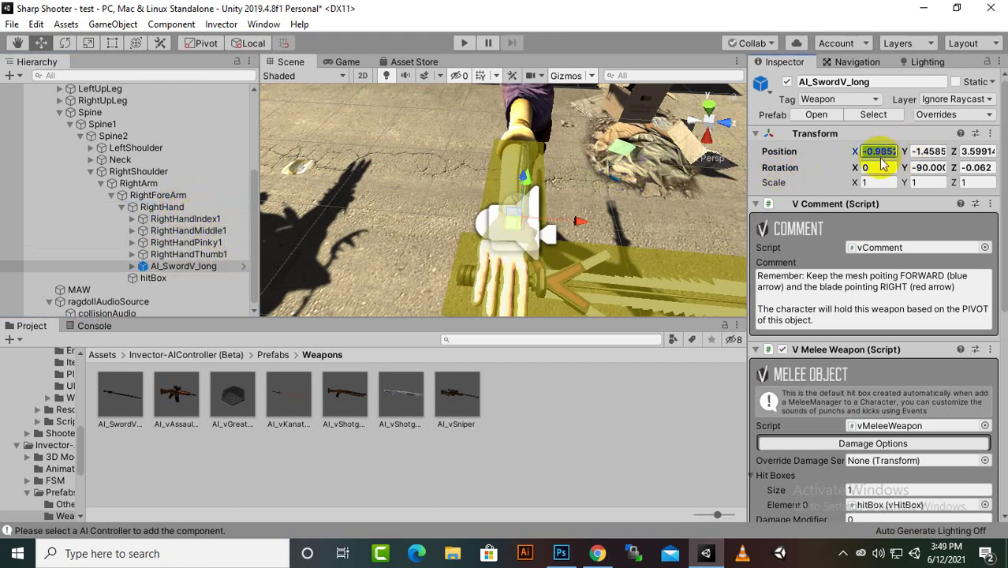
type("0")
left_click(926, 151)
type("0")
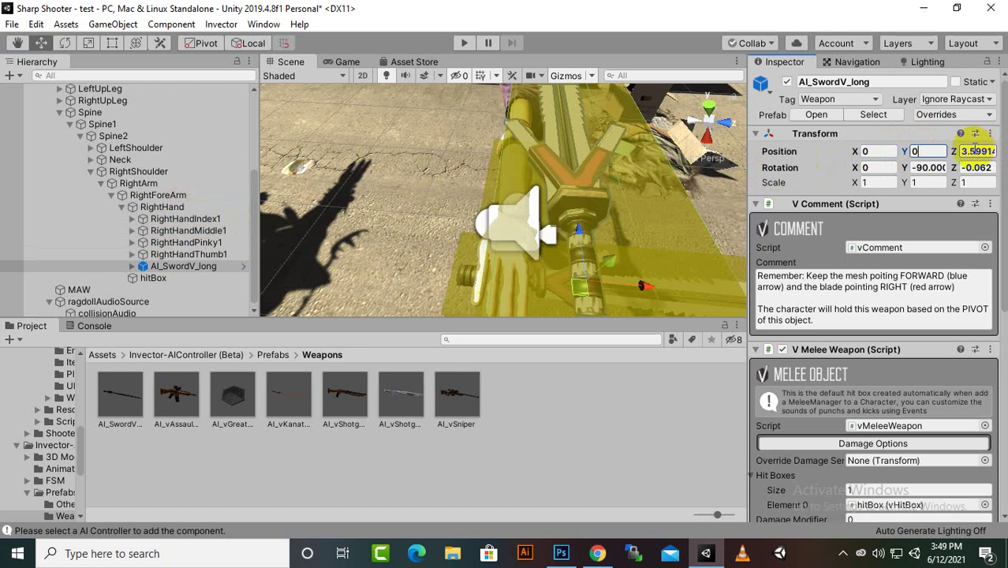
type("0")
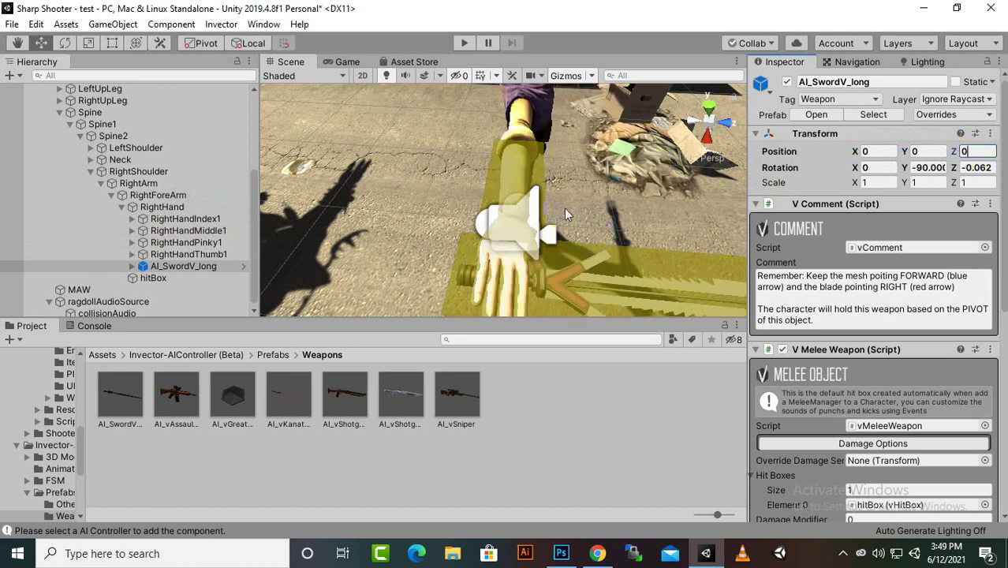
Rotate AI_SwordV_long in the enemy's right hand to about 0.06 on X, 4.98 on Y and 0 on Z
scroll(564, 208, "down", 5)
scroll(453, 218, "down", 1)
left_click_drag(440, 231, 458, 238, "alt")
scroll(449, 243, "down", 2)
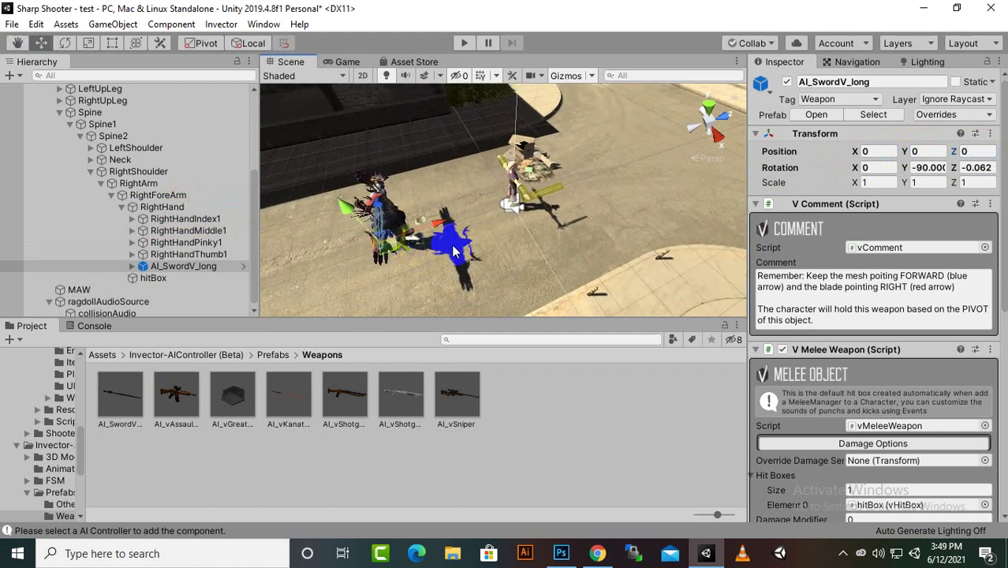
scroll(405, 248, "up", 3, "alt")
scroll(405, 245, "up", 2, "alt")
scroll(409, 242, "down", 1, "alt")
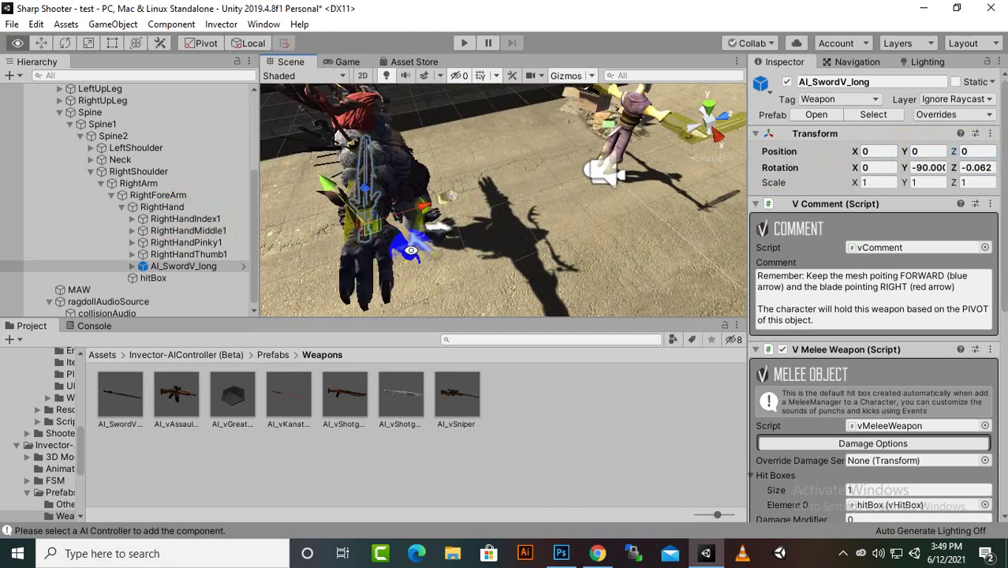
left_click_drag(531, 239, 552, 235, "alt")
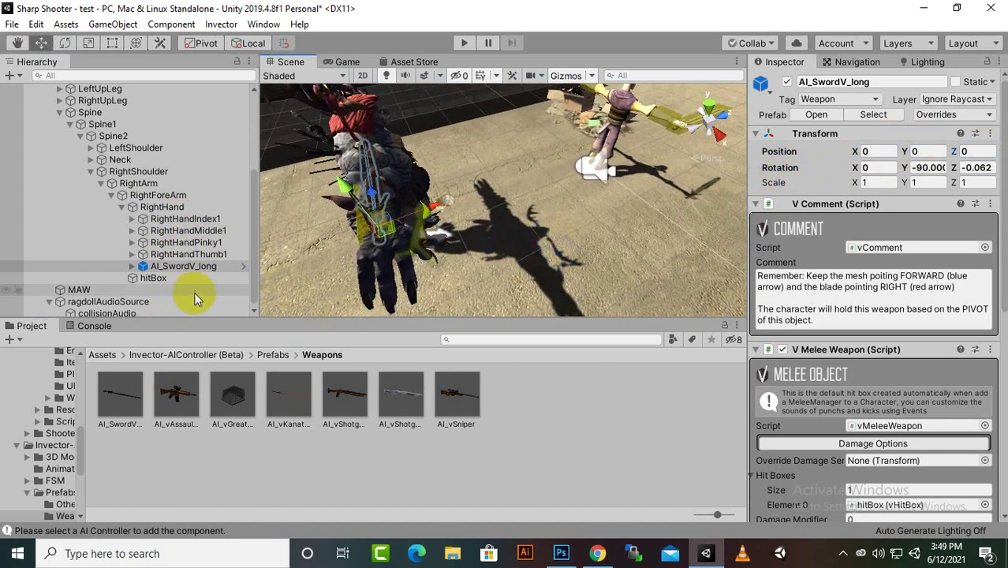
left_click(202, 269)
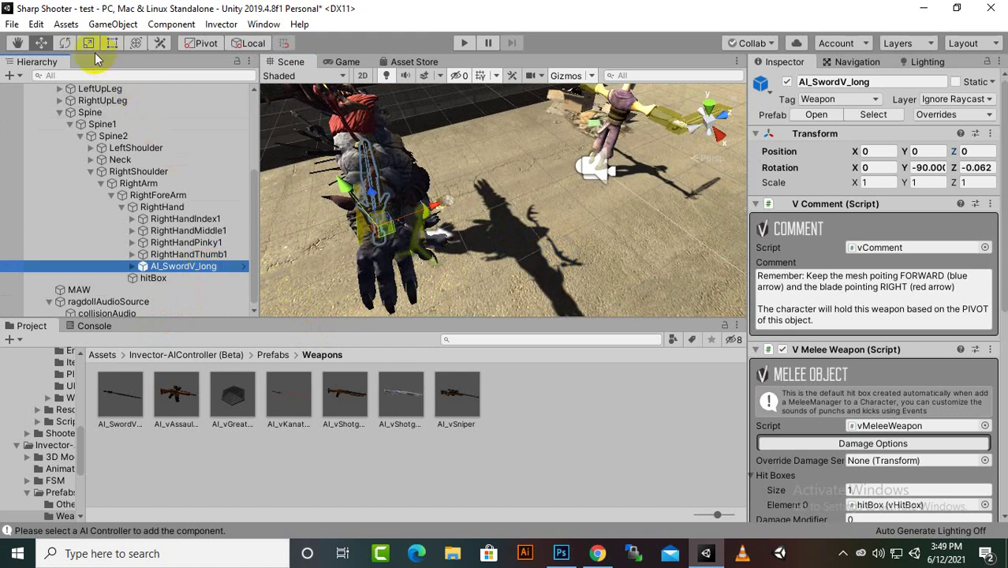
left_click(64, 42)
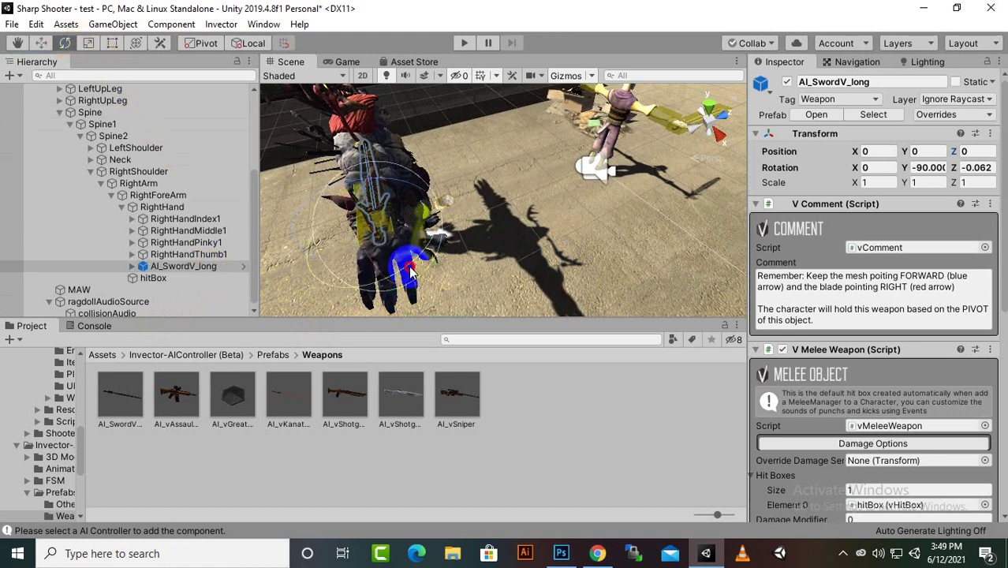
left_click_drag(411, 271, 655, 235)
Move AI_SwordV_long into the enemy's right-hand grip at about X 0.267, Y -0.035, Z 0.07
left_click(41, 42)
left_click_drag(655, 235, 360, 218, "alt")
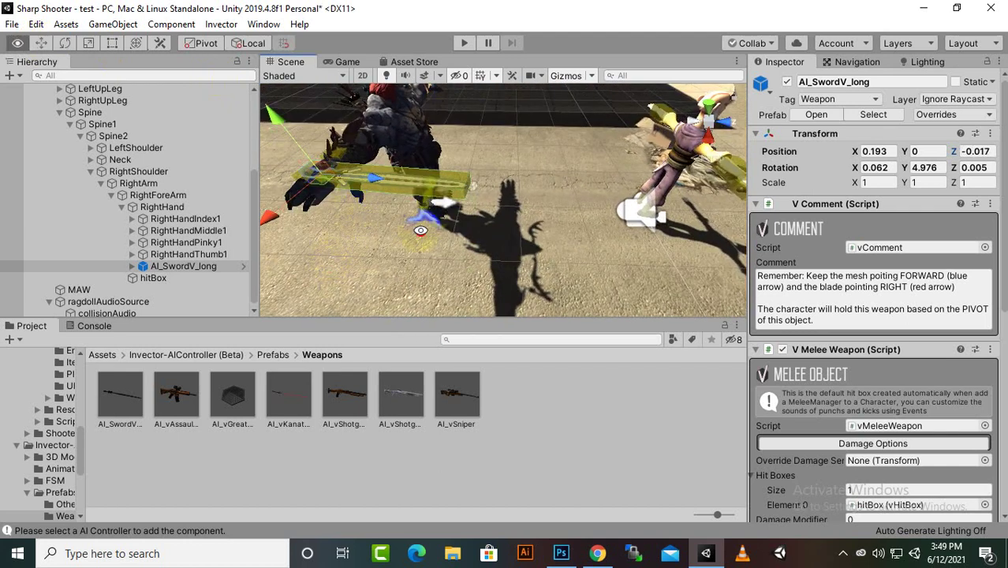
left_click_drag(420, 231, 386, 292, "alt")
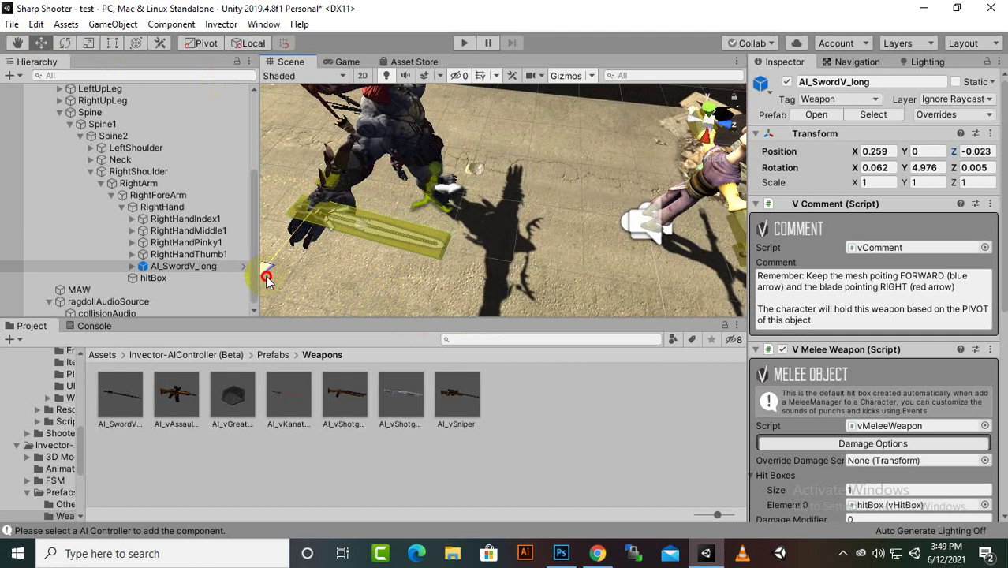
left_click_drag(364, 248, 378, 204, "alt")
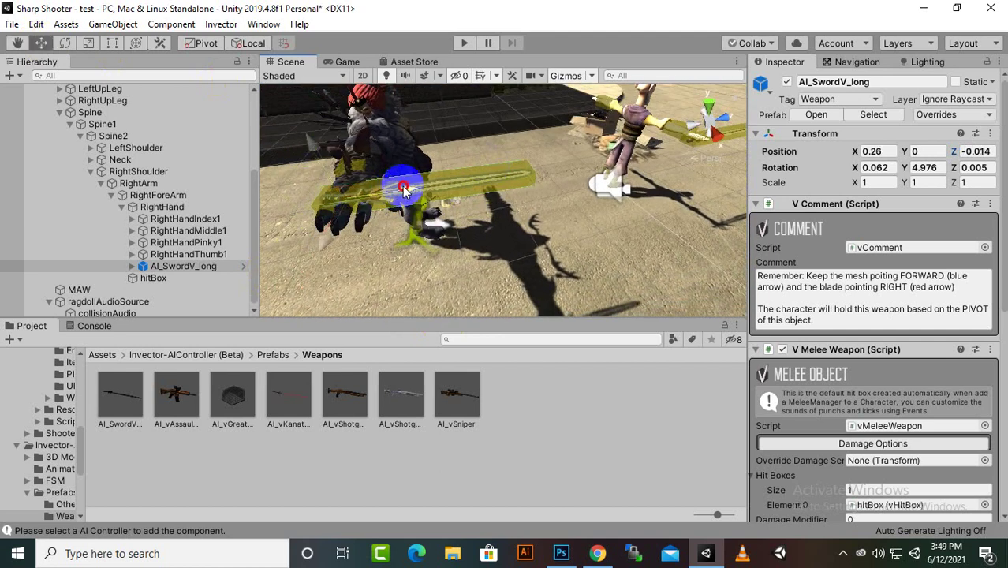
left_click_drag(461, 235, 414, 221, "alt")
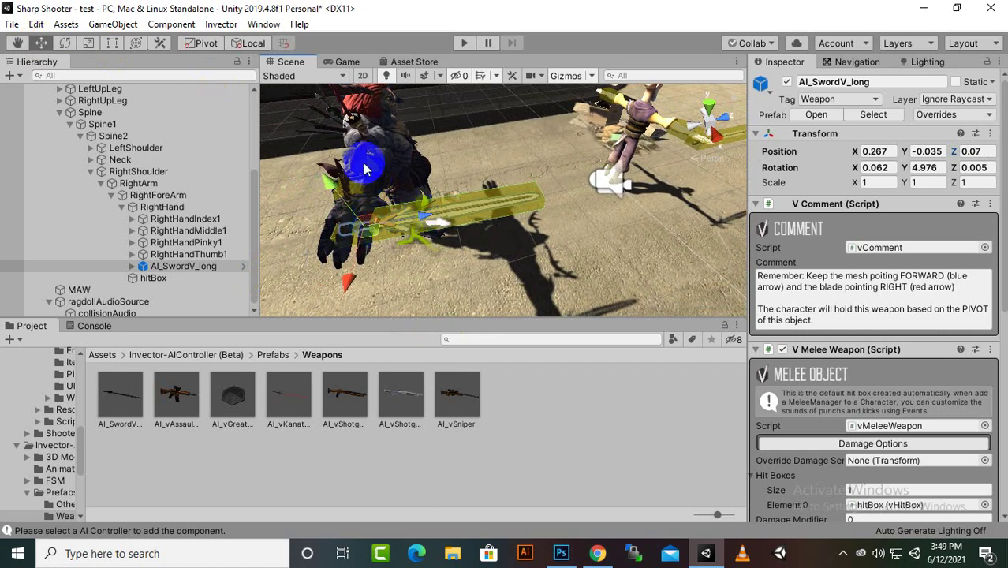
Play-test the scene by running the player around the sword-carrying enemy and attacking to check the melee combat
left_click(467, 44)
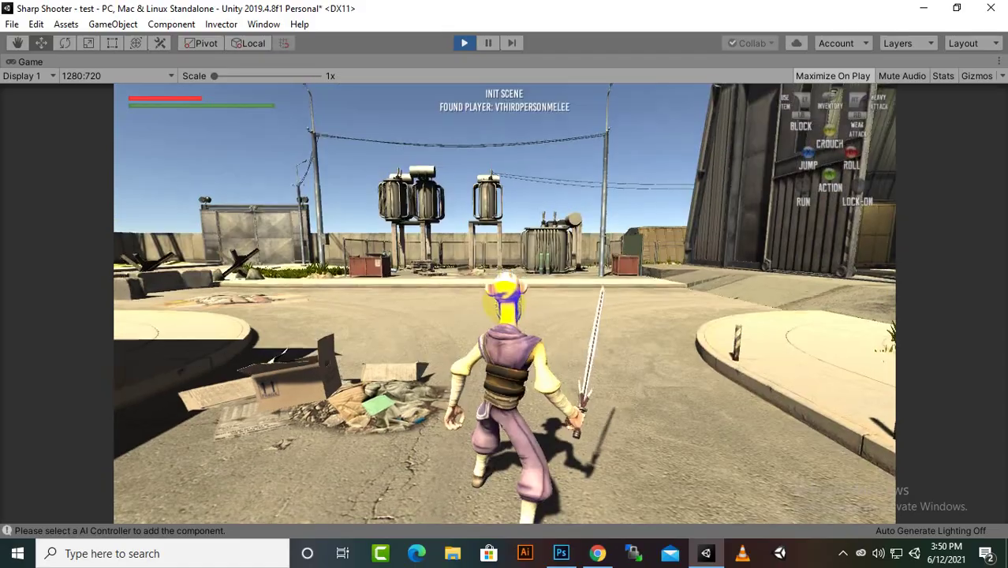
key("w")
key("s")
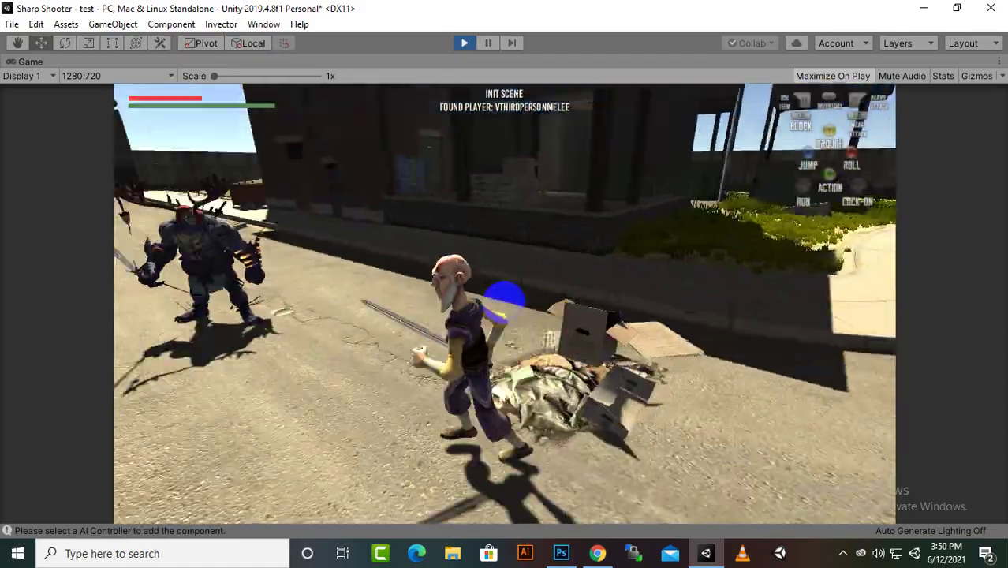
key("w")
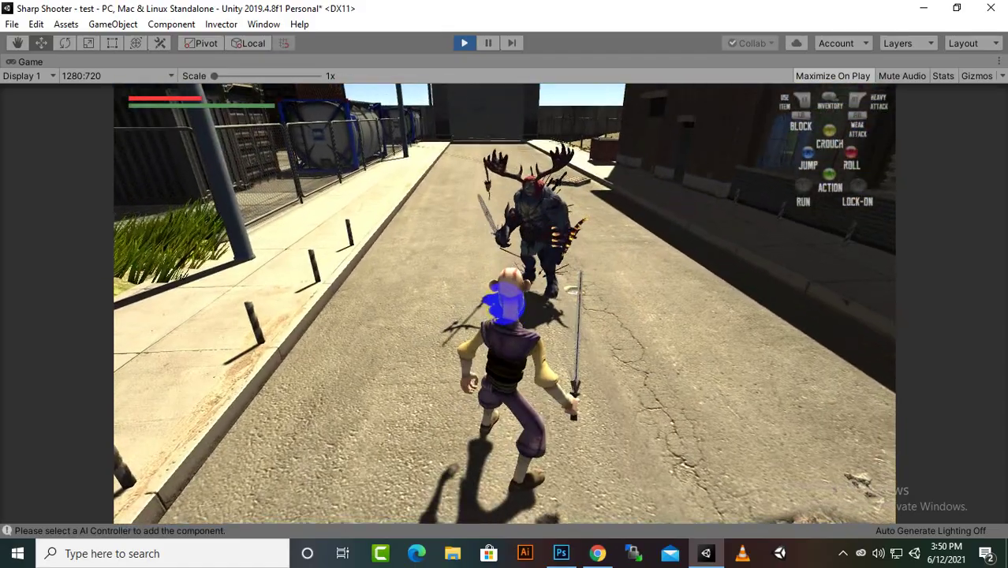
key("s")
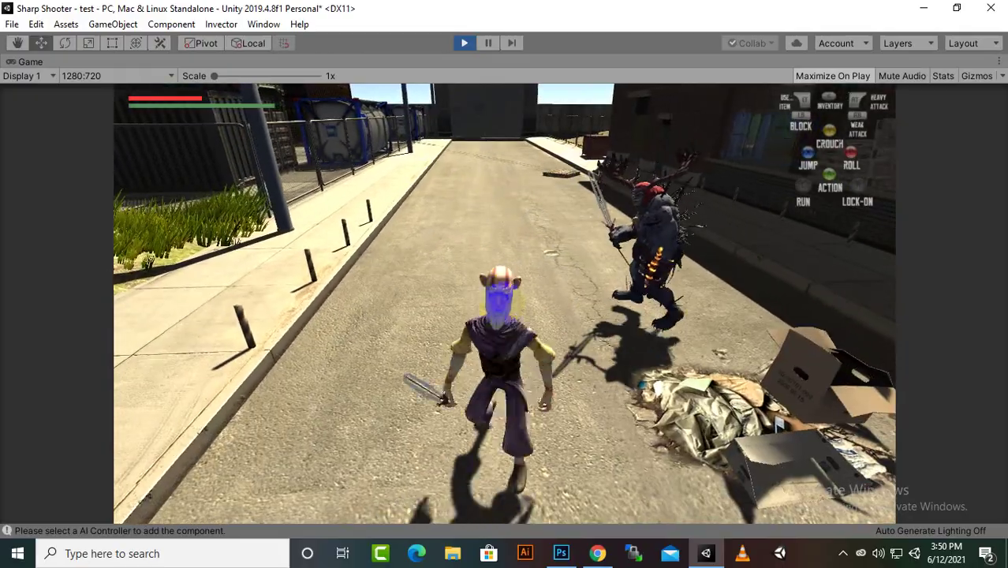
left_click(504, 302)
key("s")
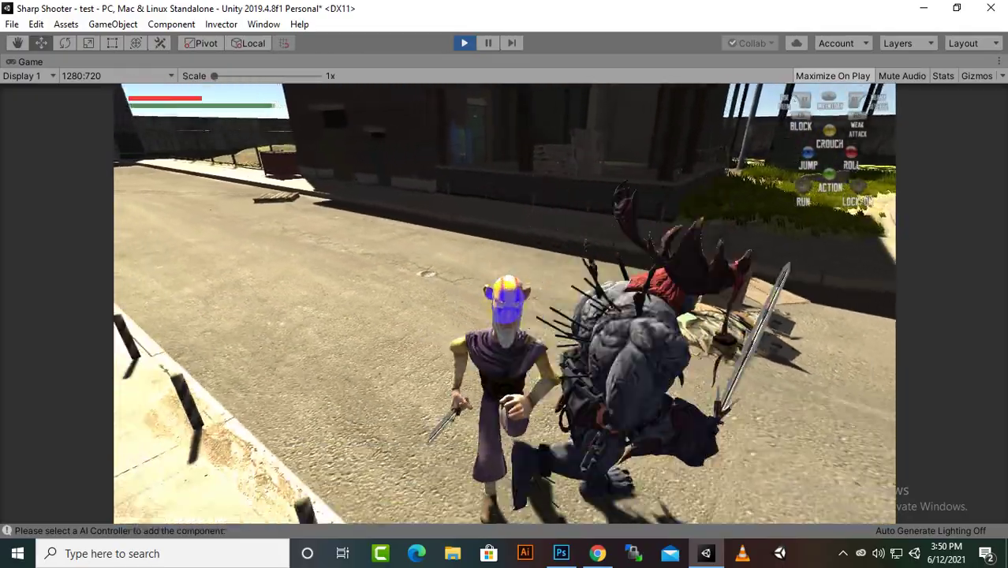
key("d")
key("s")
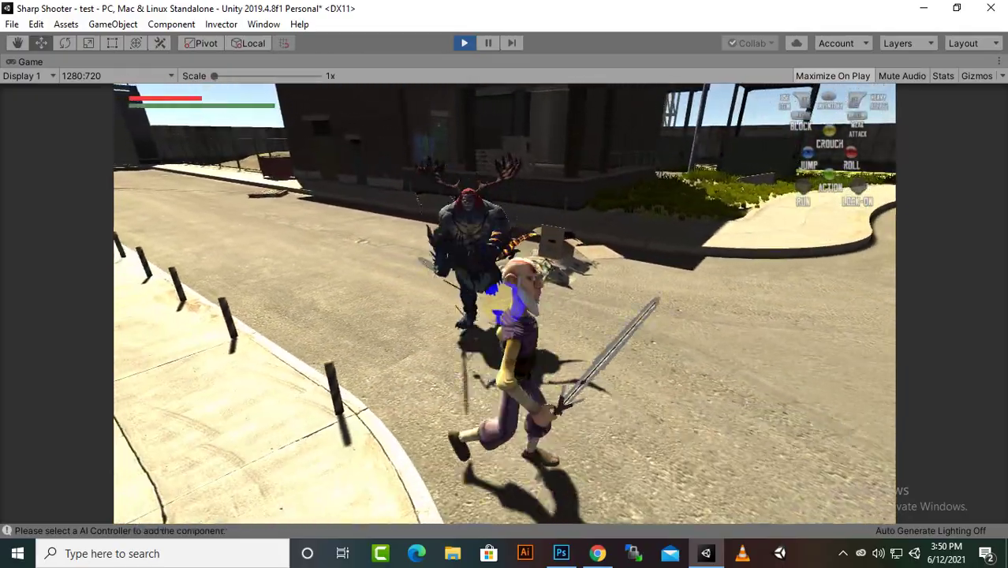
key("d")
key("w")
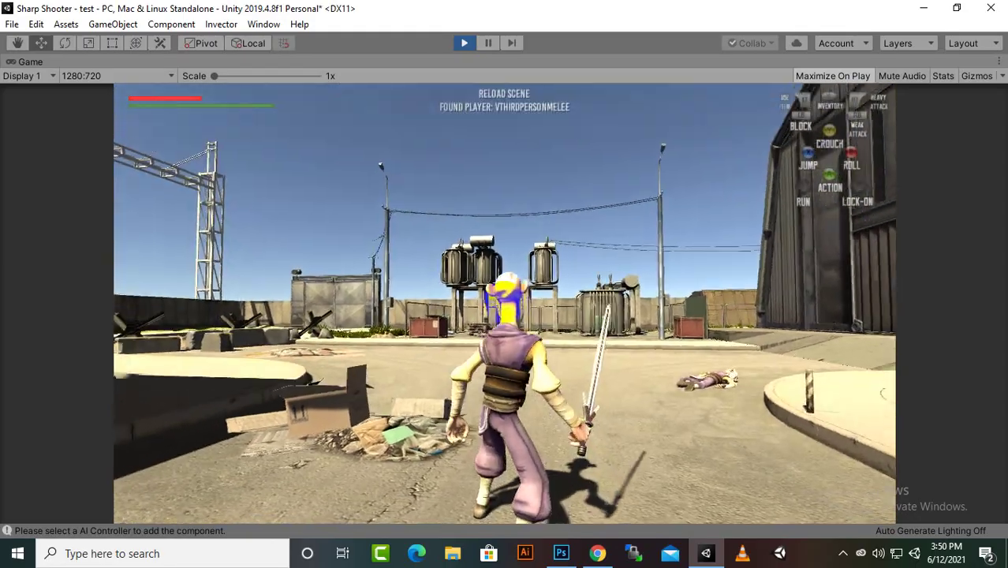
key("w")
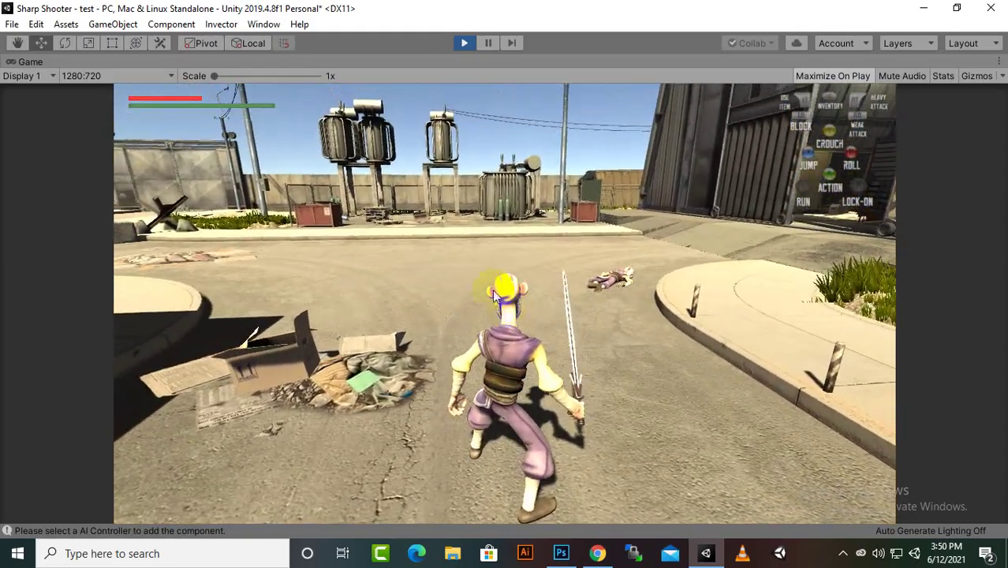
left_click(927, 461)
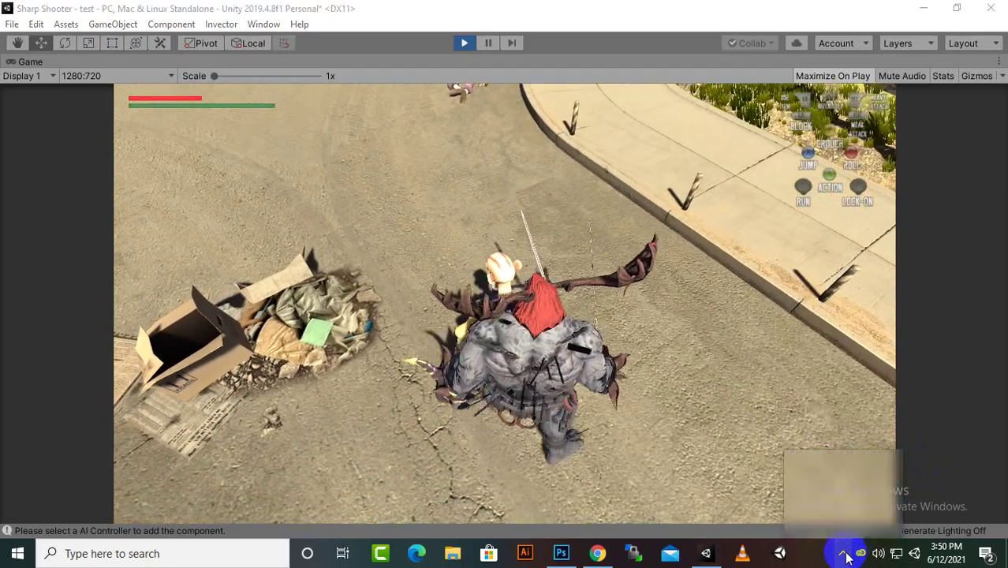
left_click(844, 553)
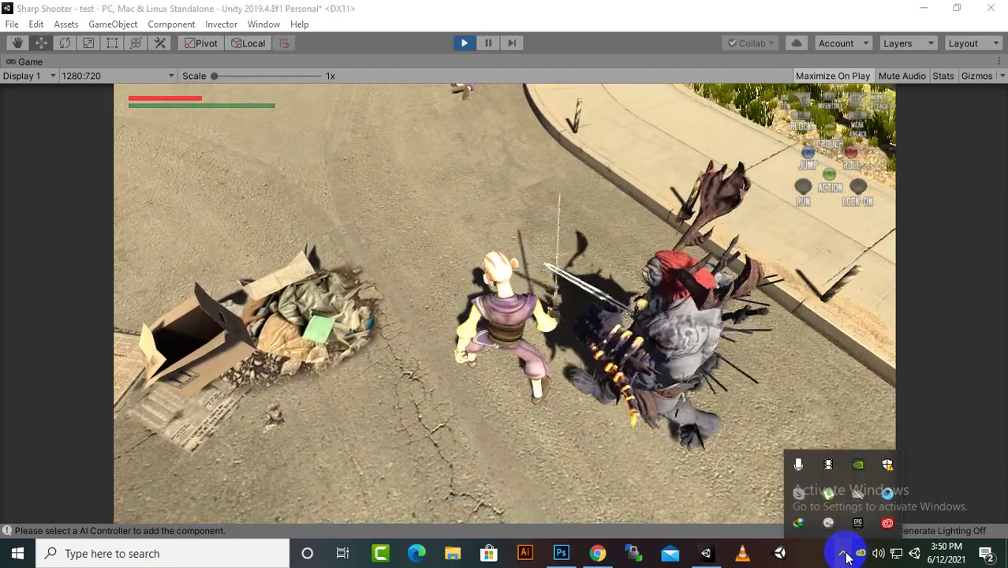